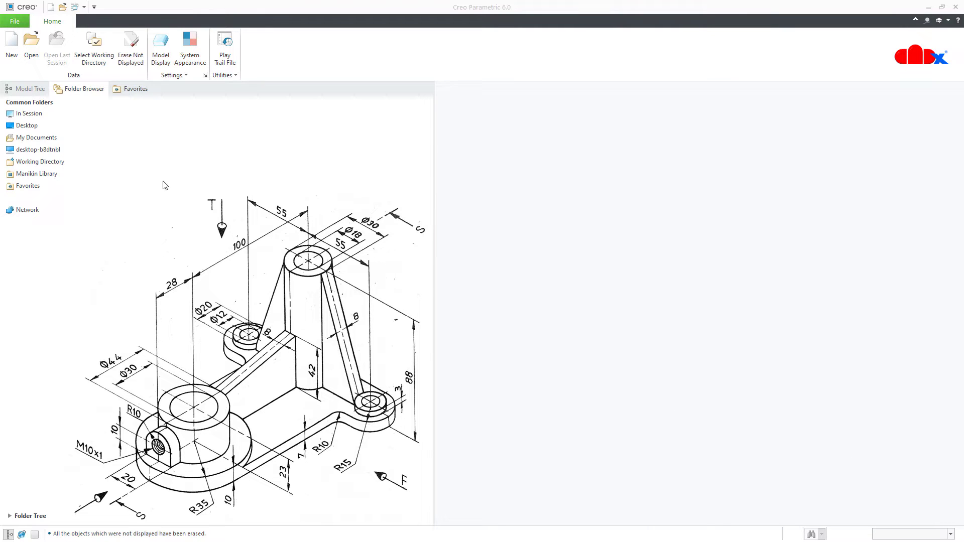
- Create a new solid part named MACHINE-PART-01 with the default template
click(11, 48)
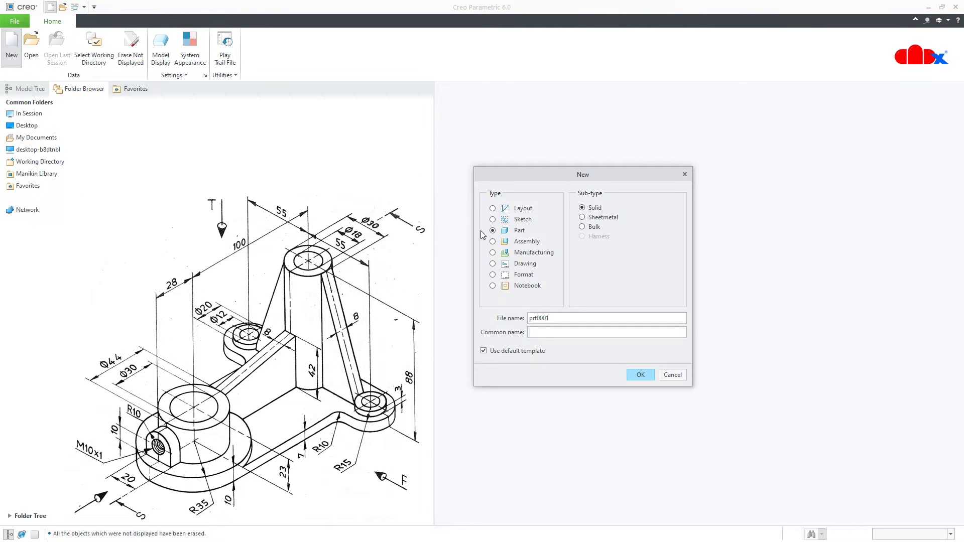
double_click(566, 317)
text(MACHINE-PART-01)
click(641, 374)
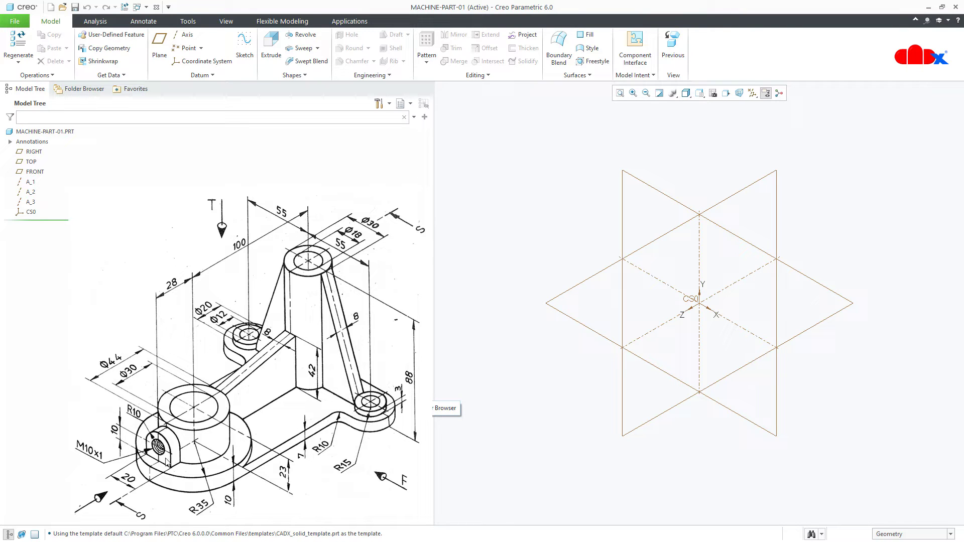
- Start an extrusion sketch on the TOP plane and add vertical and horizontal centerlines through the origin
click(272, 54)
click(31, 161)
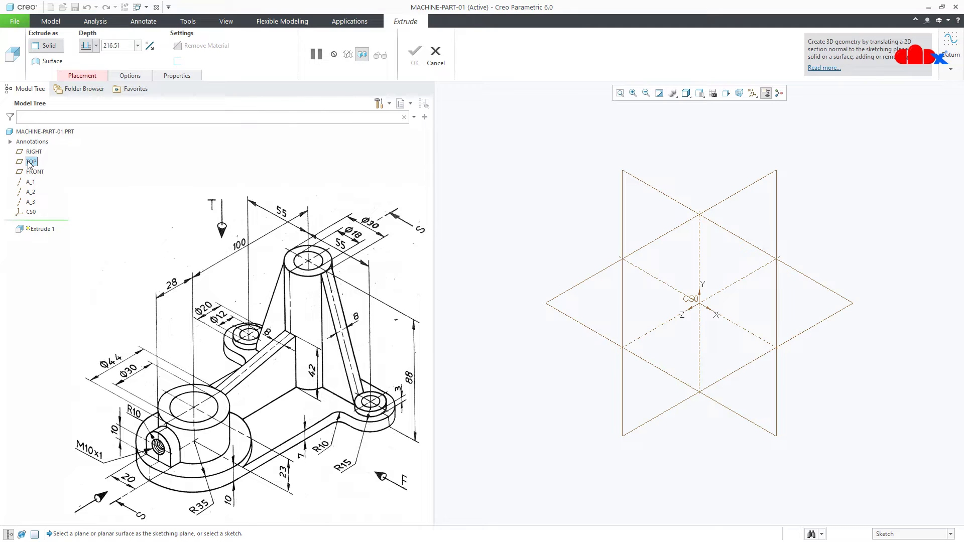
right_click(565, 430)
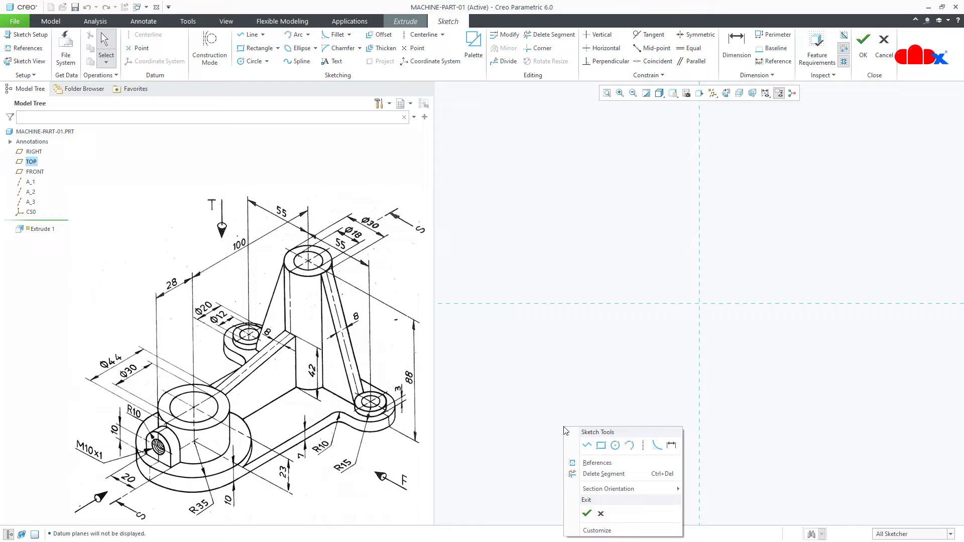
click(643, 445)
click(702, 372)
click(672, 304)
click(729, 308)
middle_click(743, 347)
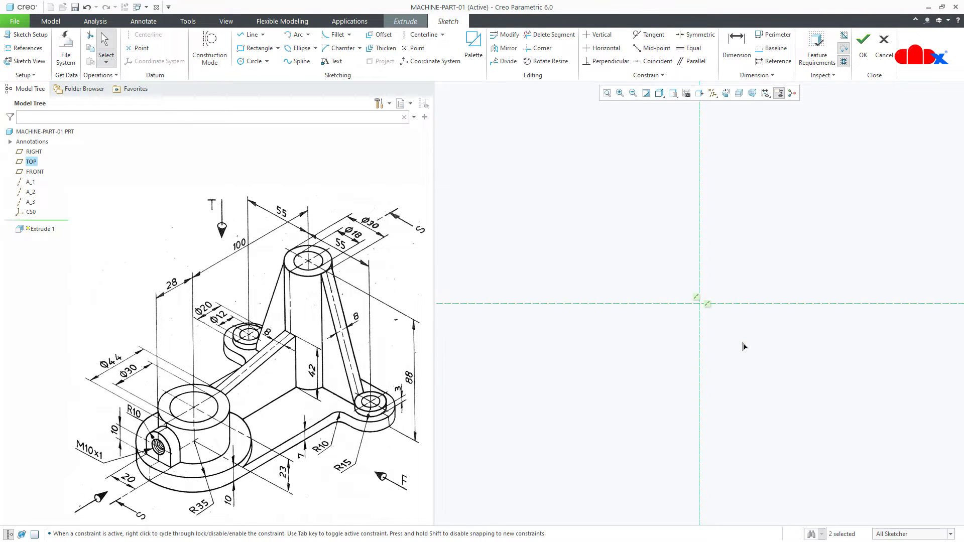
- Sketch a circle about 79 in diameter on the horizontal centerline, right of the origin, and one about 120 in diameter on the vertical centerline below it
right_click(744, 347)
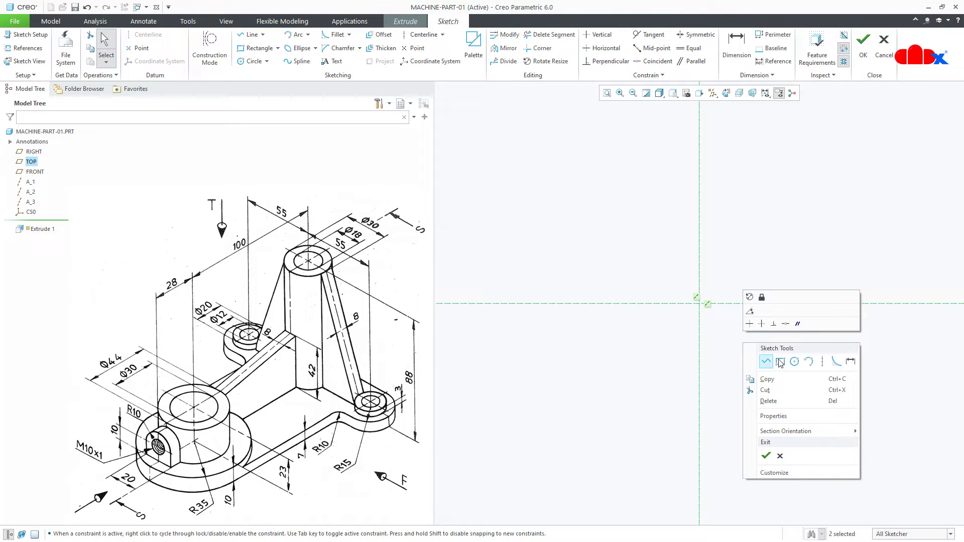
click(800, 364)
click(810, 304)
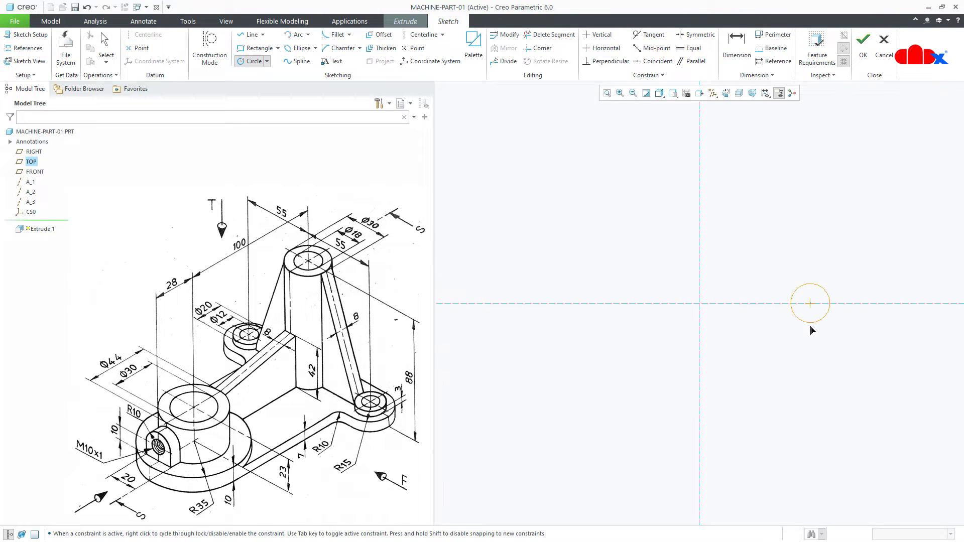
click(813, 334)
click(699, 454)
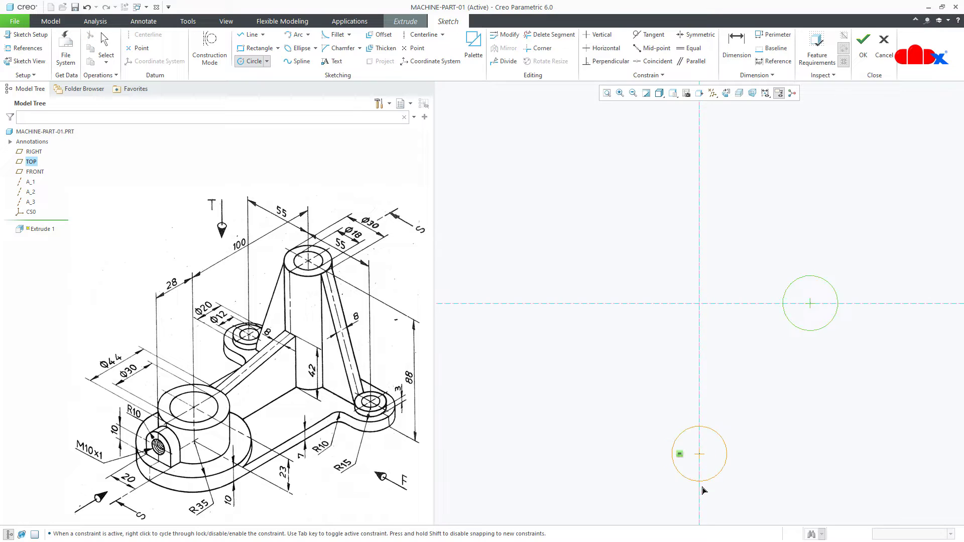
click(703, 498)
middle_click(778, 431)
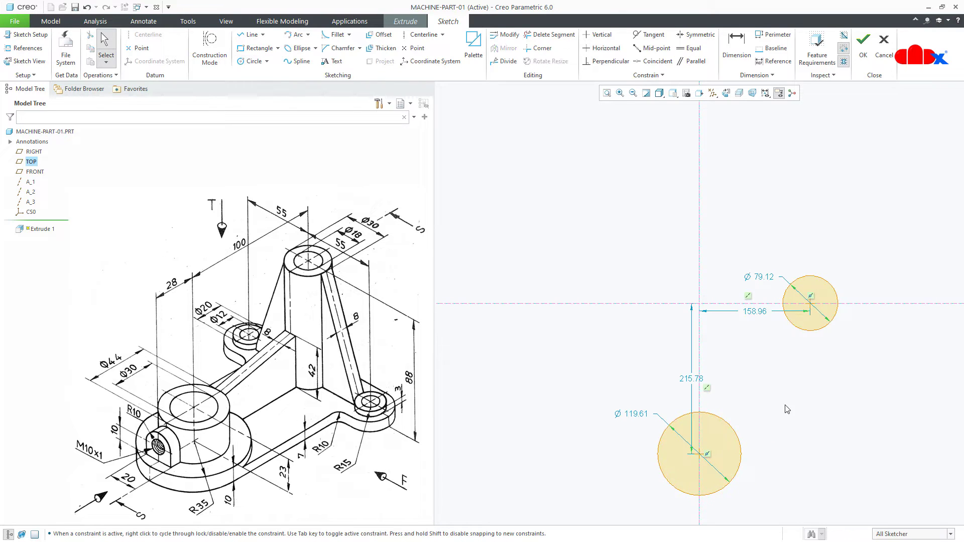
- Mirror the smaller circle about the vertical centerline
click(809, 333)
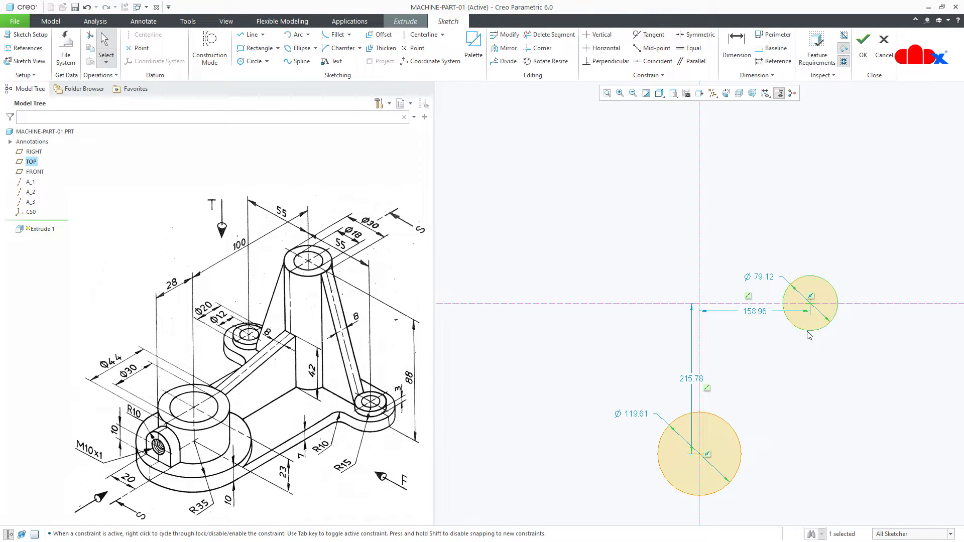
click(514, 48)
click(701, 184)
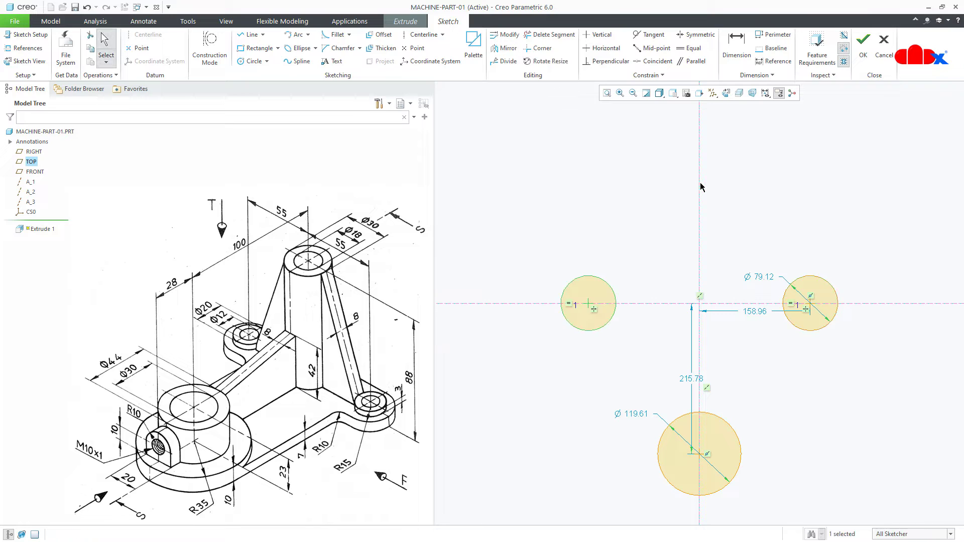
- Join the two small circles with horizontal tangent lines along their upper and lower edges
right_click(719, 197)
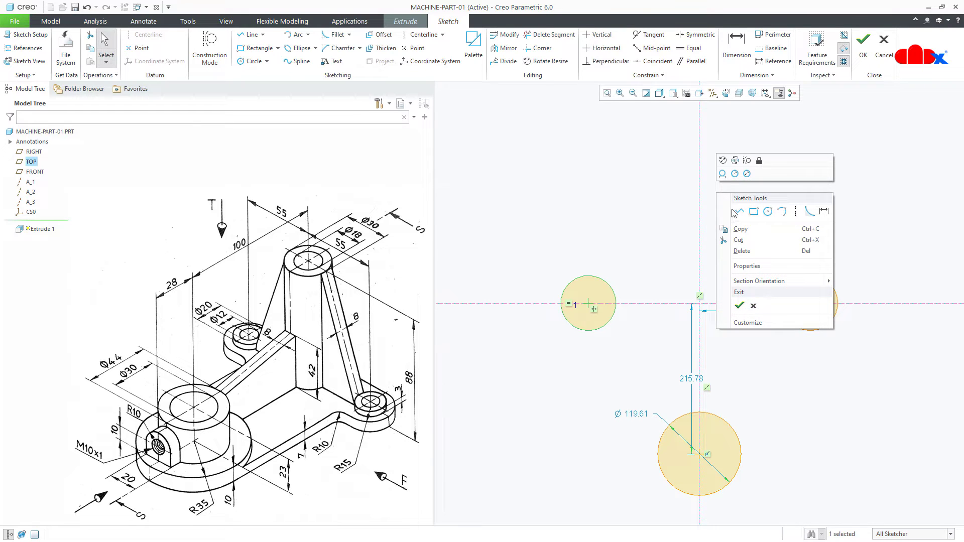
click(733, 212)
click(589, 276)
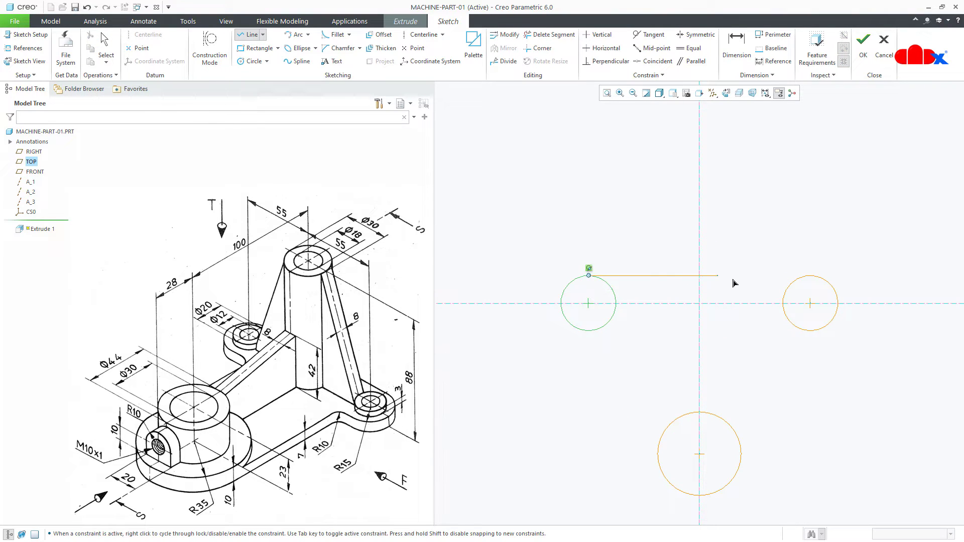
click(810, 276)
middle_click(793, 300)
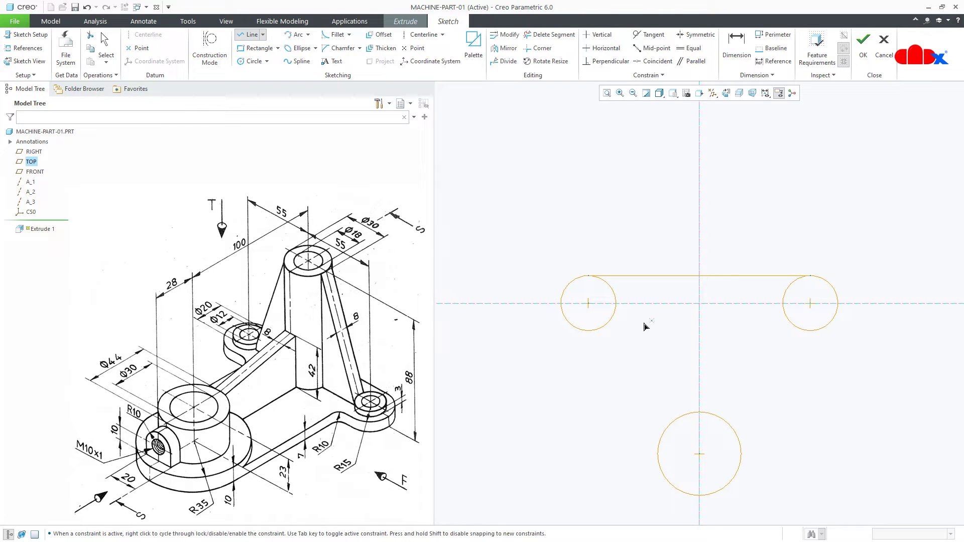
click(588, 330)
click(810, 331)
middle_click(801, 360)
- Draw vertical tangent lines from both sides of the large circle up to the lower horizontal line
click(657, 454)
click(657, 330)
middle_click(682, 367)
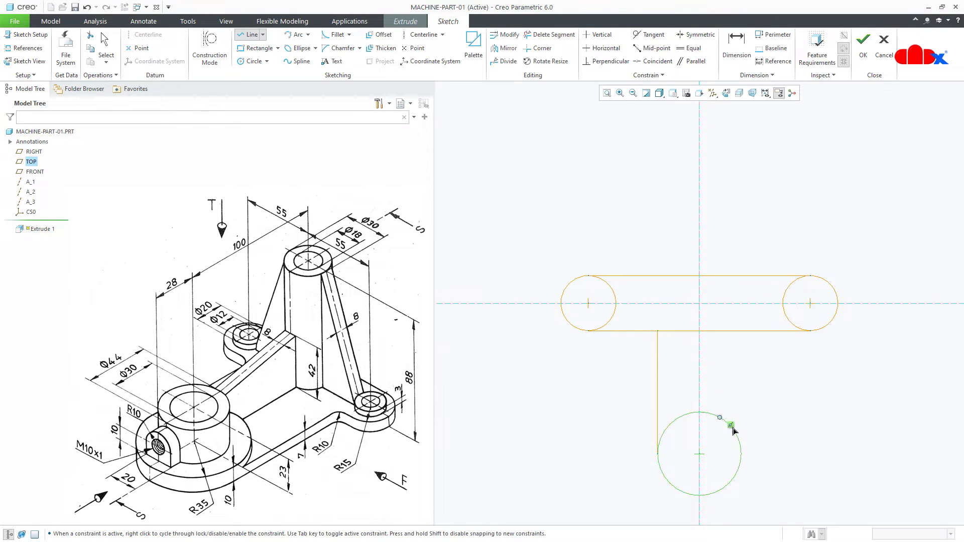
click(742, 454)
click(740, 330)
middle_click(779, 360)
- Trim the inner circle arcs and the horizontal segment between the vertical lines to leave a closed T-shaped outline
click(550, 34)
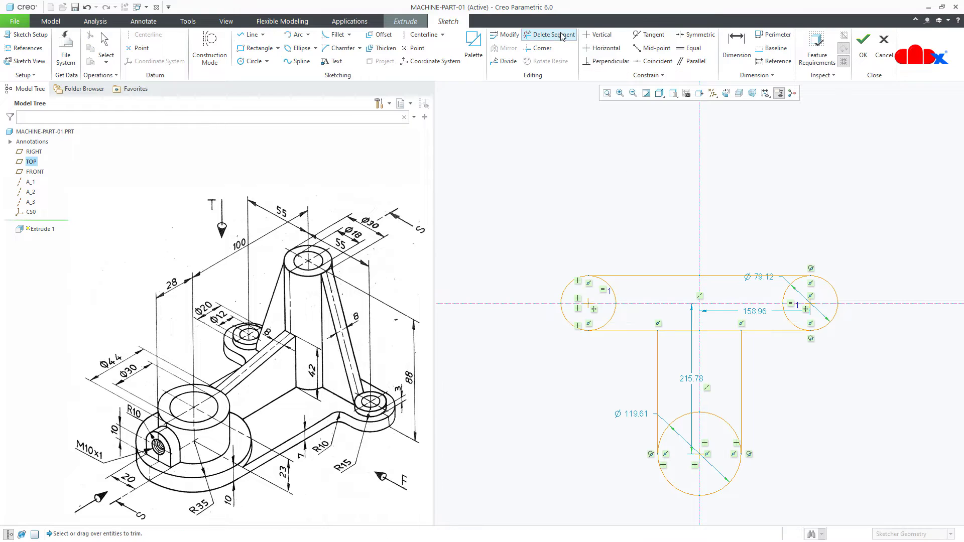
mouse_move(617, 294)
mouse_down()
mouse_move(626, 314)
mouse_move(704, 349)
mouse_move(720, 323)
mouse_move(793, 315)
mouse_move(787, 299)
mouse_move(746, 297)
mouse_up()
drag(683, 400, 723, 435)
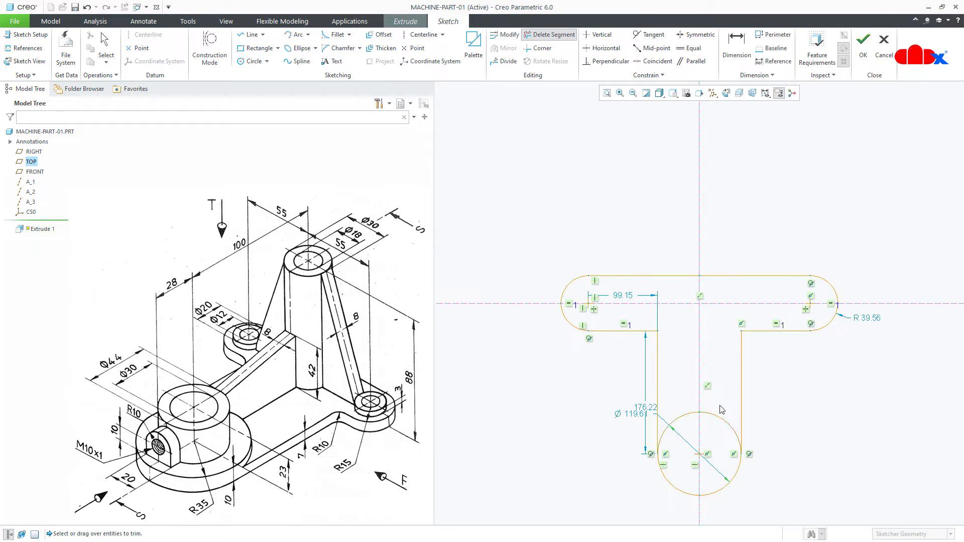
middle_click(780, 412)
- Dimension the distance between the two small arc centers and the vertical distance from them to the large arc's center
right_click(781, 412)
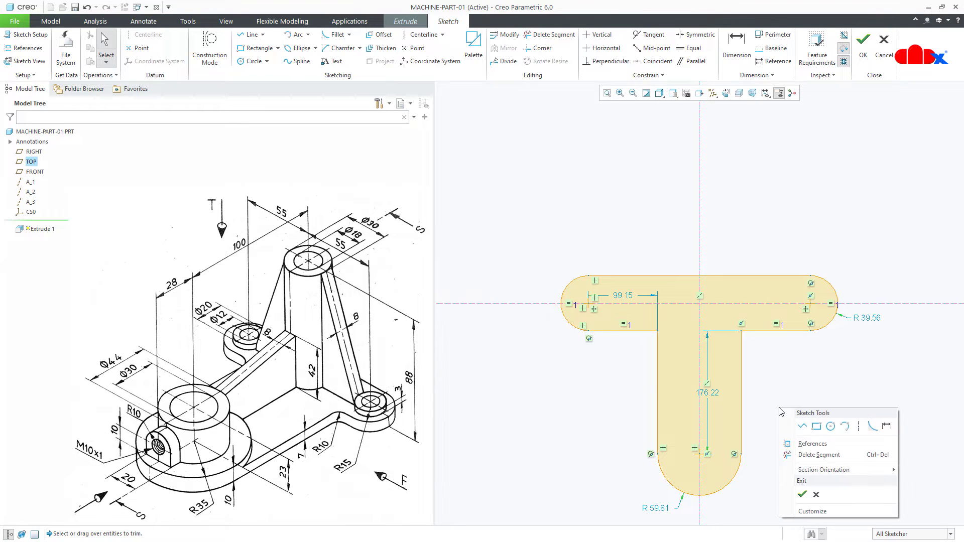
click(888, 427)
click(589, 304)
click(809, 303)
middle_click(759, 249)
key(Return)
click(700, 454)
middle_click(815, 442)
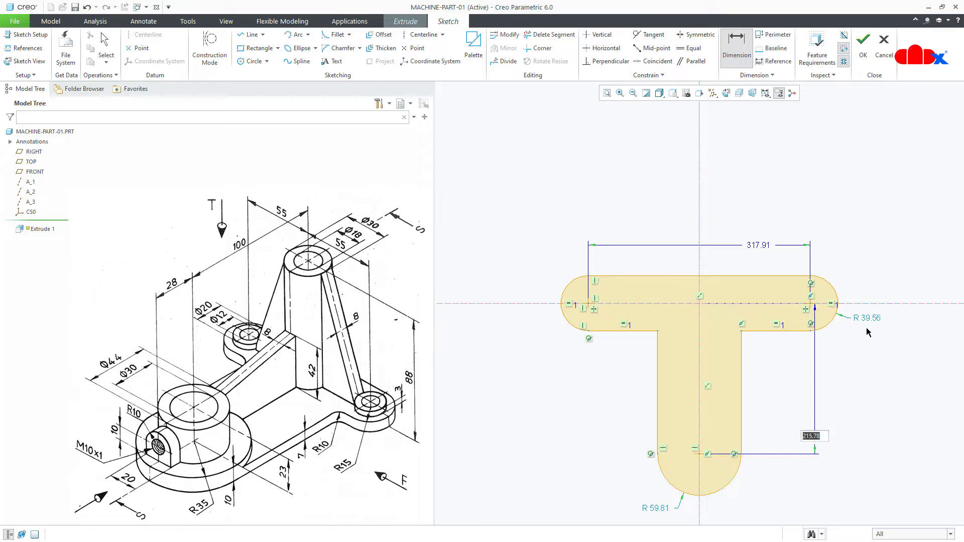
key(Return)
- Select the two center distances and both arc radii for joint modification with automatic regeneration turned off
click(507, 36)
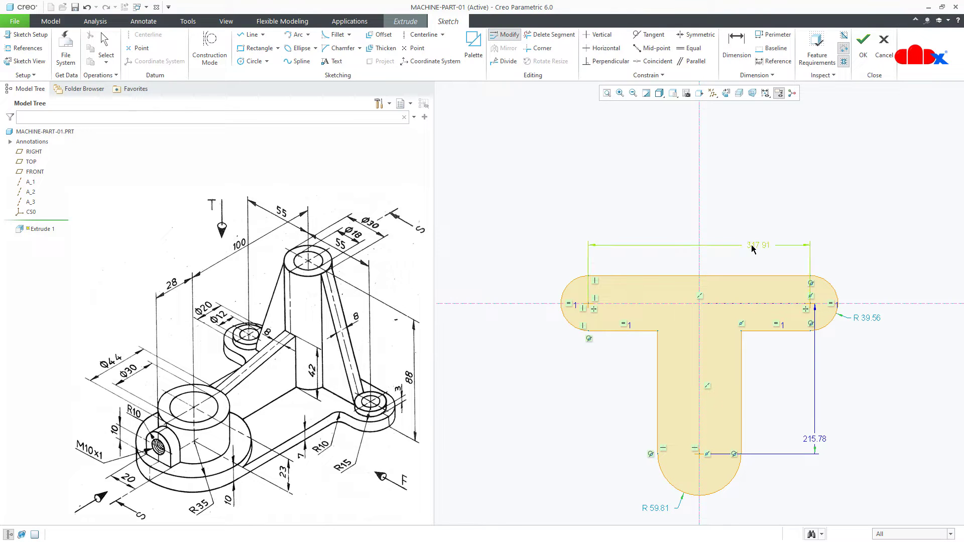
click(753, 246)
click(812, 439)
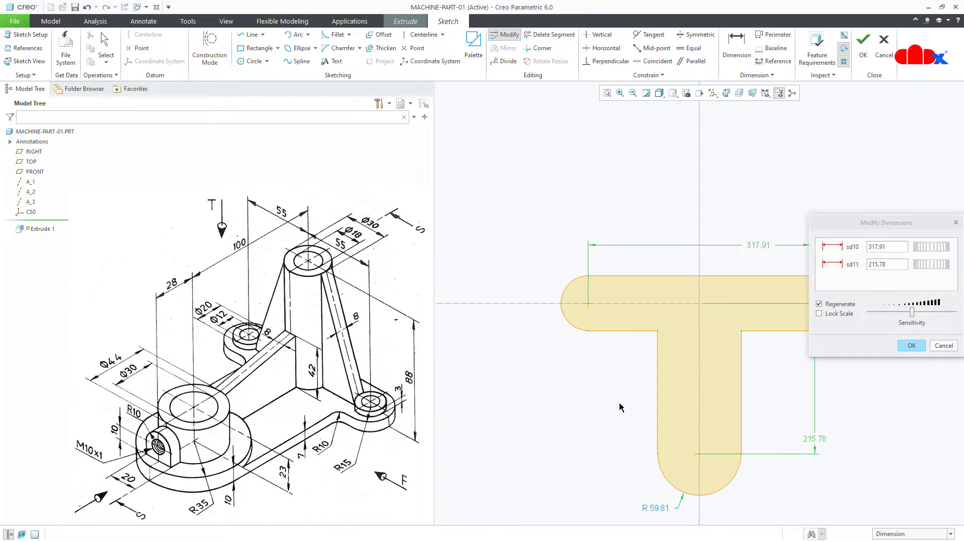
scroll(536, 377, down, 2)
click(744, 340)
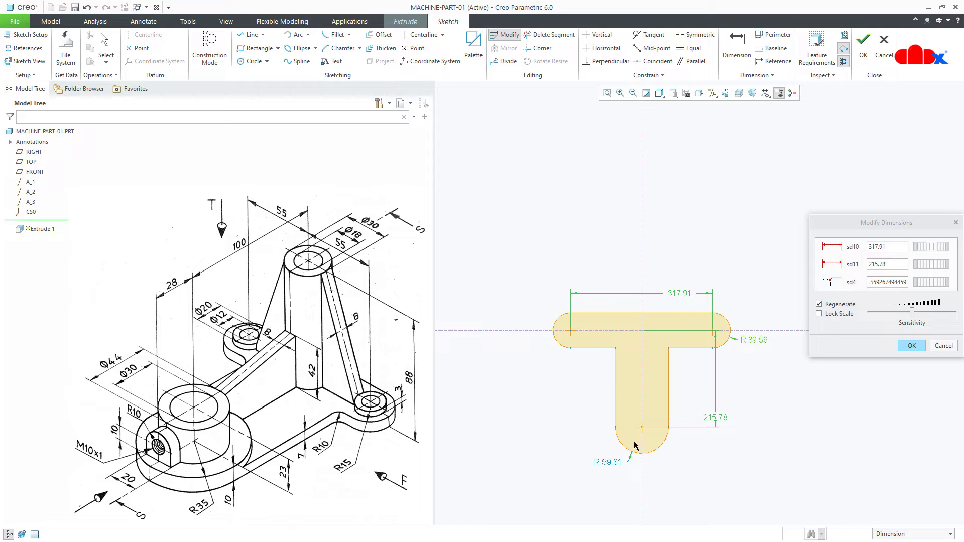
click(605, 460)
click(819, 304)
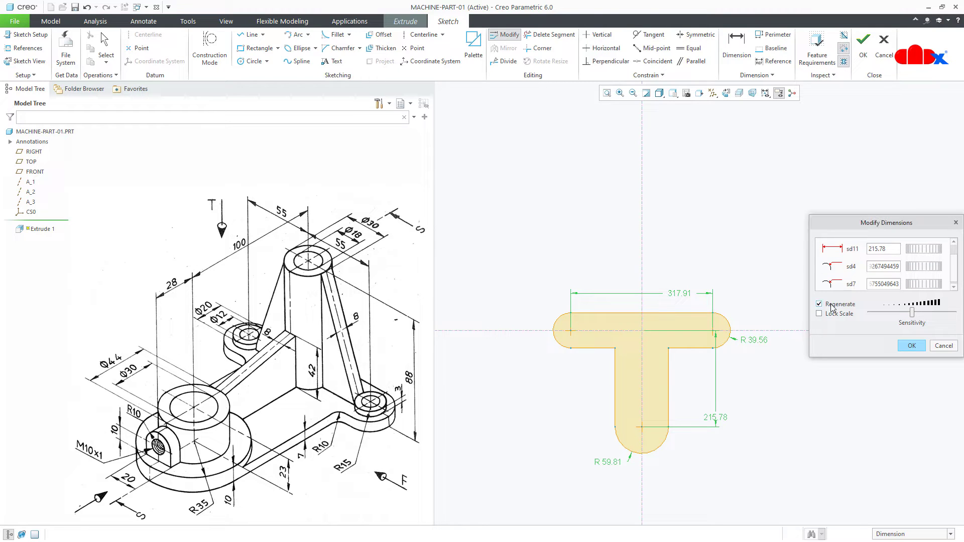
drag(853, 357, 855, 469)
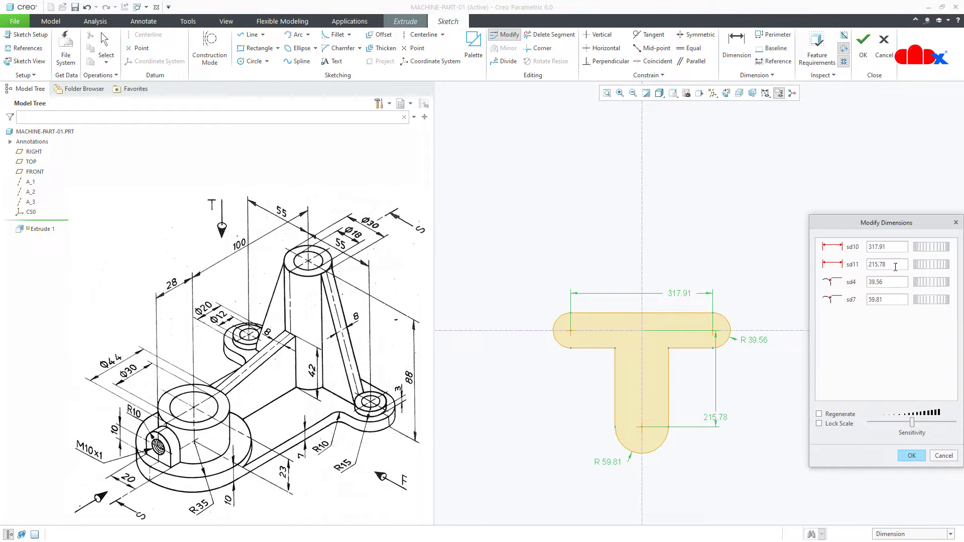
- Set the small arc center distance to 110, the vertical center distance to 100, and the arc radii to 15 and 35
double_click(896, 249)
text(110)
key(Tab)
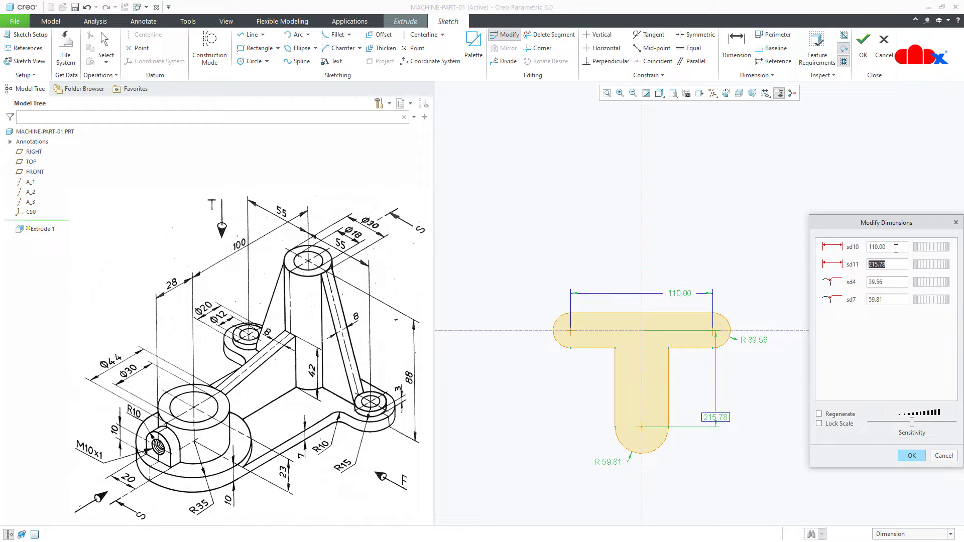
text(100)
key(Tab)
text(15)
key(Tab)
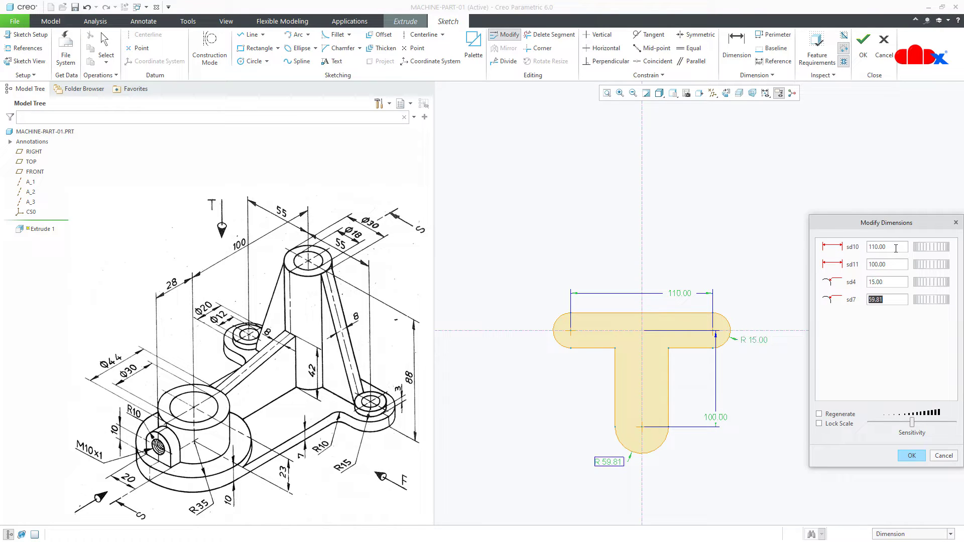
text(35)
key(Tab)
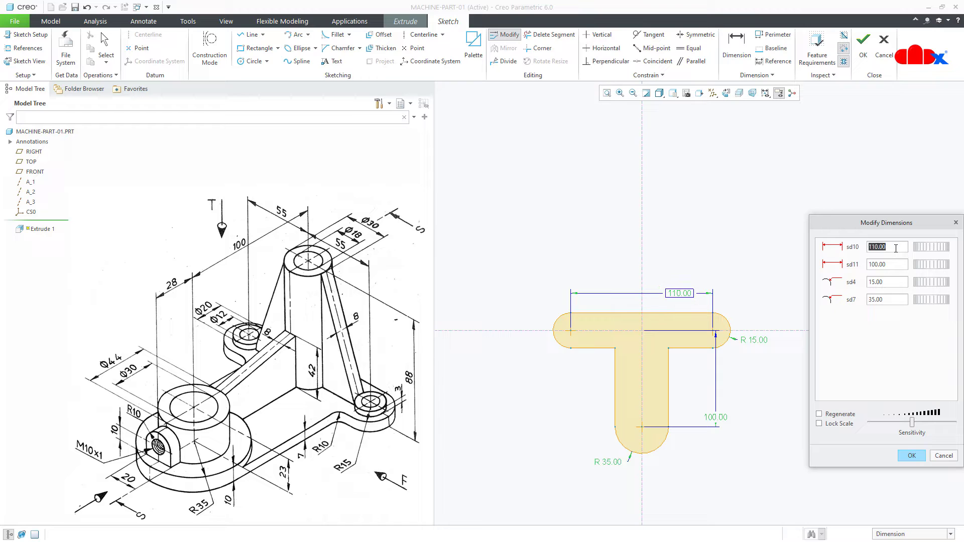
click(911, 456)
- Finish the sketch, extrude the T-shaped base plate to a depth of 7, and restore the default view
right_click(669, 362)
click(691, 444)
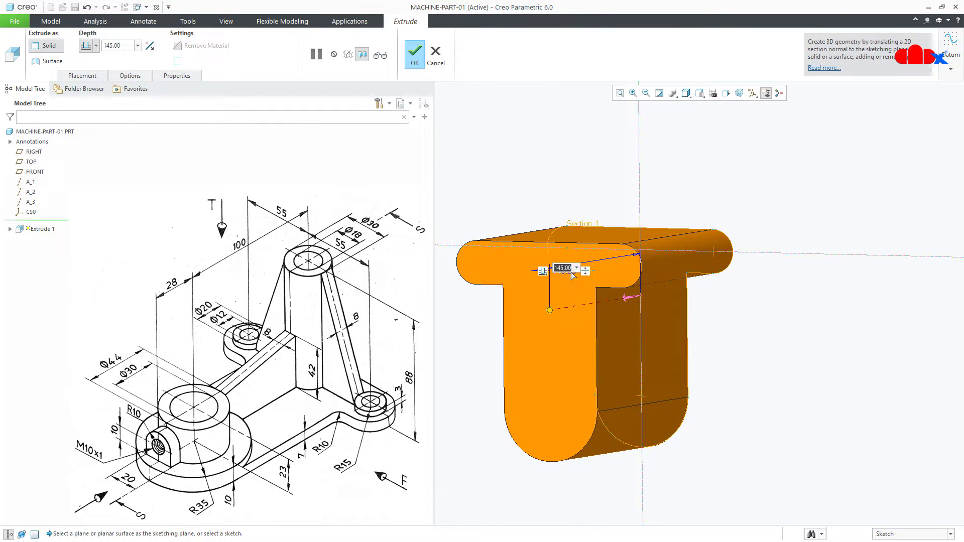
text(7)
key(Return)
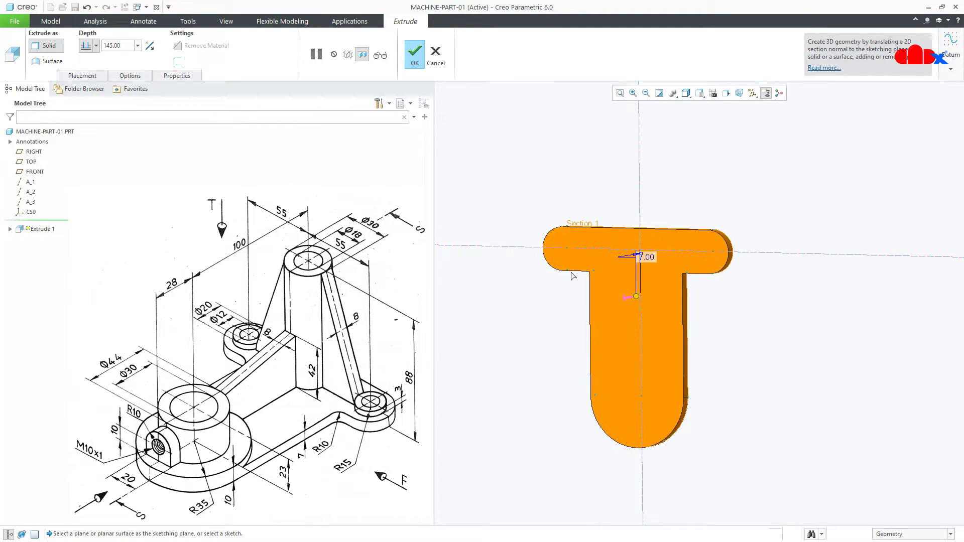
middle_click(801, 361)
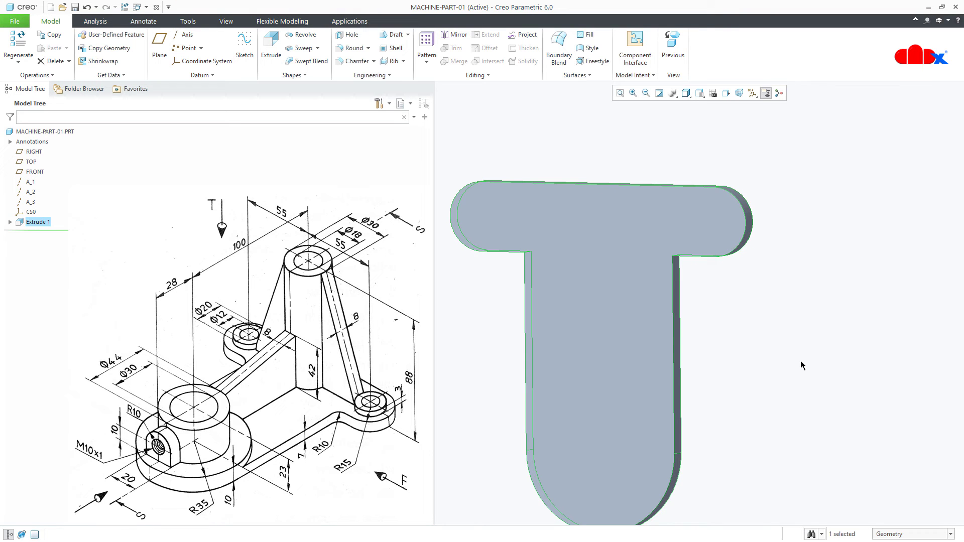
click(802, 365)
key(ctrl+d)
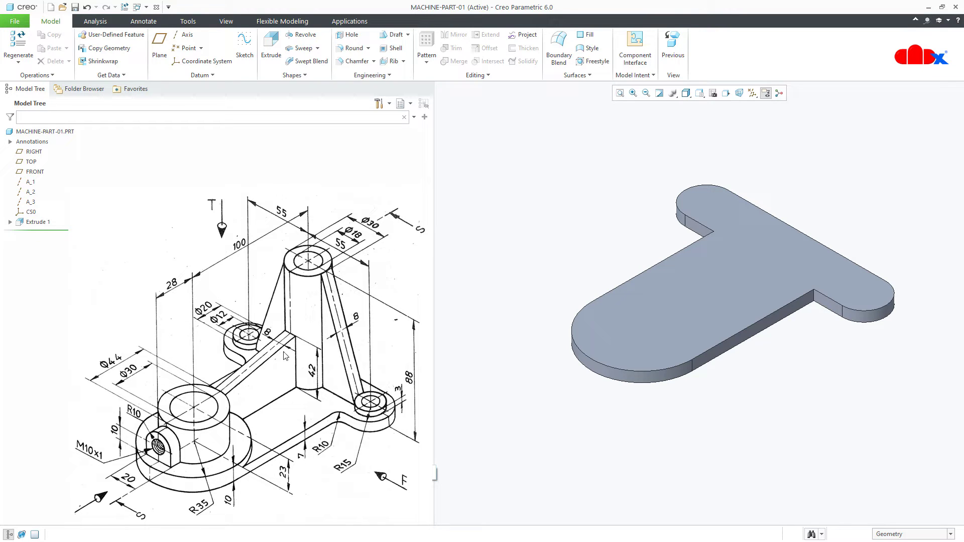
- Start an extrusion sketch on the plate's top face and draw a circle concentric with the large rounded end, reaching its edge
click(270, 54)
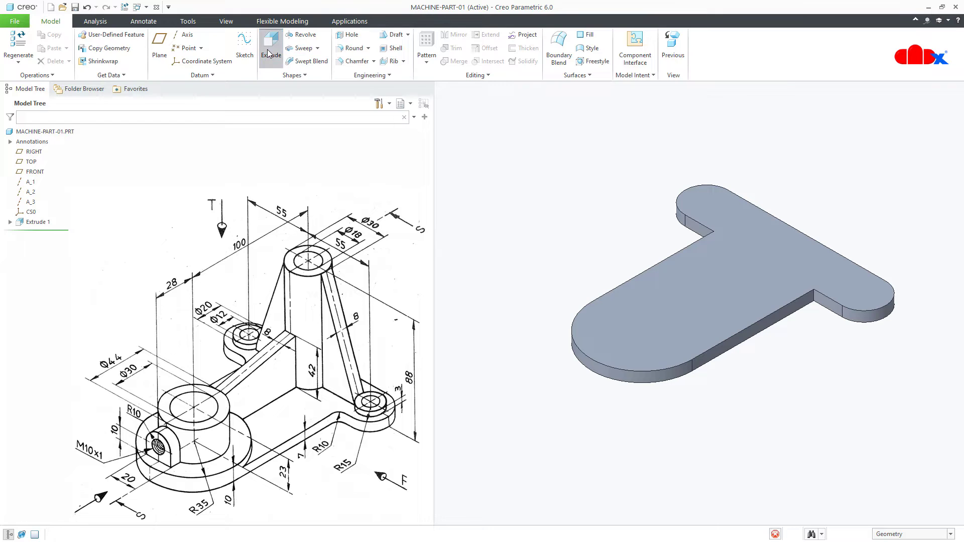
click(629, 321)
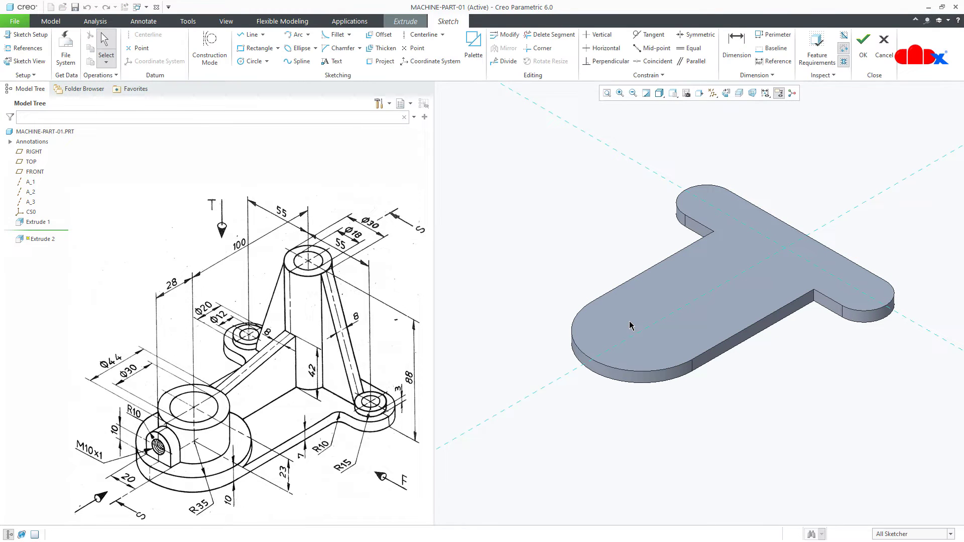
right_click(631, 326)
click(663, 345)
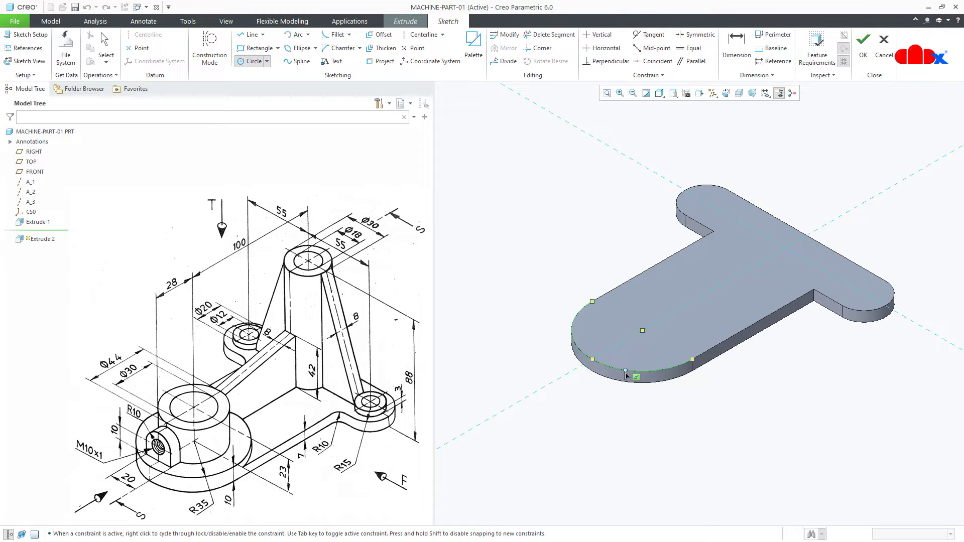
click(642, 330)
click(635, 371)
scroll(869, 302, up, 3)
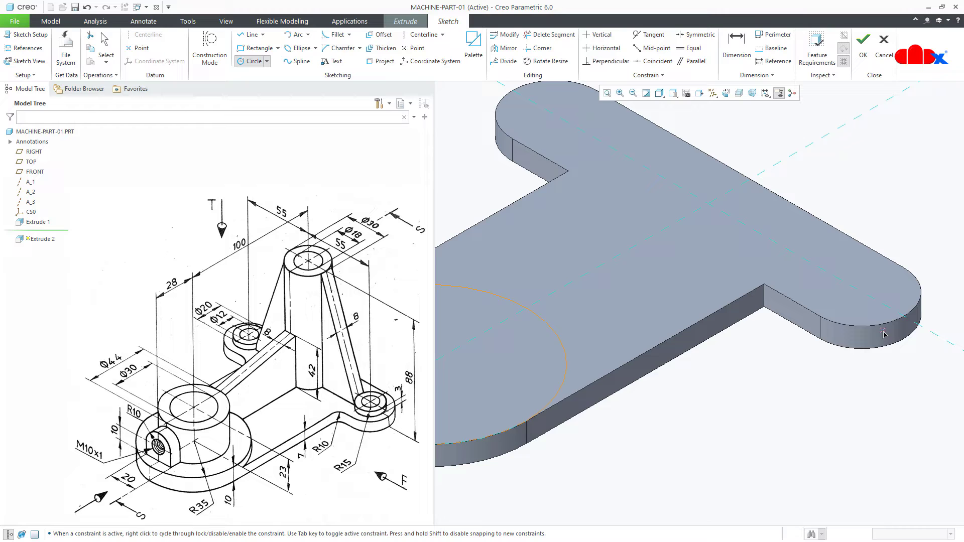
- Draw two equal circles about 15 in diameter, each concentric with one of the plate's small rounded ends
click(863, 295)
click(861, 313)
scroll(727, 241, down, 3)
scroll(656, 186, up, 3)
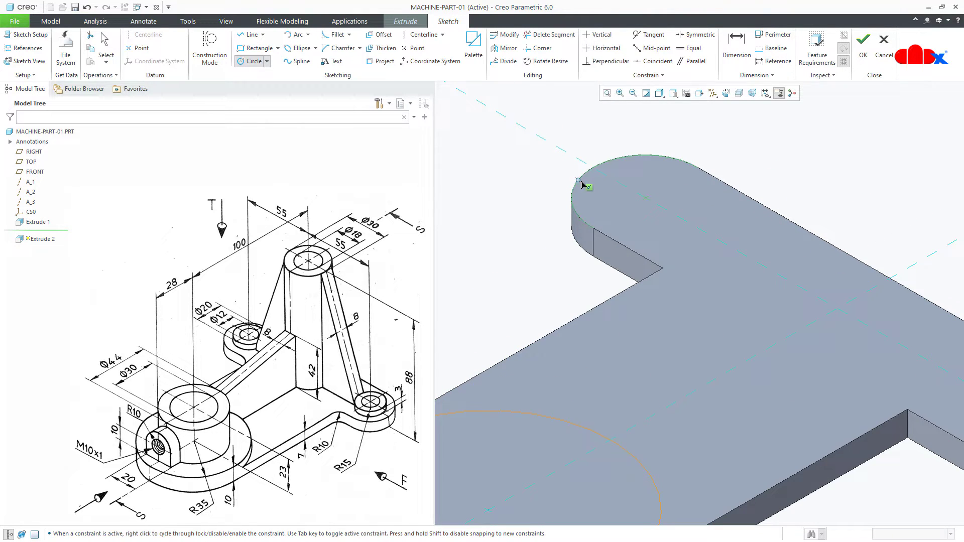
click(646, 199)
click(655, 223)
middle_click(675, 236)
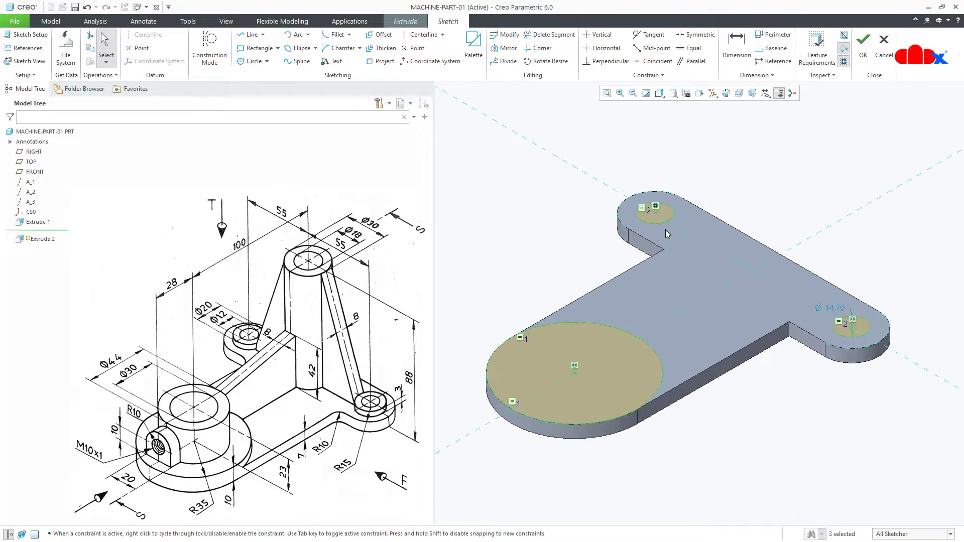
- Set the diameter of the two equal small circles to 20
scroll(667, 230, down, 4)
double_click(793, 291)
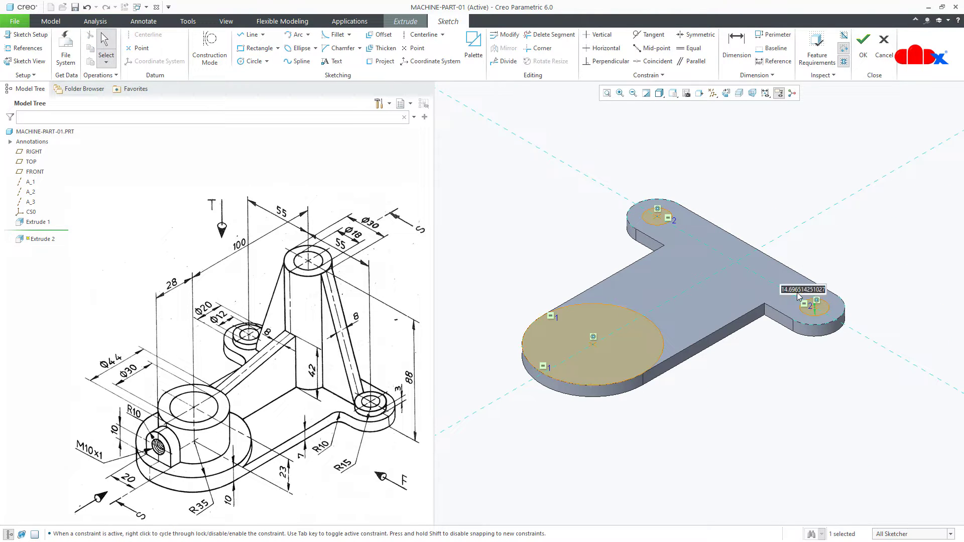
text(20)
key(Return)
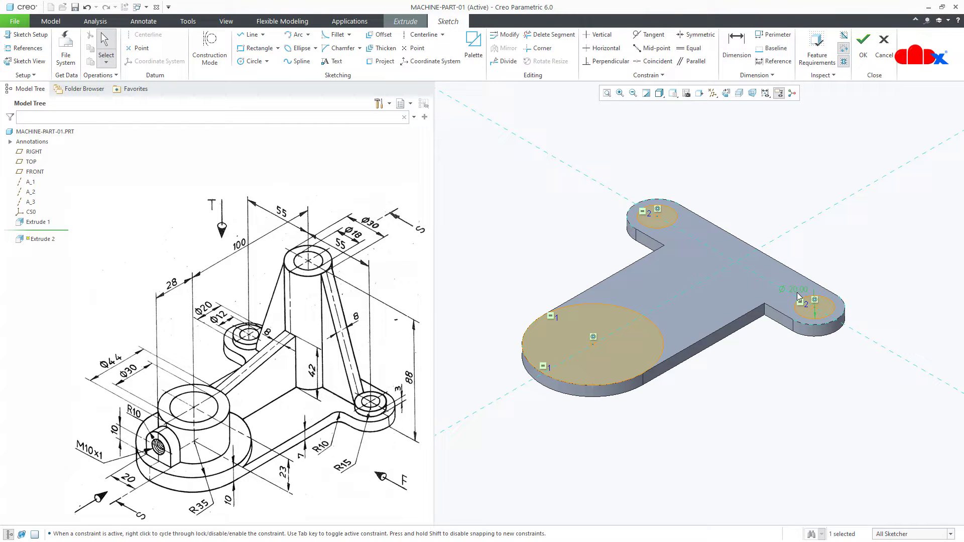
- Finish the sketch and extrude the three circles to a depth of 3 as raised bosses
right_click(757, 357)
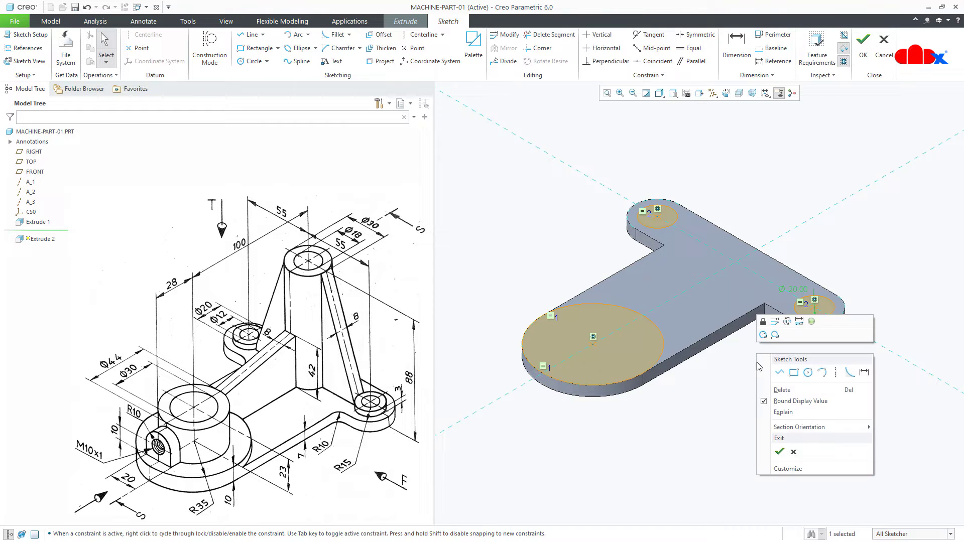
click(777, 457)
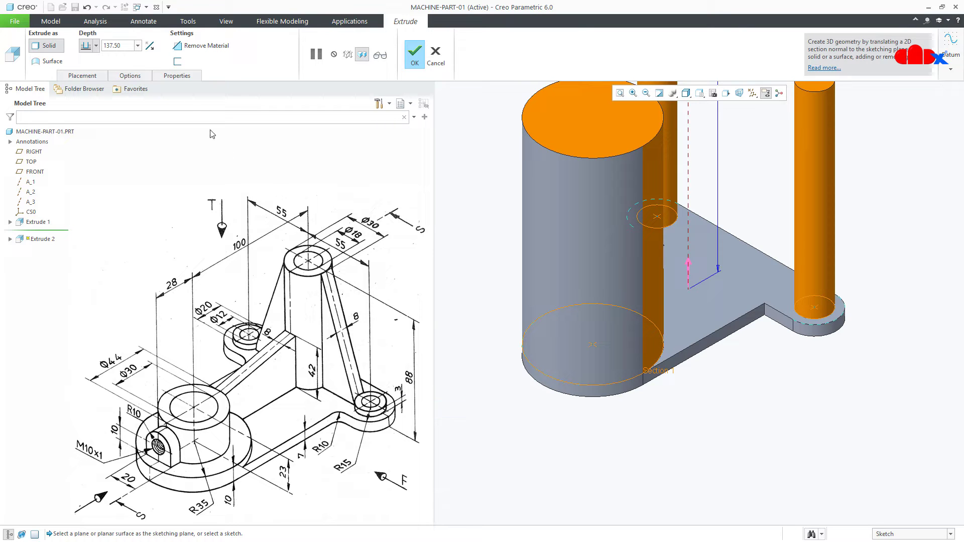
double_click(129, 44)
text(3)
key(Return)
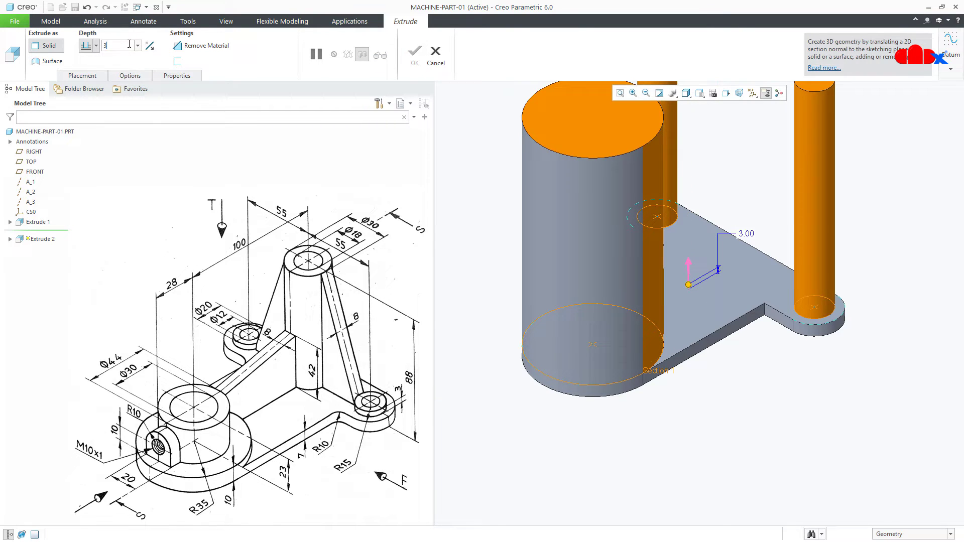
click(411, 61)
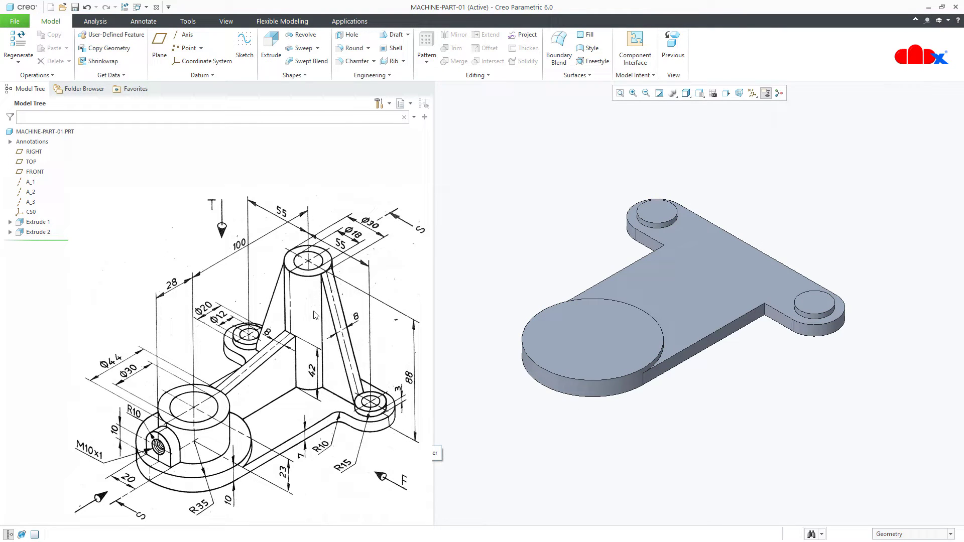
- Start an extrusion sketch on the base plate's bottom face and draw a circle centred on the intersection of the reference lines
click(271, 50)
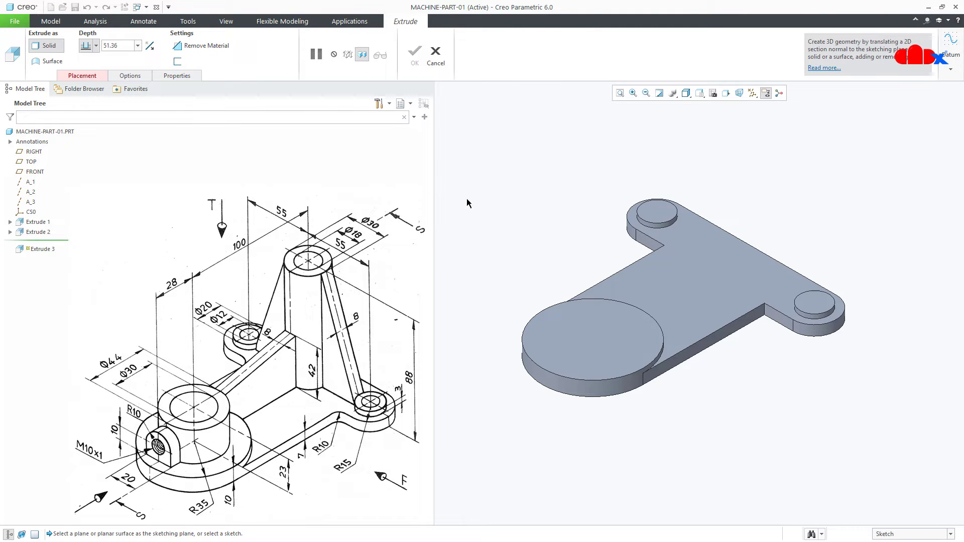
right_click(692, 281)
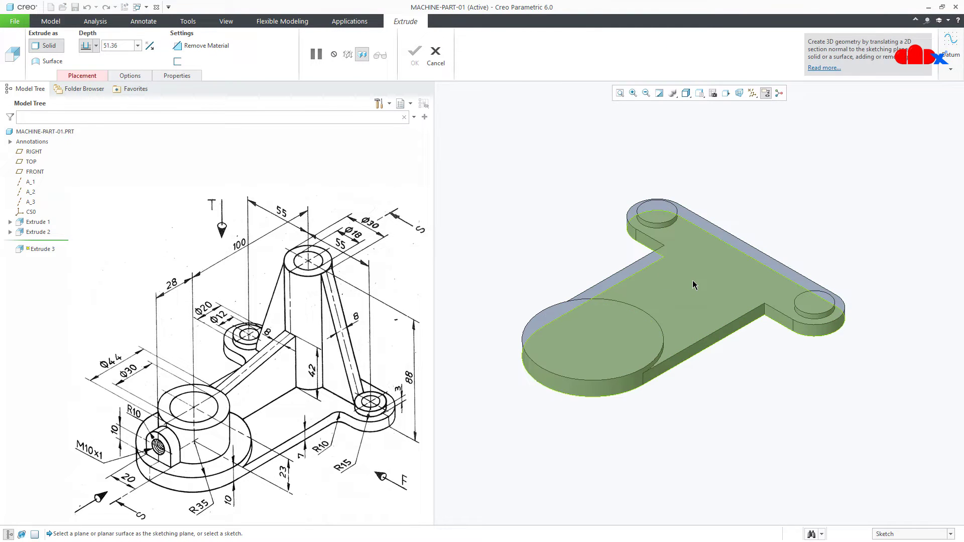
click(693, 281)
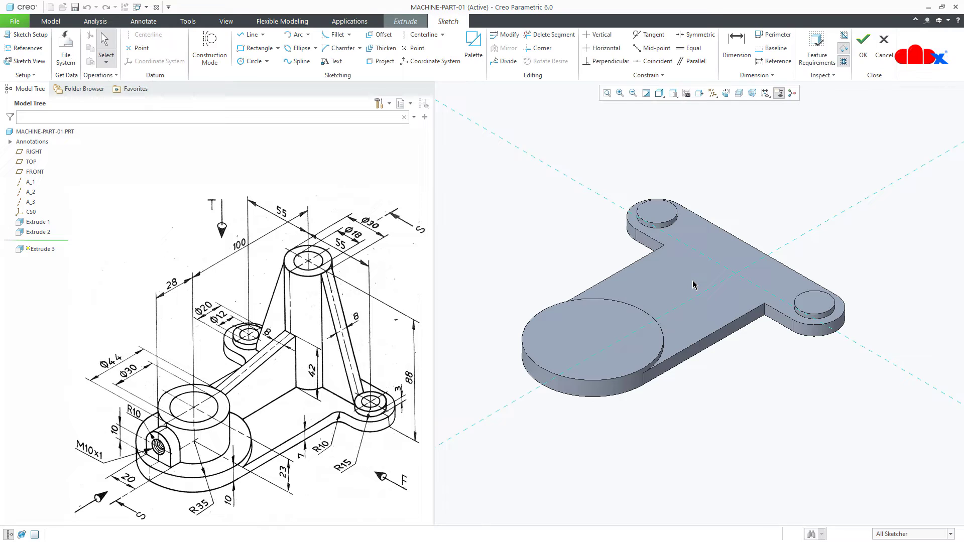
right_click(693, 285)
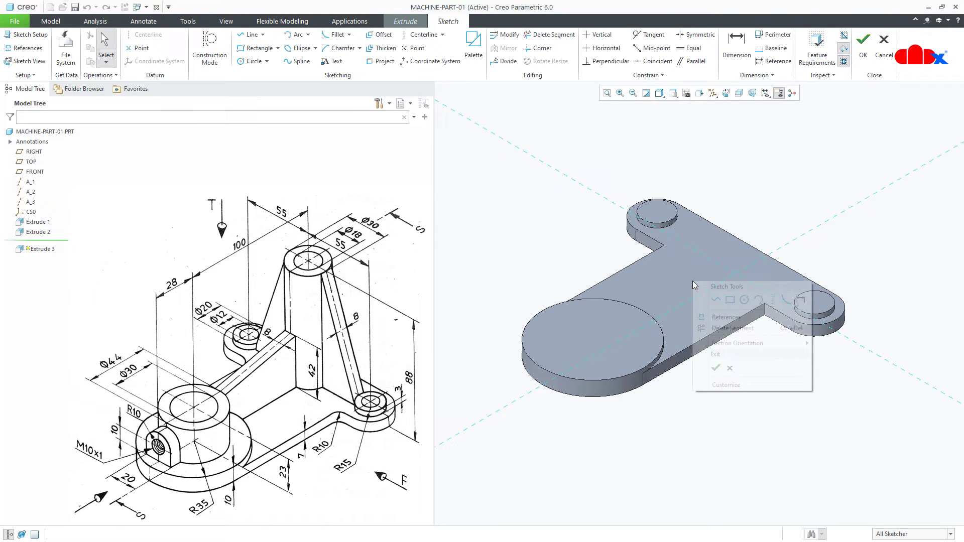
click(743, 300)
click(736, 274)
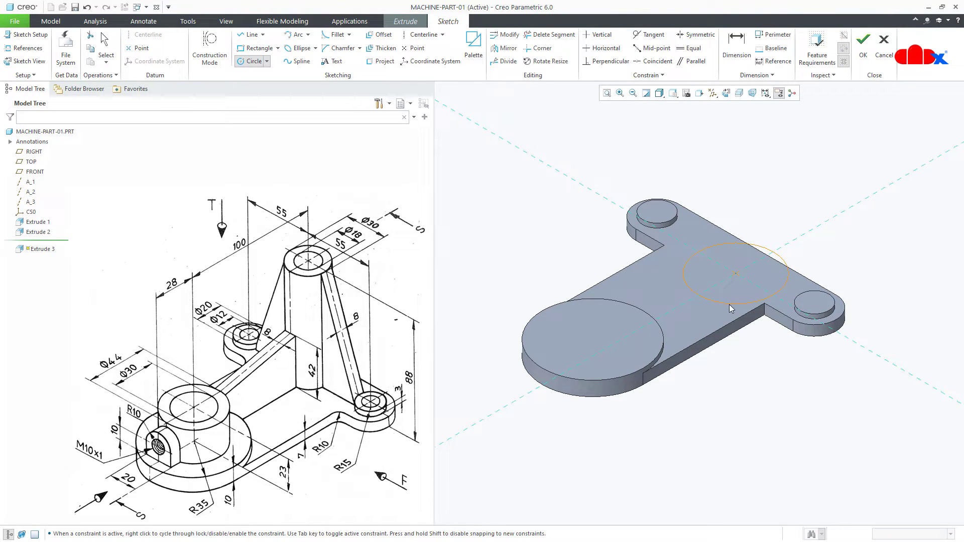
middle_click(758, 362)
- Set the circle's diameter to 30 and finish the sketch
double_click(644, 273)
text(30)
key(Return)
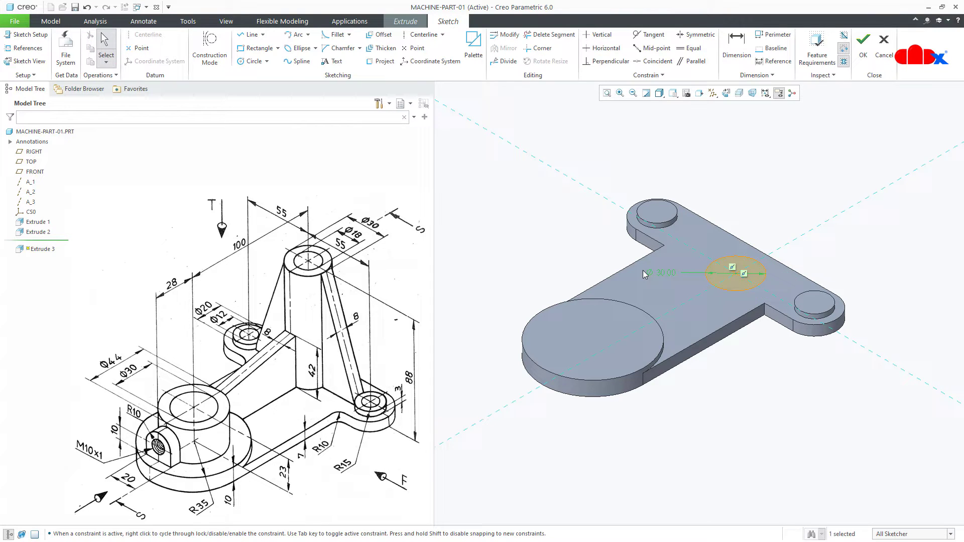
right_click(643, 270)
click(667, 369)
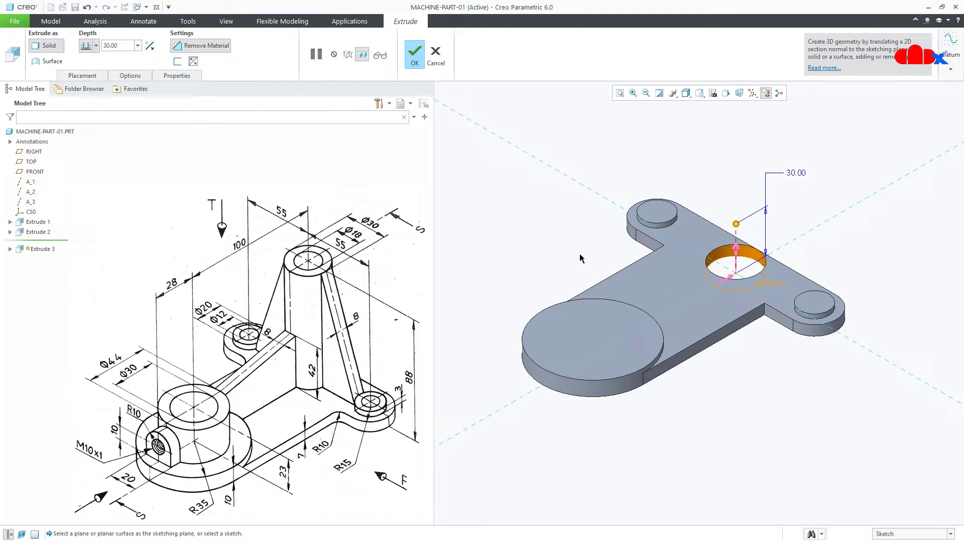
- Turn off material removal and extrude the circle to a height of 88 as a solid cylinder
click(216, 48)
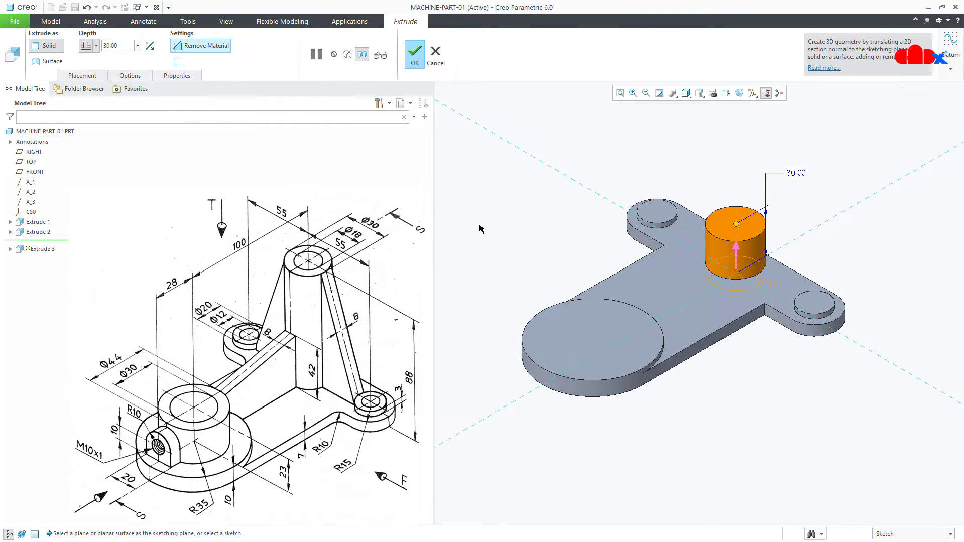
double_click(791, 173)
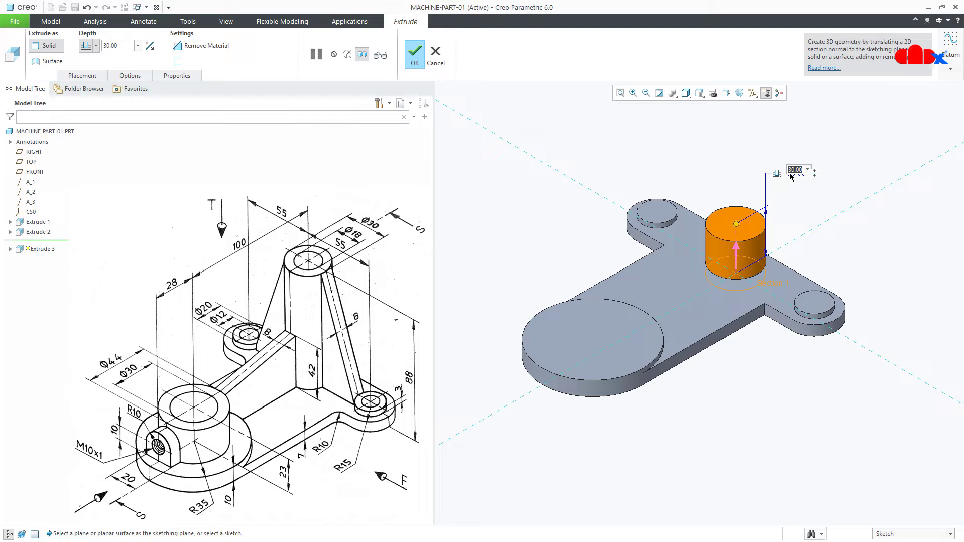
text(88)
key(Return)
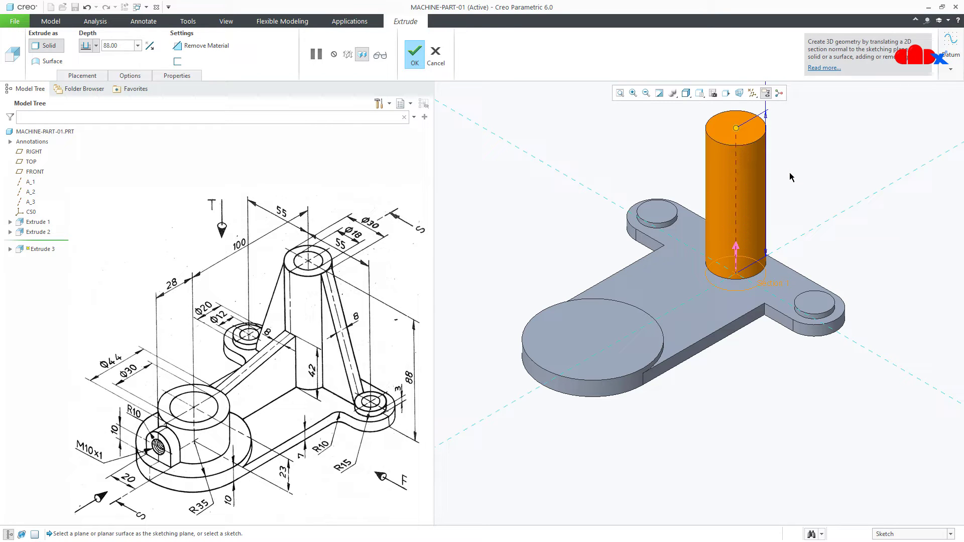
middle_click(790, 174)
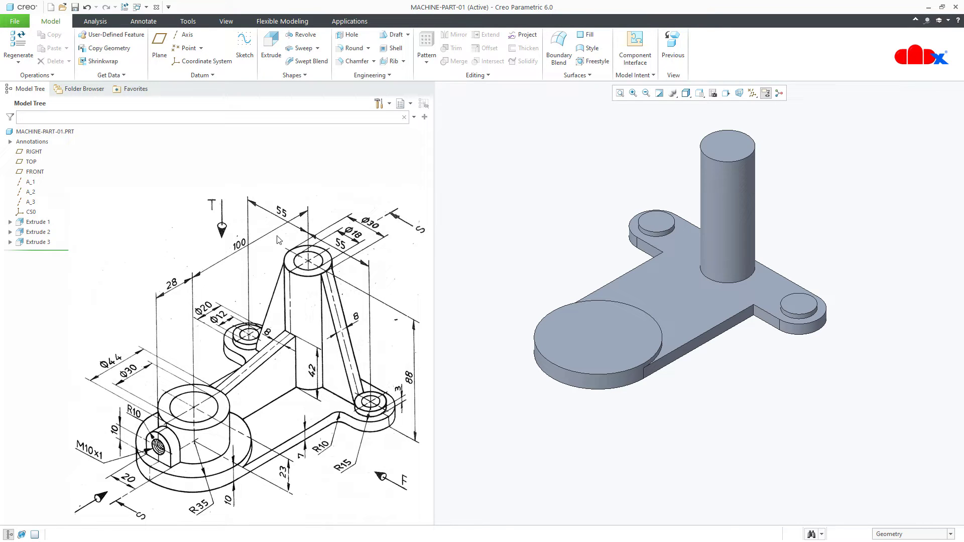
- Start an extrusion sketch on the FRONT plane and draw a closed rib profile from both small bosses to the cylinder's top edges
click(271, 48)
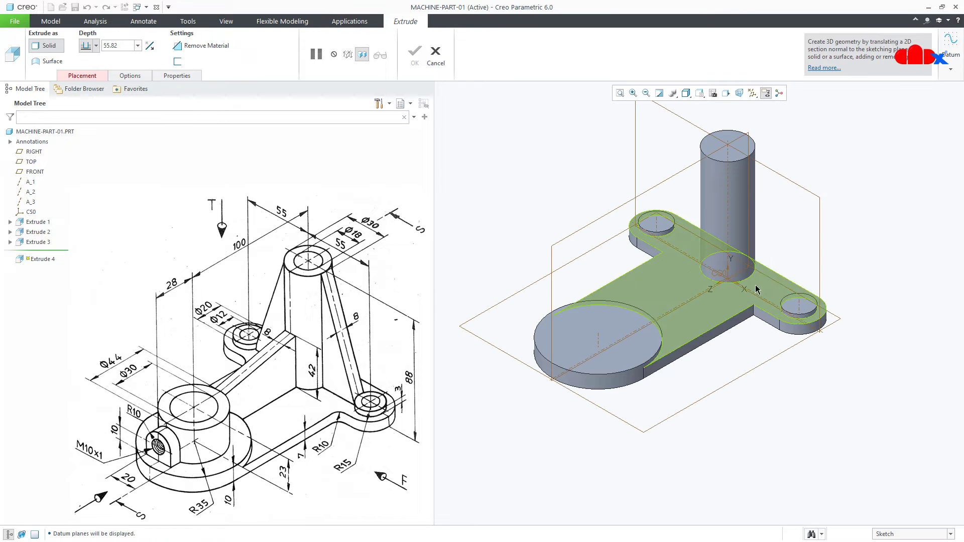
click(820, 257)
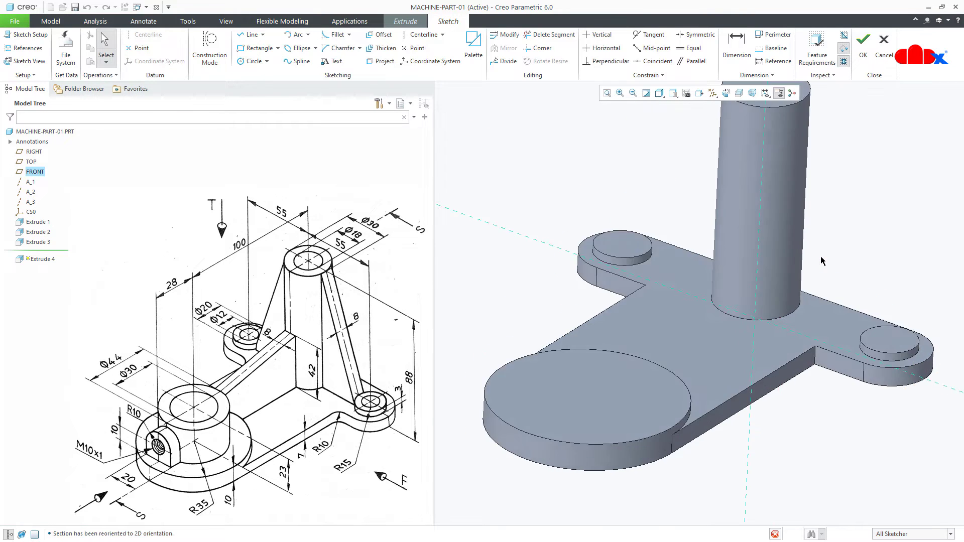
right_click(820, 259)
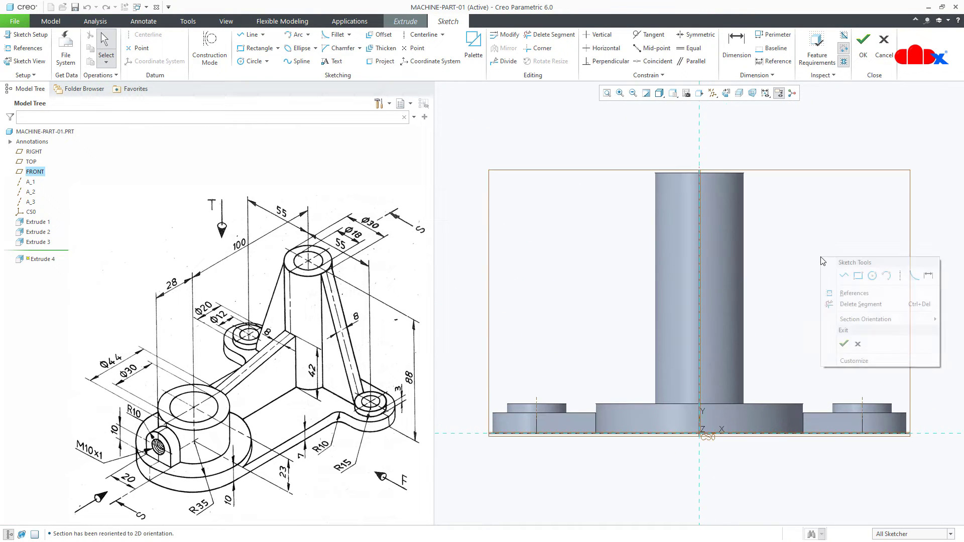
click(843, 275)
click(537, 404)
click(566, 405)
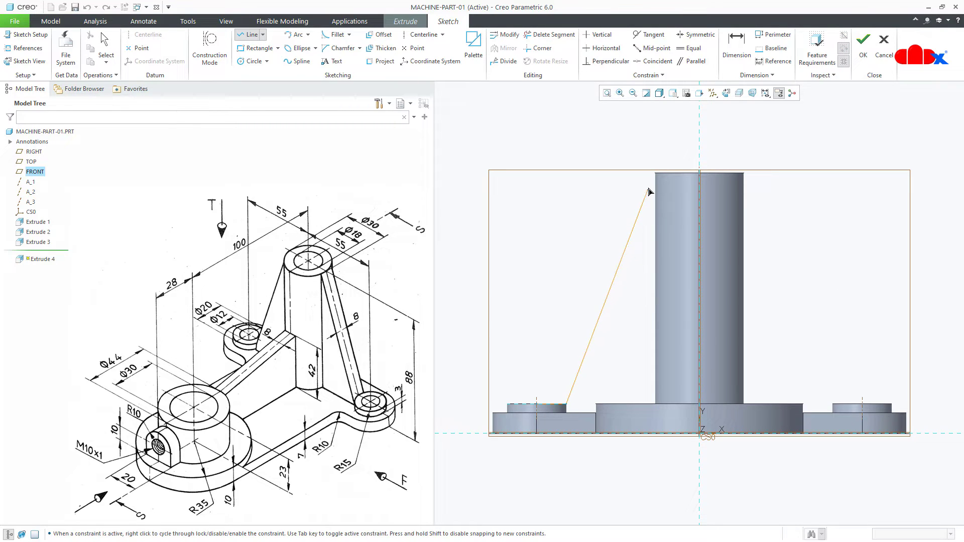
click(655, 174)
click(743, 173)
click(833, 405)
click(862, 404)
click(862, 412)
click(535, 408)
middle_click(553, 370)
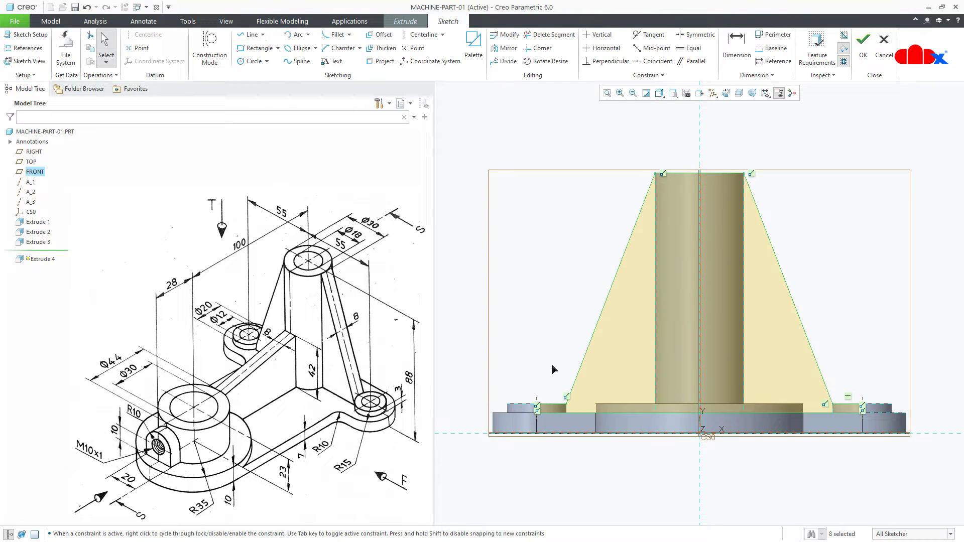
- Finish the rib sketch and extrude it symmetrically about the sketch plane with a total depth of 8
key(ctrl+d)
right_click(605, 332)
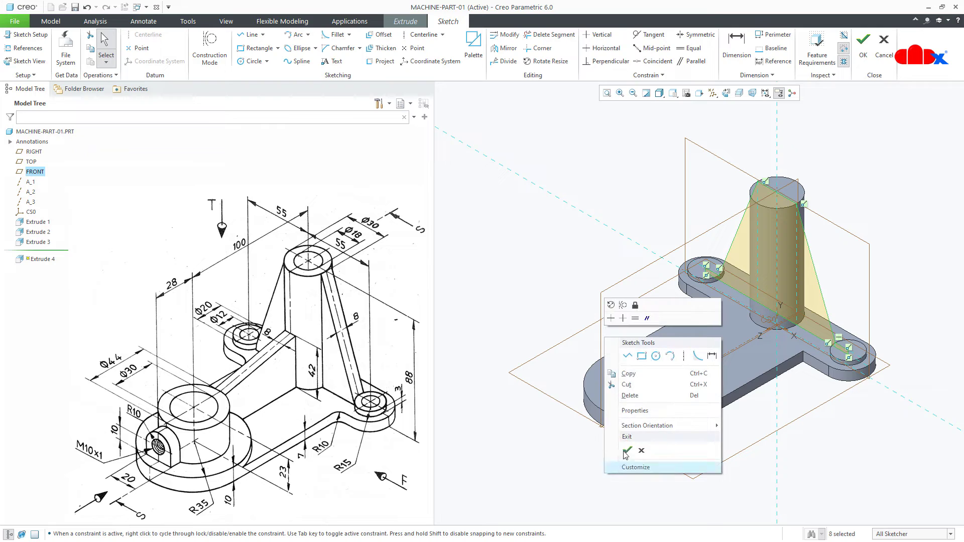
click(626, 451)
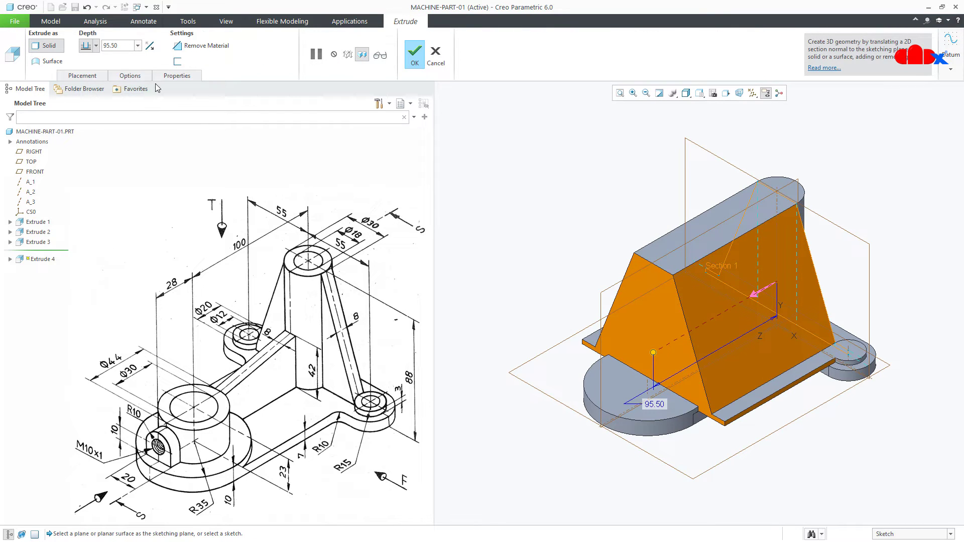
click(96, 46)
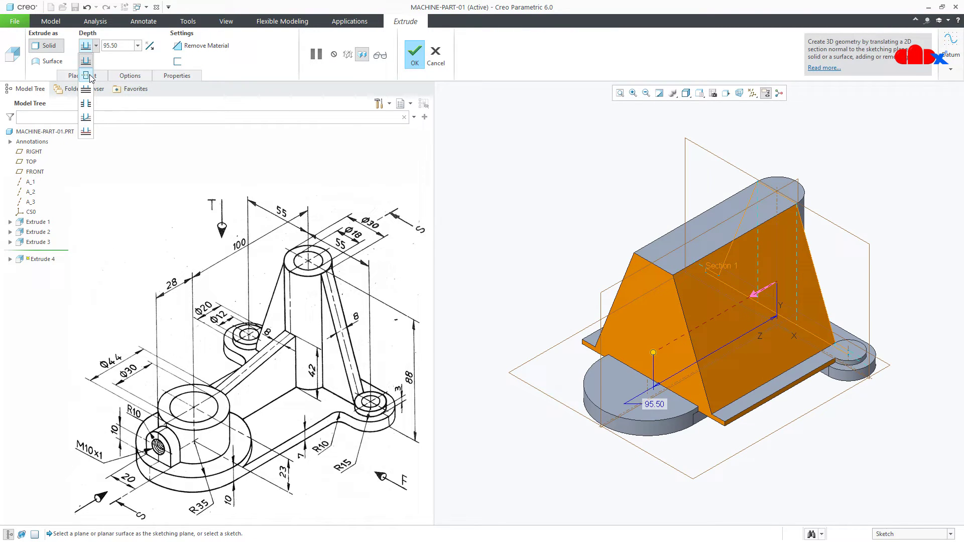
click(86, 75)
double_click(122, 45)
text(8)
key(Return)
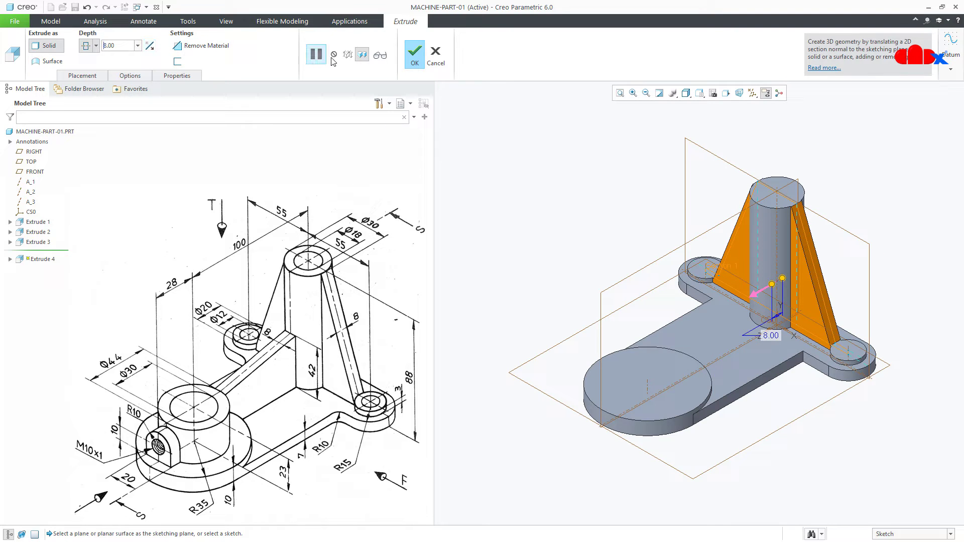
click(408, 60)
click(517, 237)
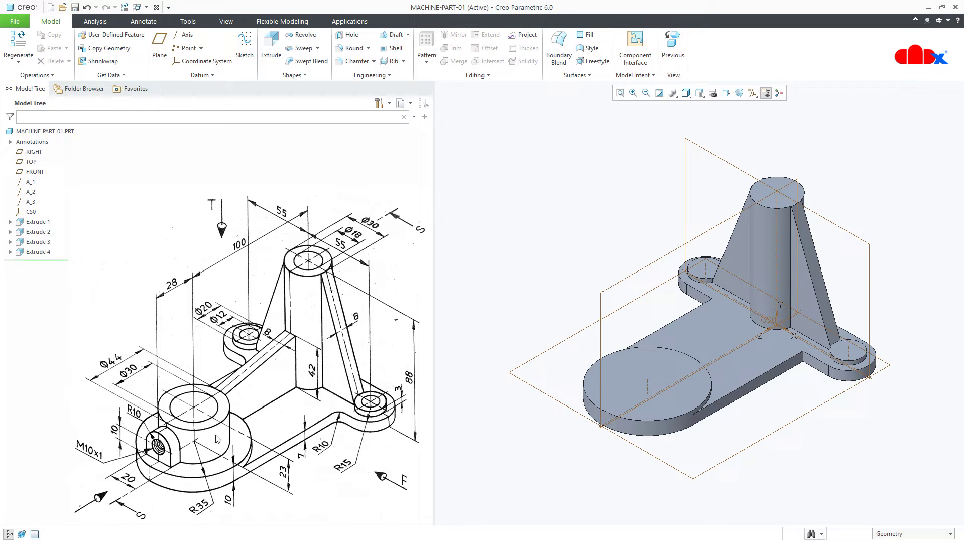
- Start an extrusion sketch on the large round boss's top face and draw a concentric circle about 41 in diameter
click(271, 46)
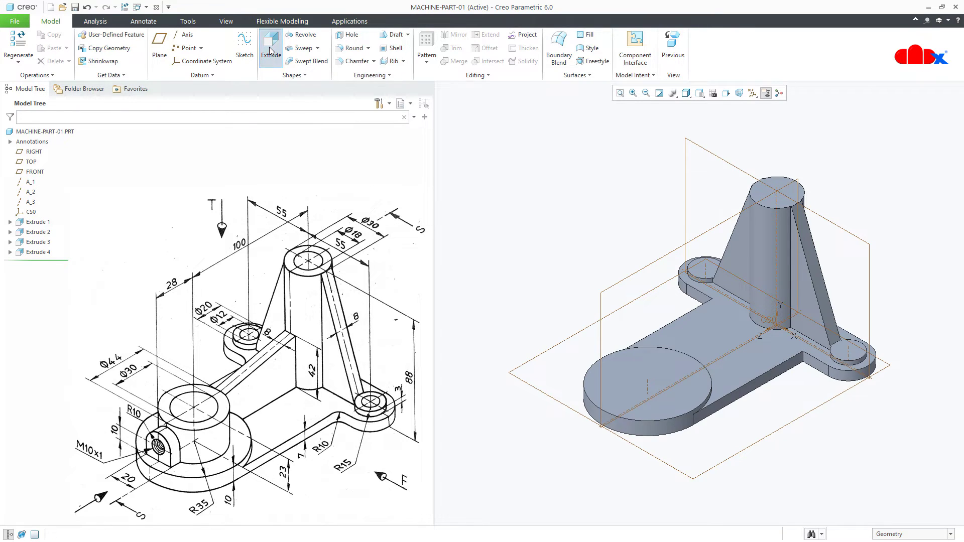
click(634, 400)
right_click(634, 397)
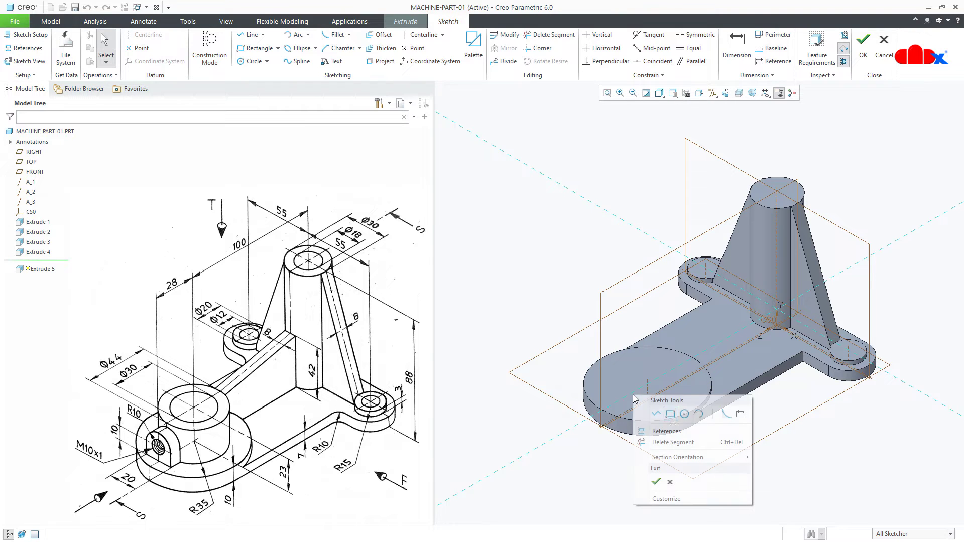
click(684, 413)
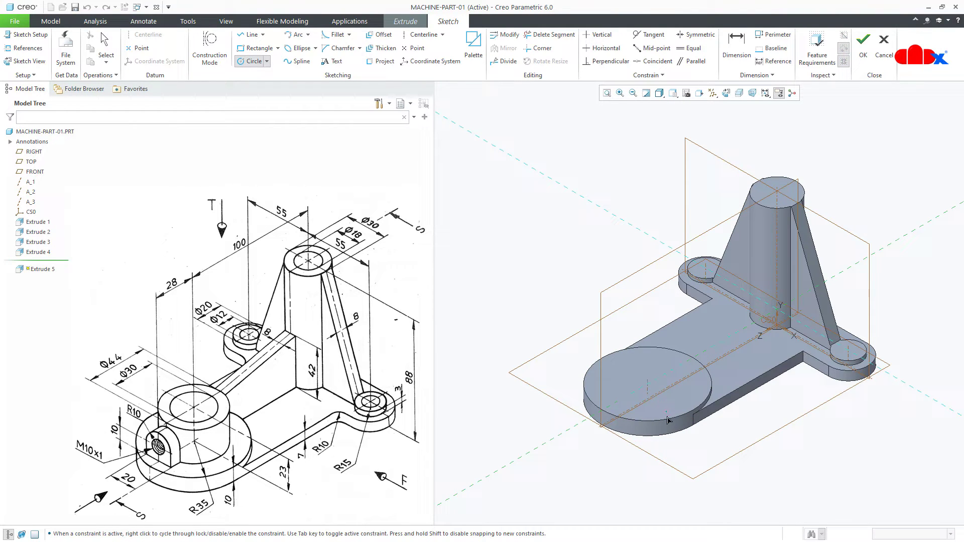
click(650, 383)
click(662, 417)
middle_click(629, 469)
- Set the circle's diameter to 44 and finish the sketch
click(635, 374)
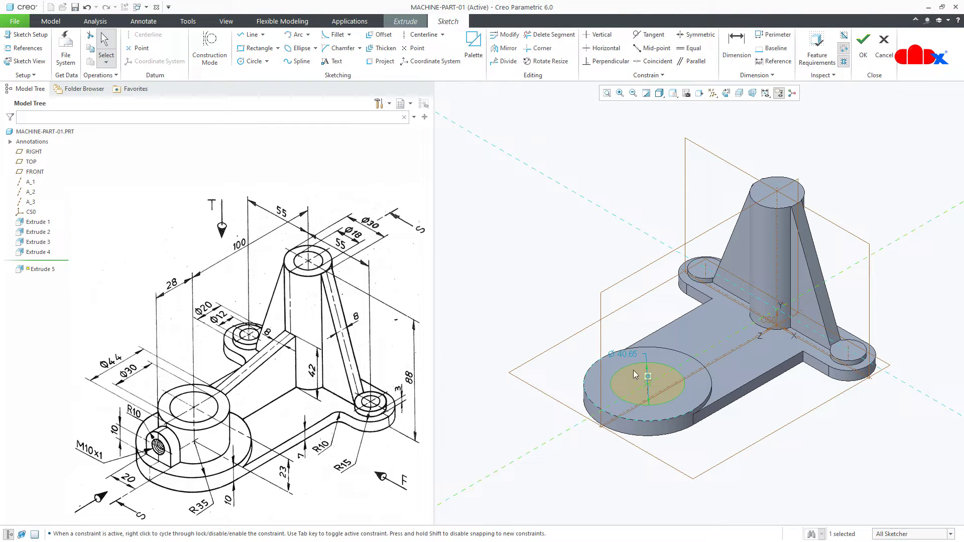
double_click(635, 354)
text(44)
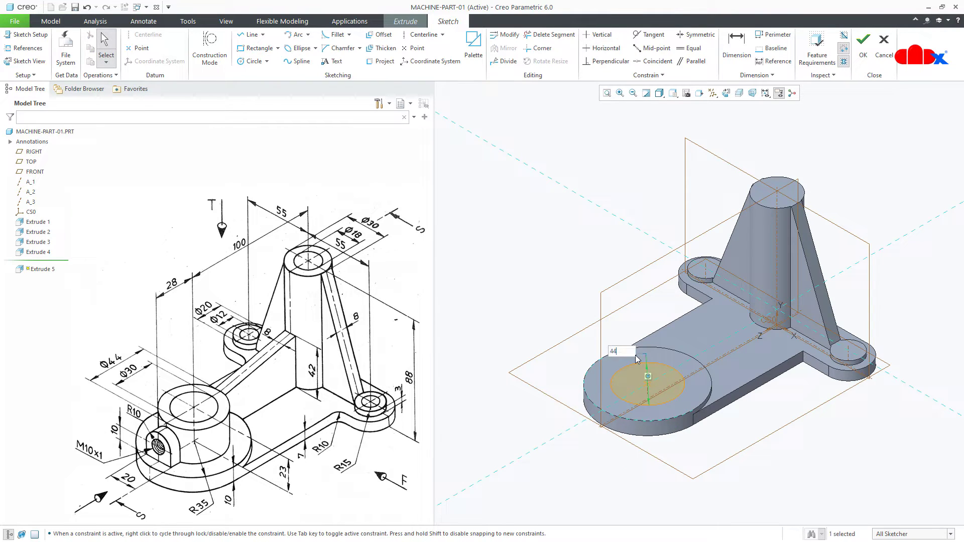
right_click(635, 355)
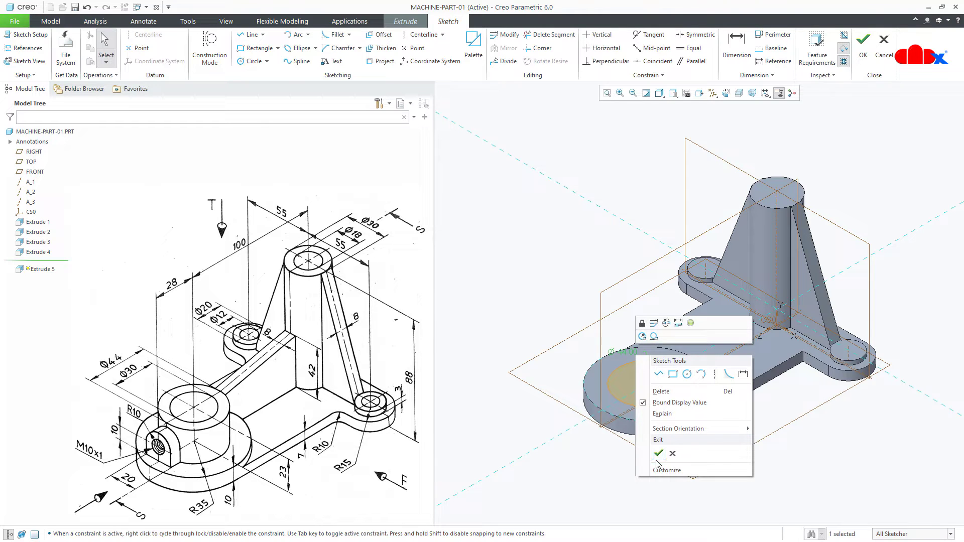
click(657, 459)
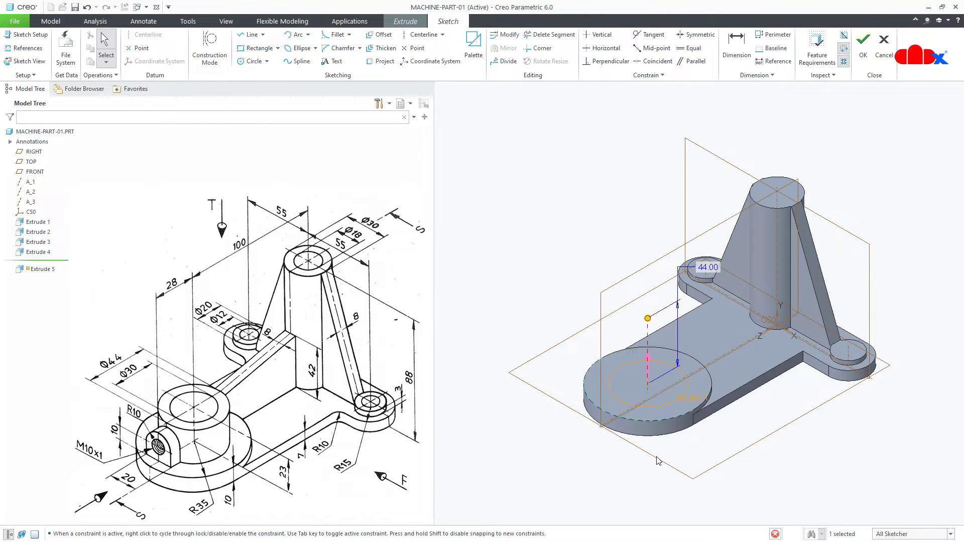
- Extrude the circle to a depth of 23 as a solid hub on the large round boss
double_click(714, 271)
text(23)
key(Return)
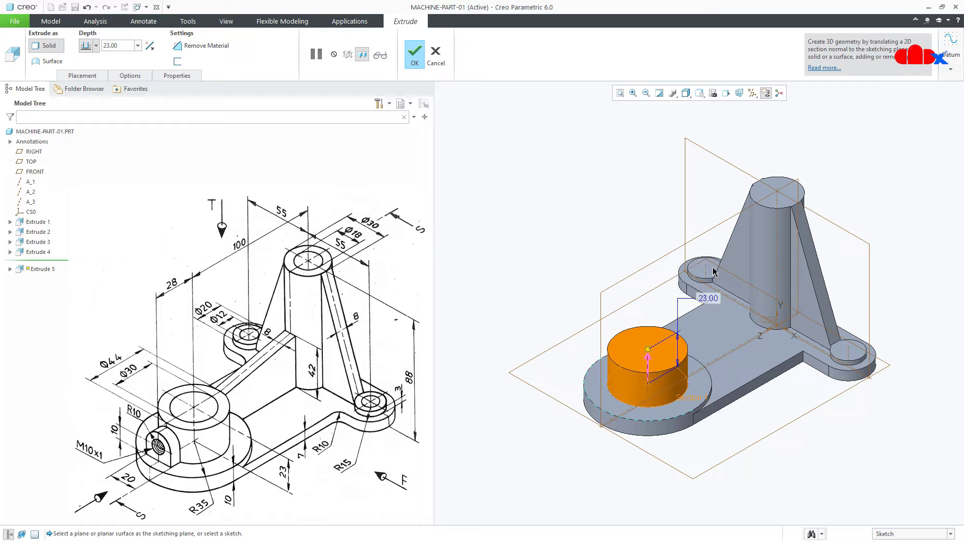
middle_click(801, 481)
click(801, 481)
- Create a datum plane offset 100 from the FRONT plane, through the large hub's axis
key(ctrl+alt+d)
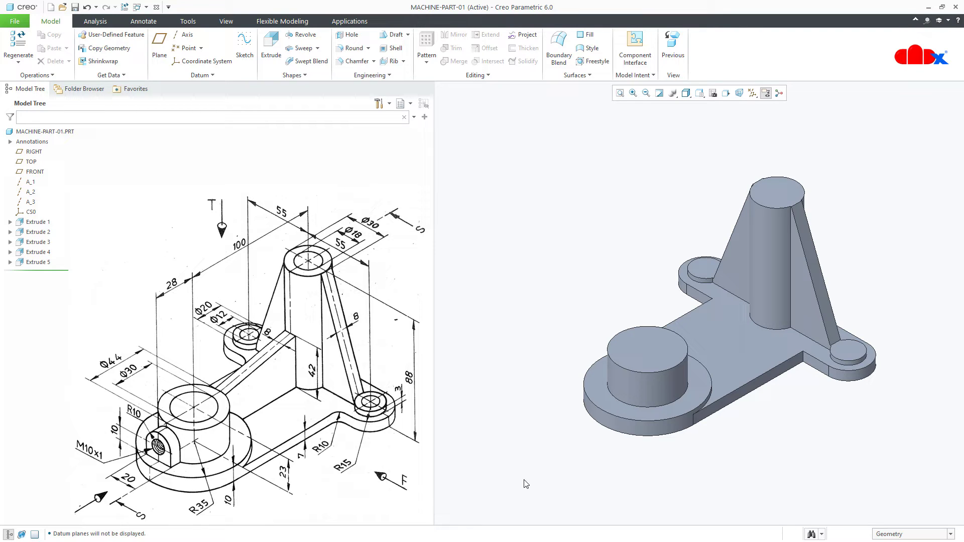
key(ctrl+alt+d)
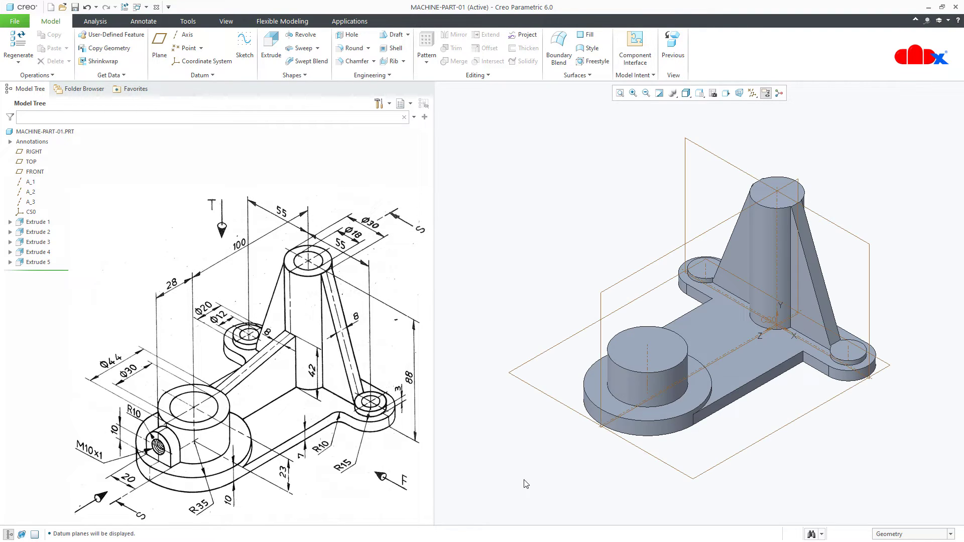
click(870, 296)
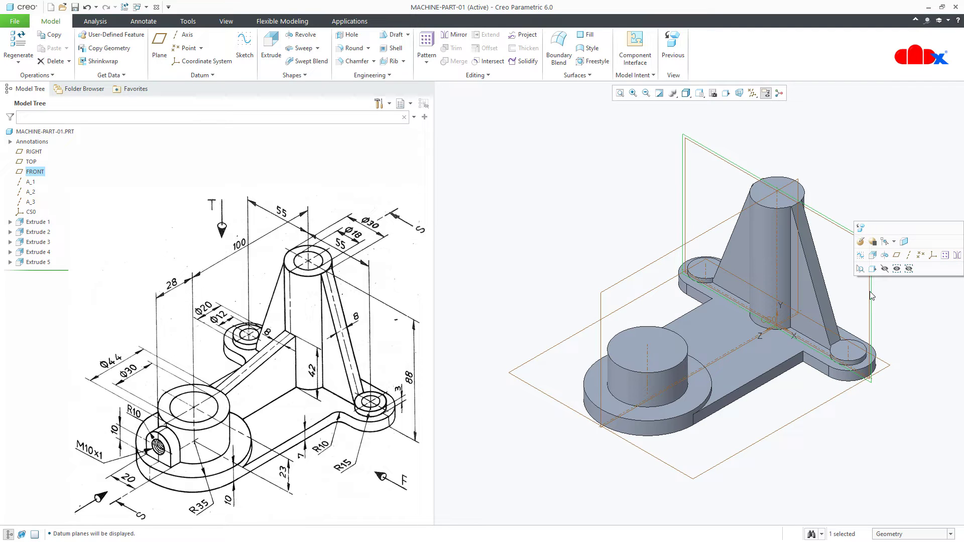
click(897, 255)
drag(778, 258, 653, 330)
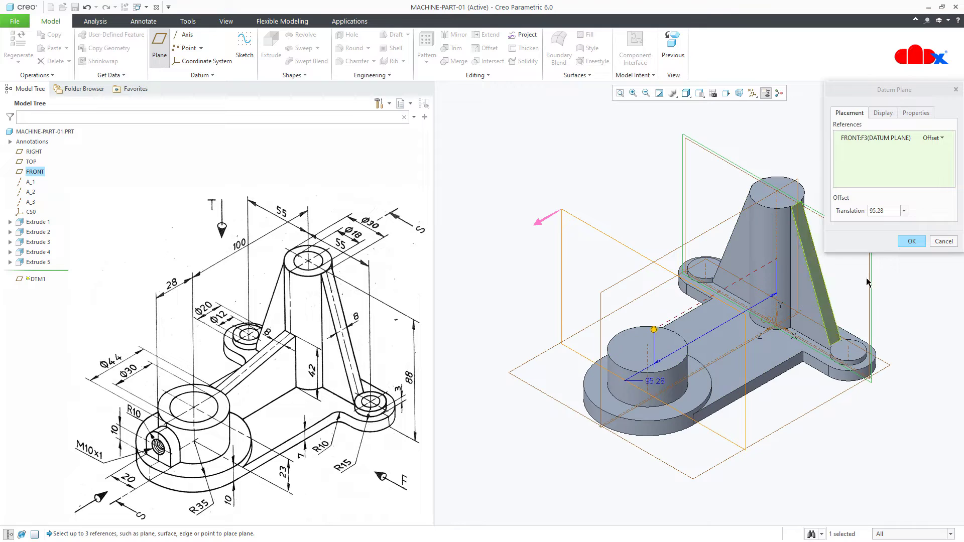
click(891, 212)
text(1)
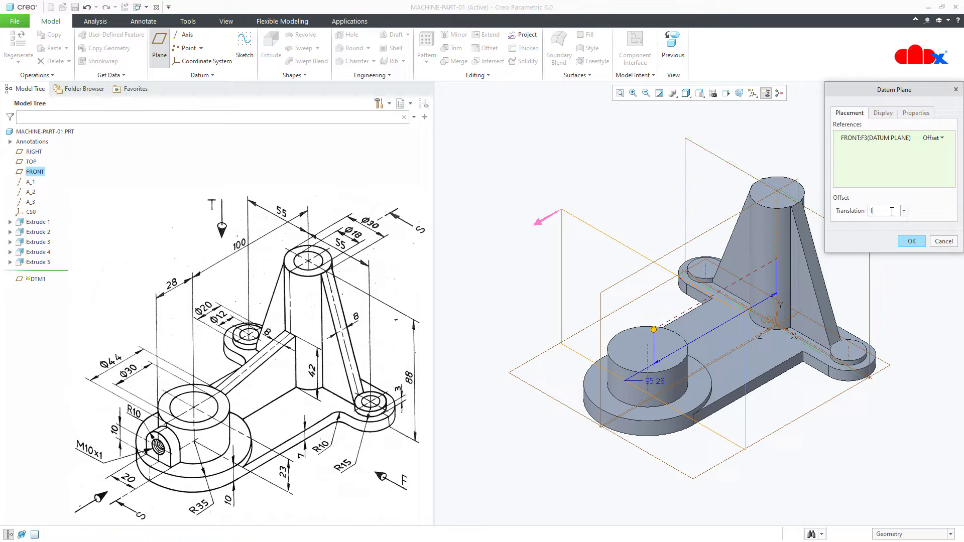
text(00)
key(Return)
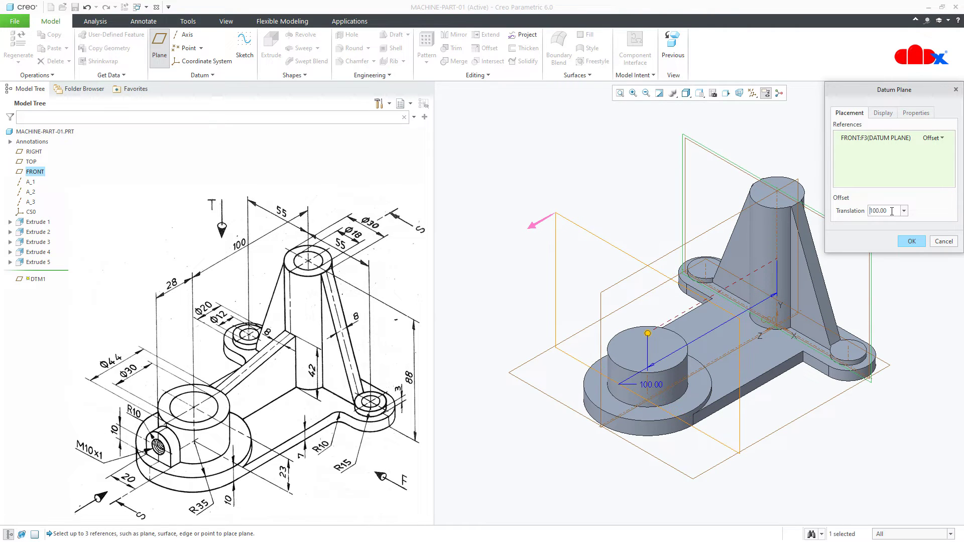
click(910, 242)
- Start an extrusion sketch on the new datum plane and draw a circle about 14 in diameter on the hub's vertical centreline
click(271, 46)
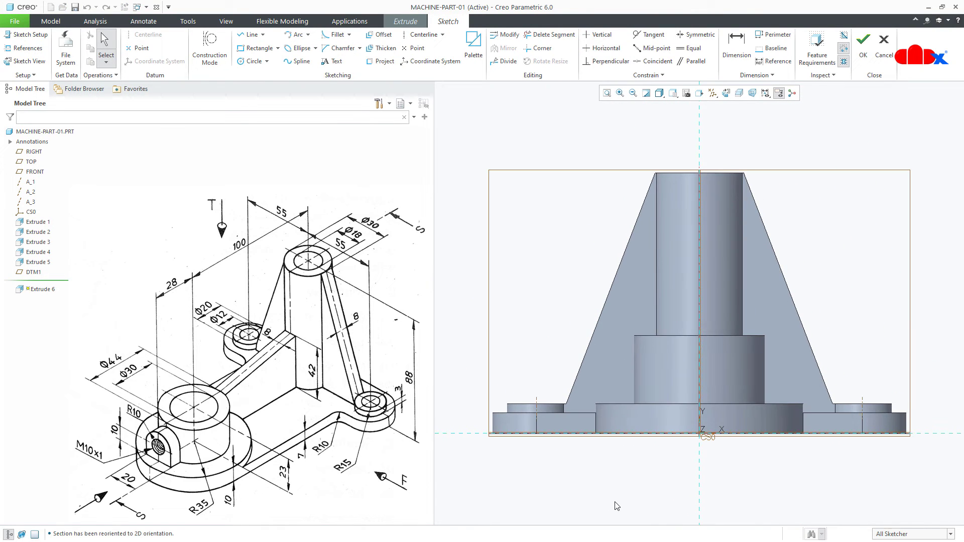
right_click(617, 506)
click(667, 410)
click(699, 371)
click(707, 395)
middle_click(708, 397)
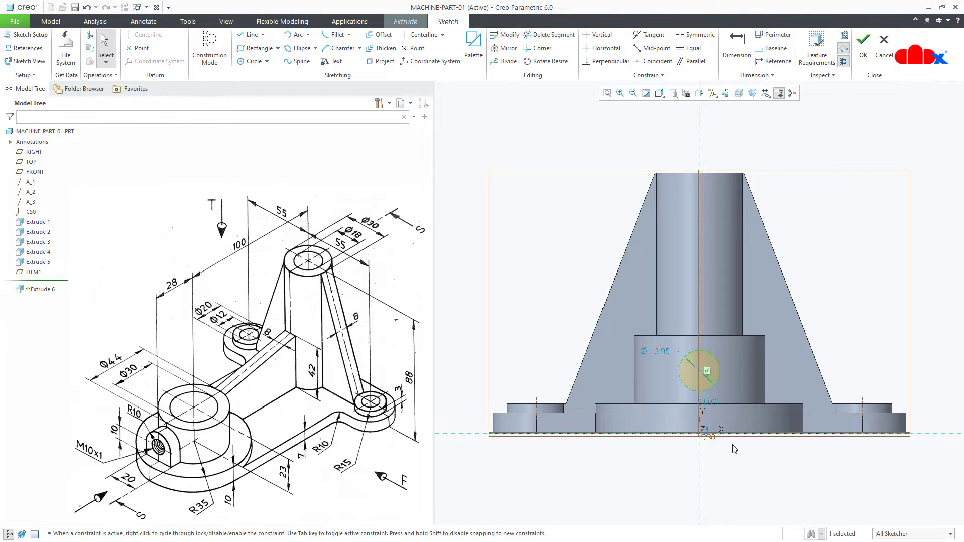
- Draw vertical lines from both sides of the circle down to the large boss's top face and join them with a horizontal line
scroll(715, 404, up, 2)
right_click(715, 405)
click(736, 419)
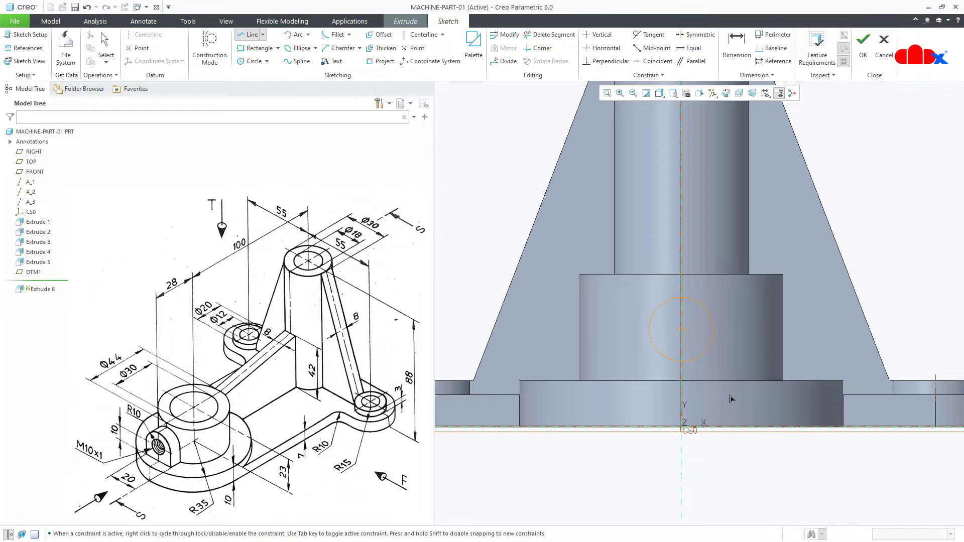
click(714, 332)
click(712, 380)
middle_click(716, 384)
click(649, 330)
click(649, 380)
click(714, 381)
middle_click(715, 385)
- Trim away the lower half of the circle, leaving a closed arch-shaped profile
click(550, 34)
scroll(712, 276, up, 3)
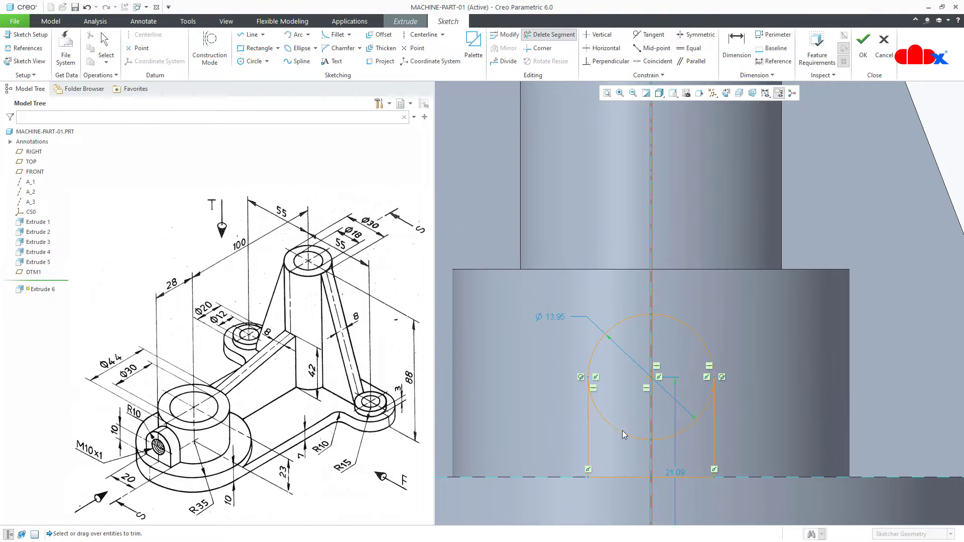
drag(671, 442, 673, 437)
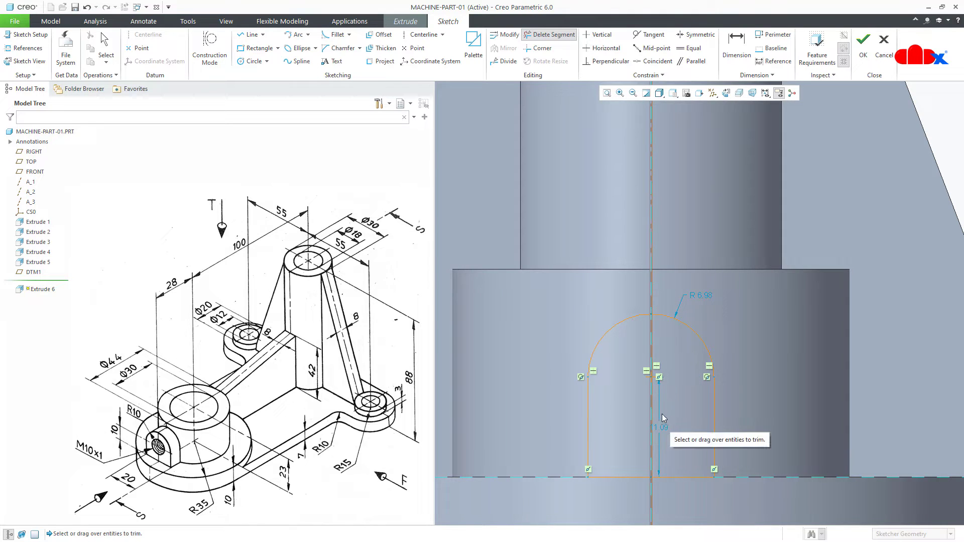
scroll(673, 437, down, 2)
middle_click(669, 418)
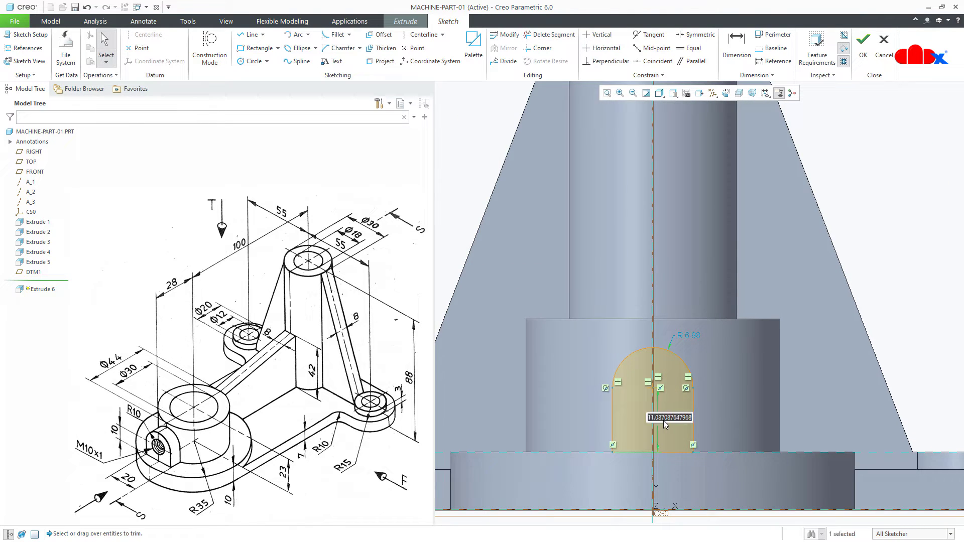
- Set the arc centre's height above the boss face to 10 and the arc radius to 10, and finish the sketch
text(0)
key(Return)
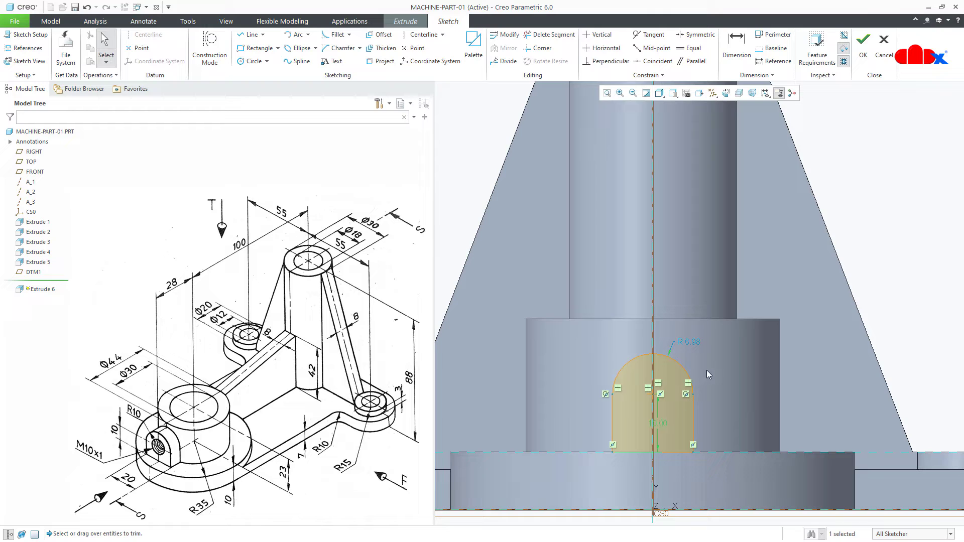
click(695, 341)
text(10)
key(Return)
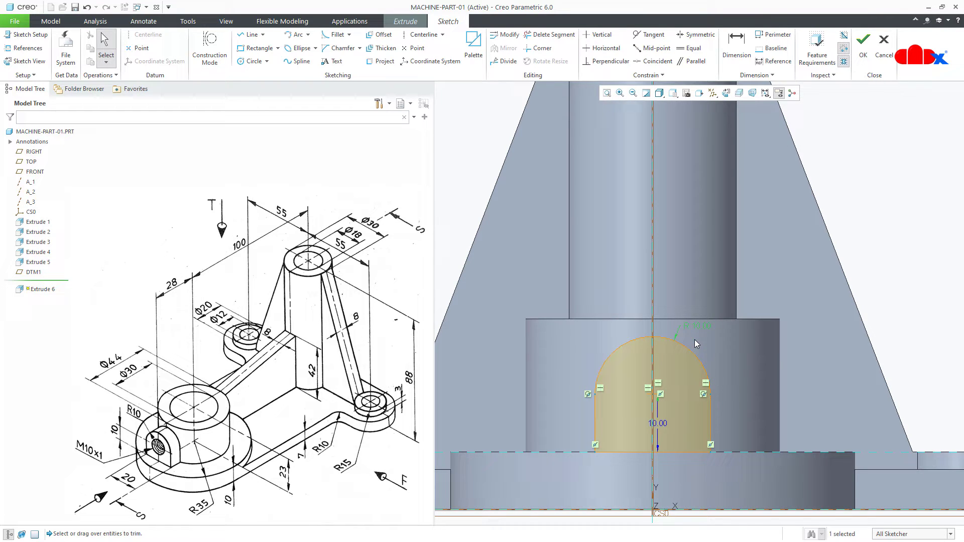
right_click(695, 340)
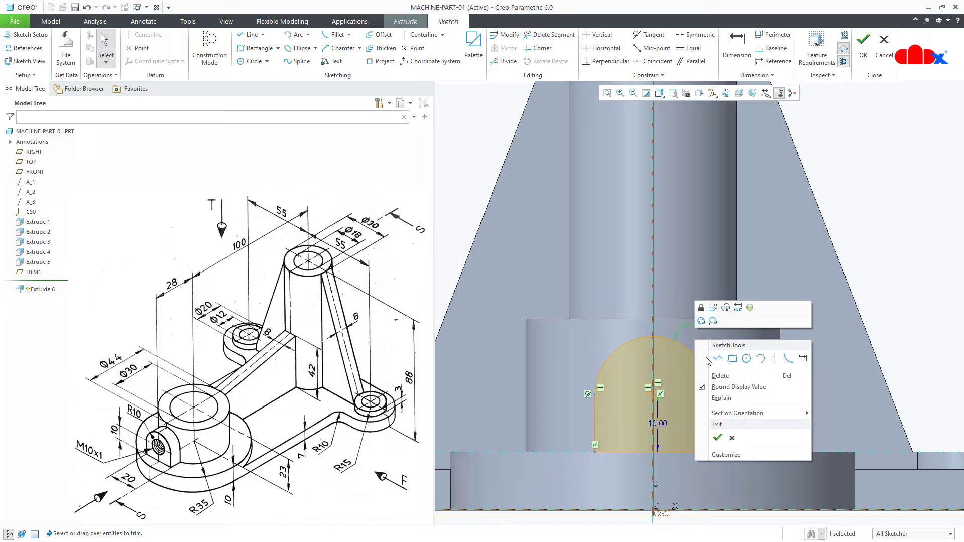
click(719, 437)
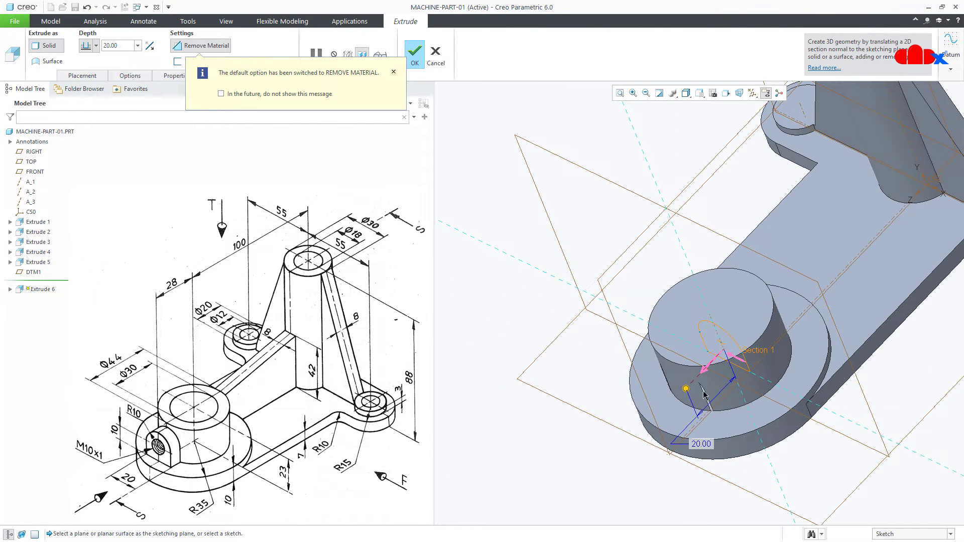
- Extrude the arch profile outward to a depth of 28 as added material, with material removal turned off
drag(686, 388, 664, 481)
double_click(664, 478)
text(28)
key(Return)
click(211, 46)
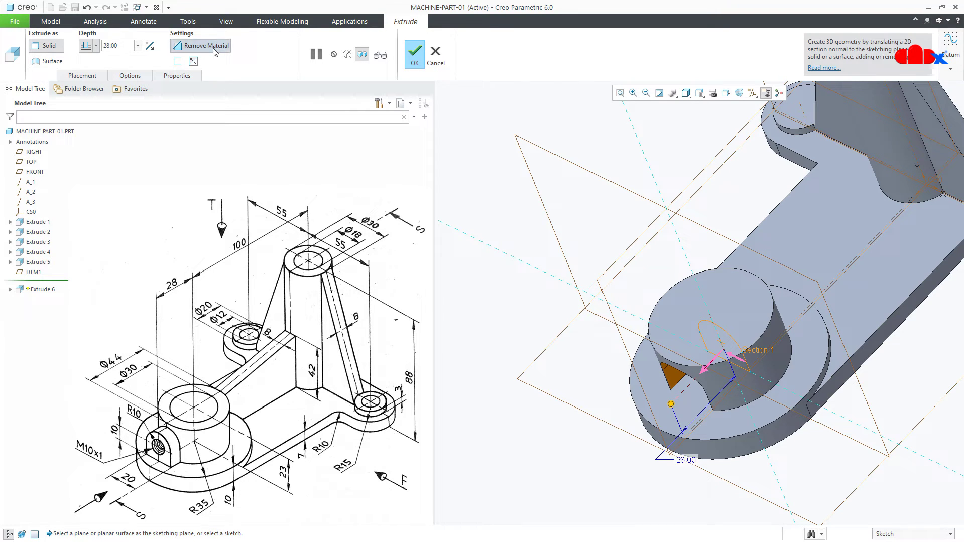
click(415, 64)
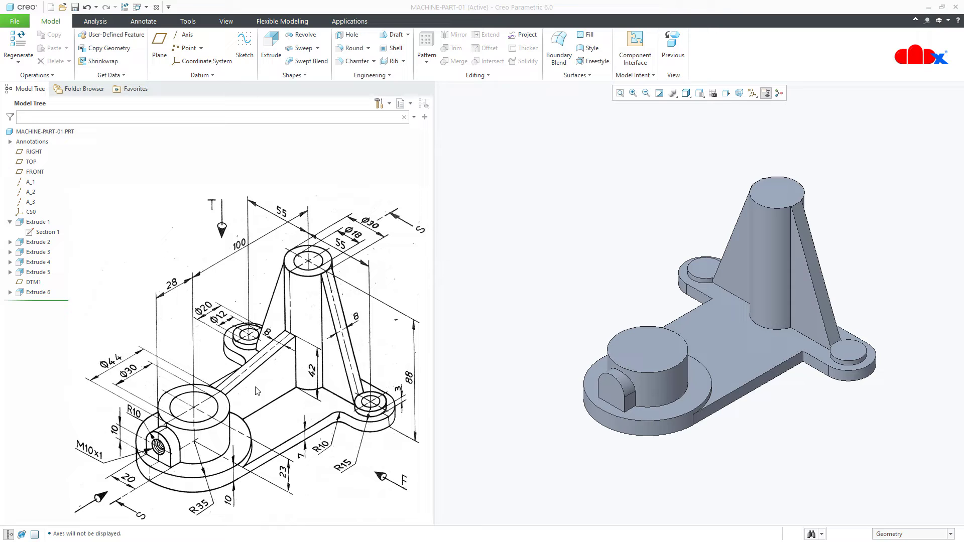
- Start a profile rib sketch on the RIGHT plane and draw a slanted line from the hub's top corner to the upright cylinder's edge
click(404, 61)
click(407, 84)
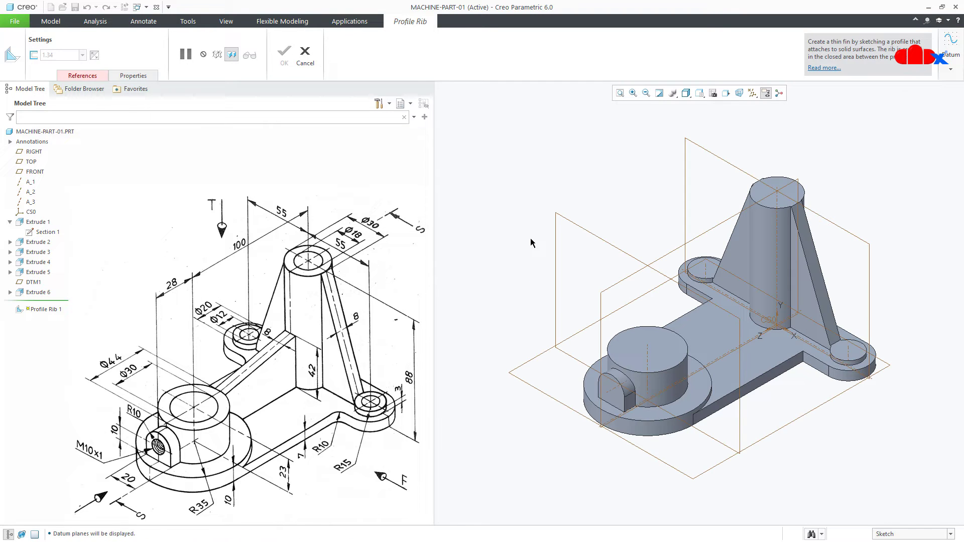
click(609, 289)
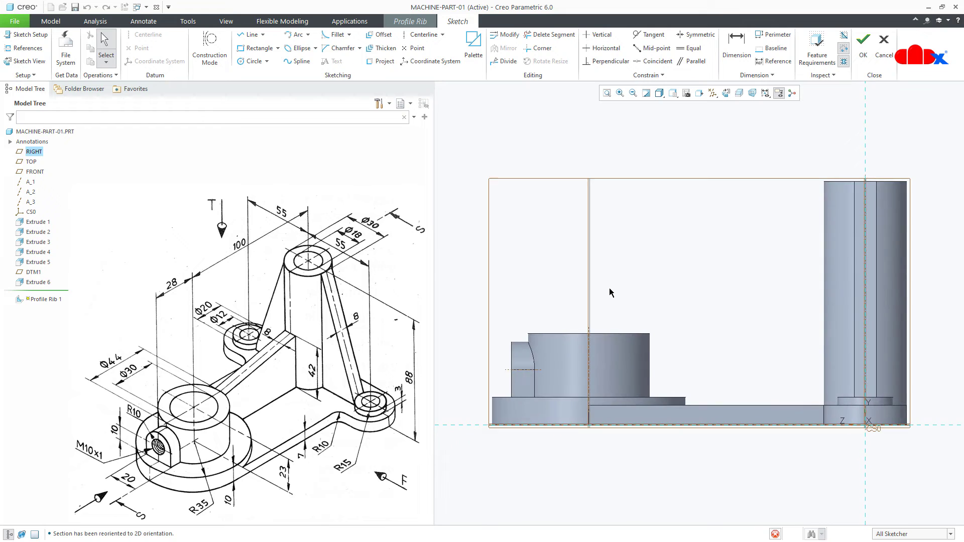
right_click(611, 293)
click(625, 308)
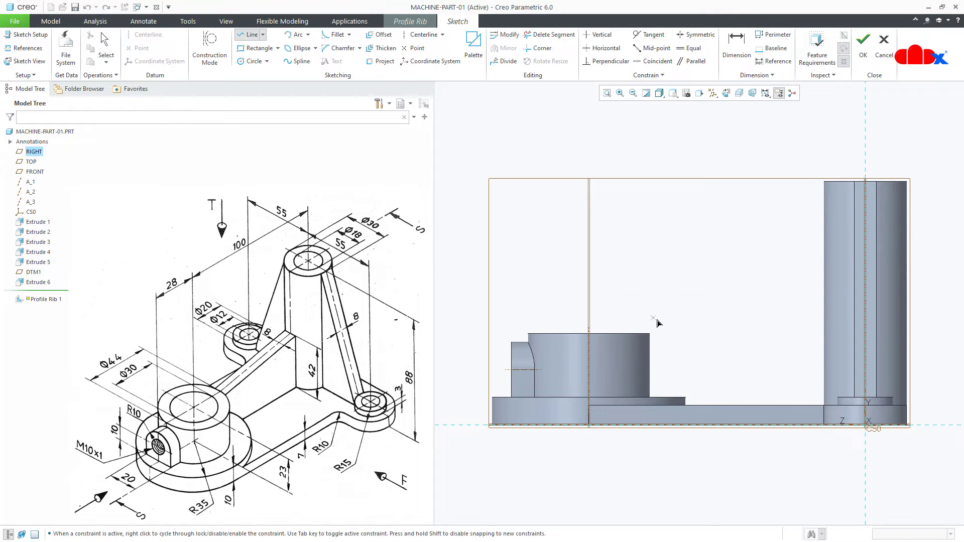
click(649, 333)
click(824, 281)
middle_click(789, 327)
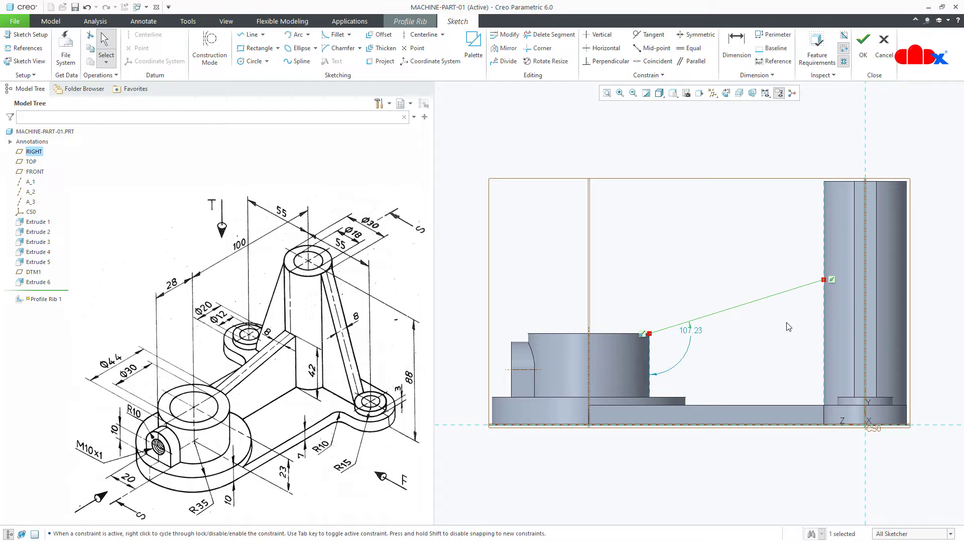
- Dimension the line's upper end 42 above the base plate's top face and finish the rib sketch
right_click(789, 326)
click(883, 343)
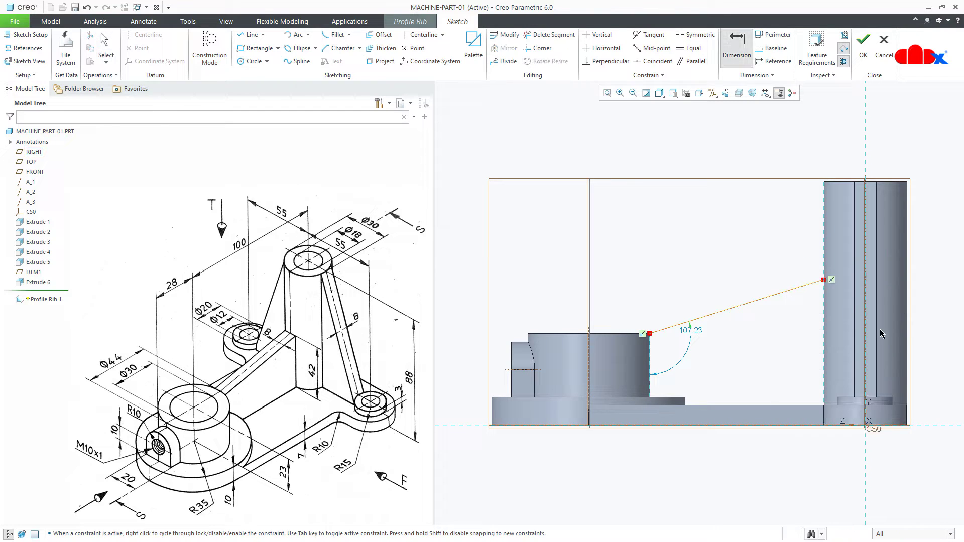
click(810, 412)
middle_click(798, 358)
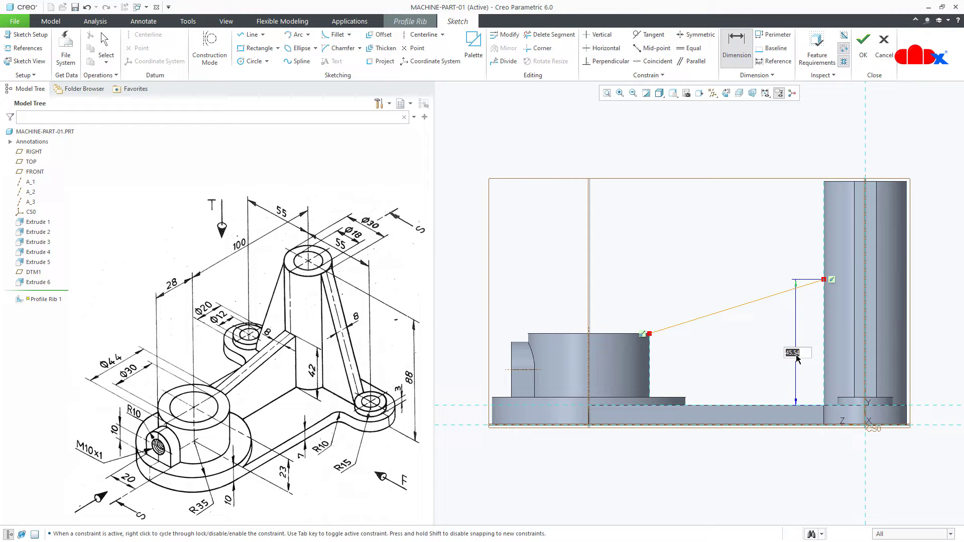
text(42)
key(Return)
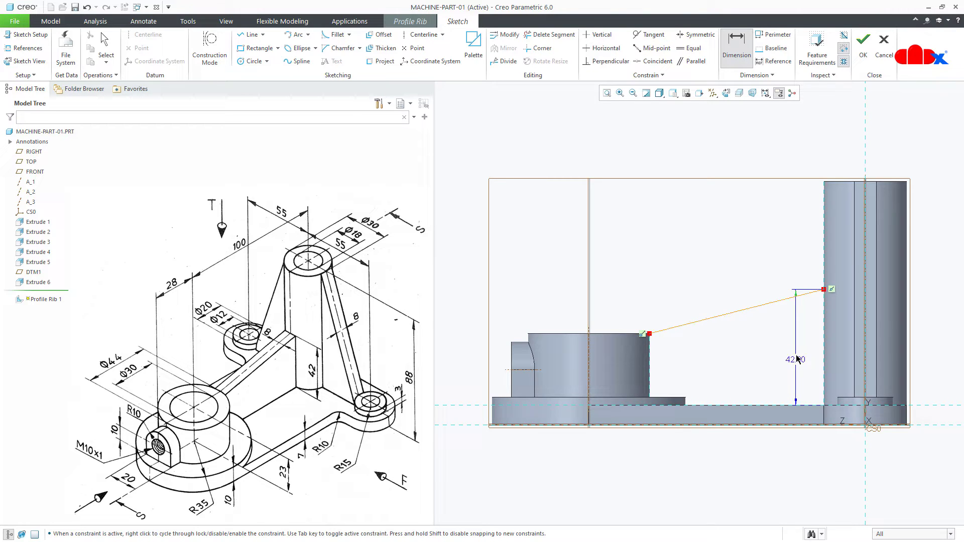
right_click(767, 357)
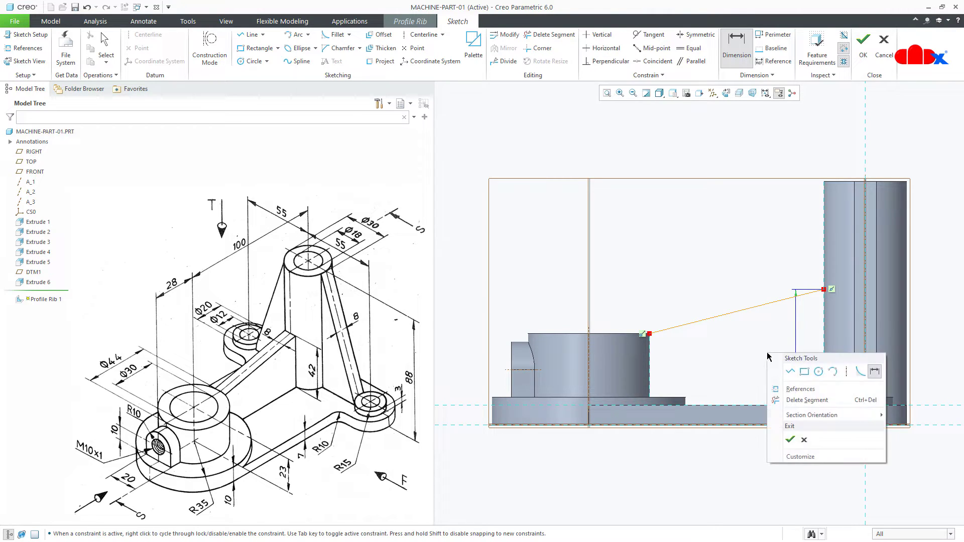
click(790, 437)
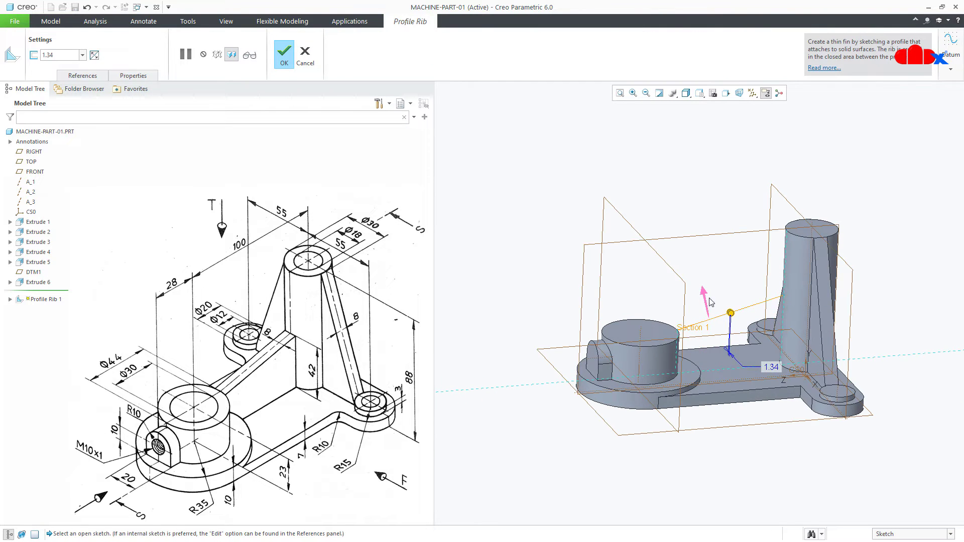
- Flip the rib's fill direction toward the base plate, set its thickness to 8 and complete the profile rib
click(708, 299)
double_click(768, 370)
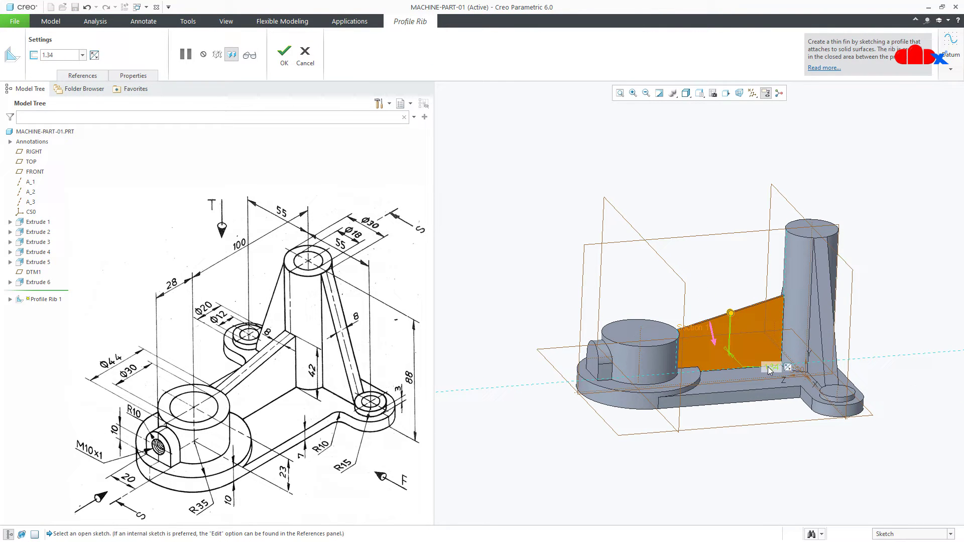
text(8)
key(Return)
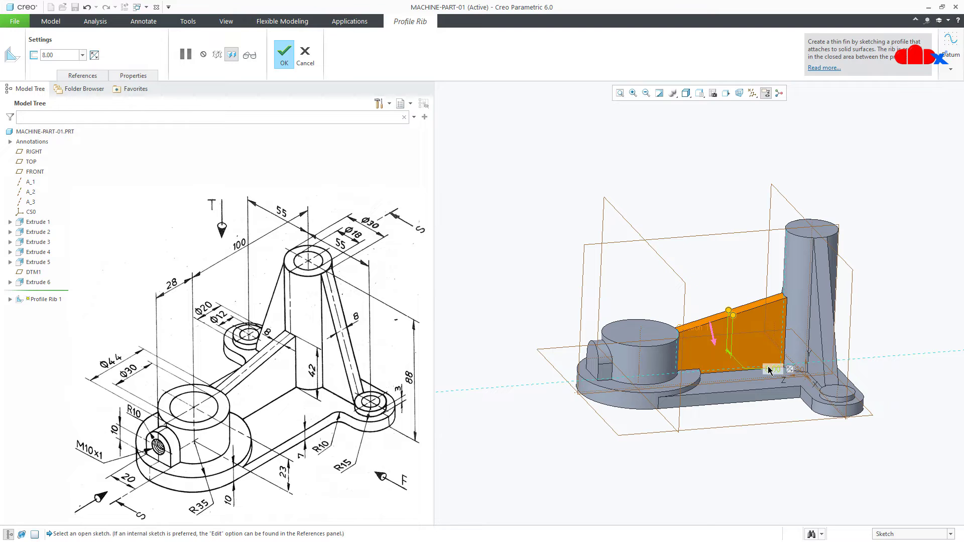
middle_click(766, 463)
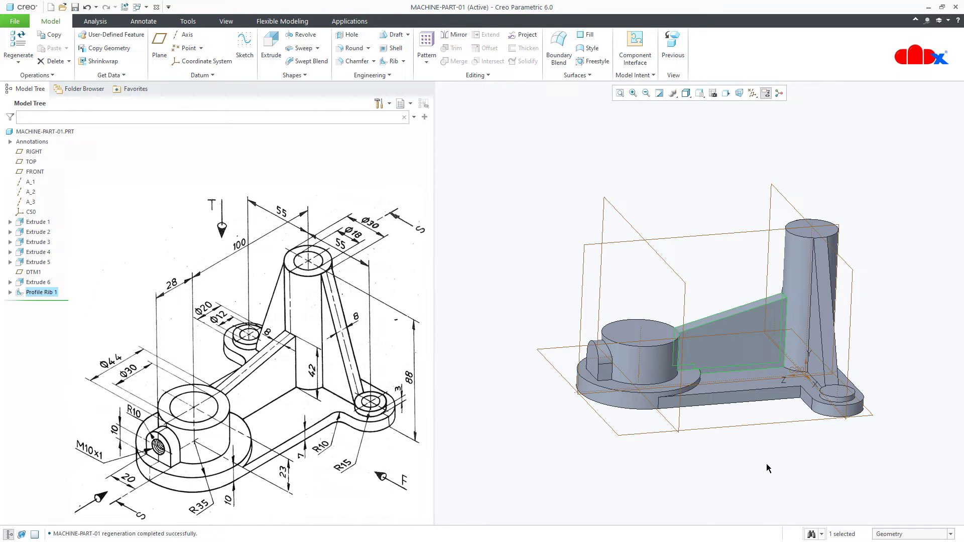
- Turn on axis display and place a simple hole on the upright cylinder's top face, coaxial with the cylinder
key(ctrl+d)
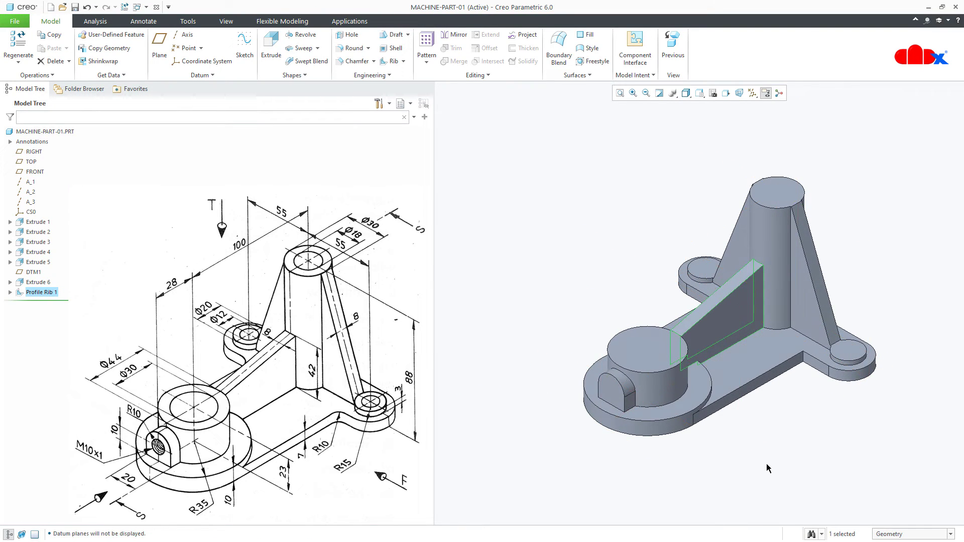
click(767, 467)
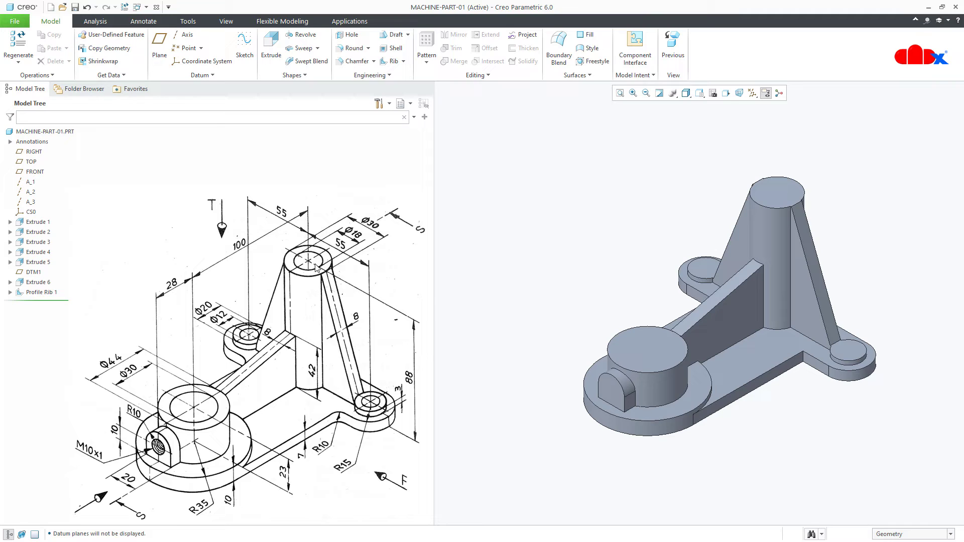
click(349, 35)
click(751, 92)
click(752, 116)
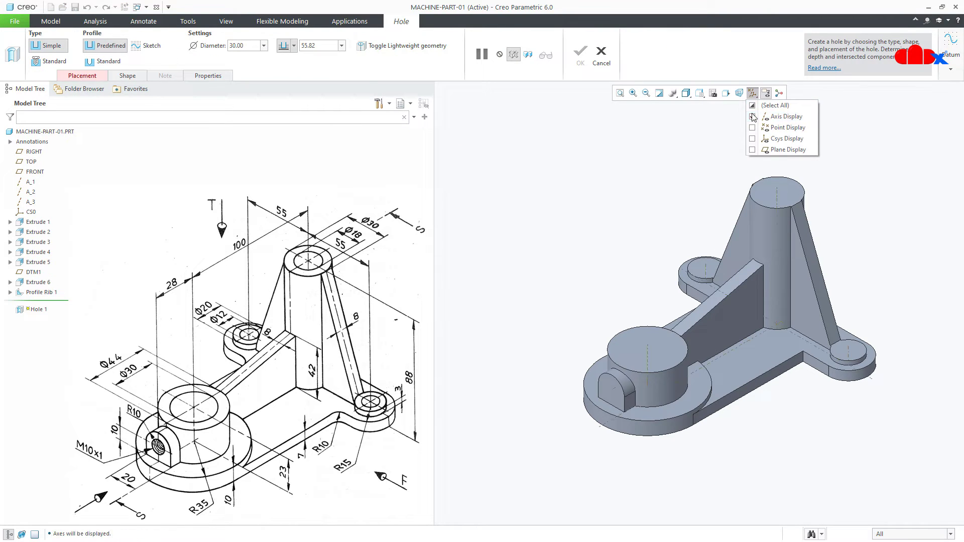
click(789, 195)
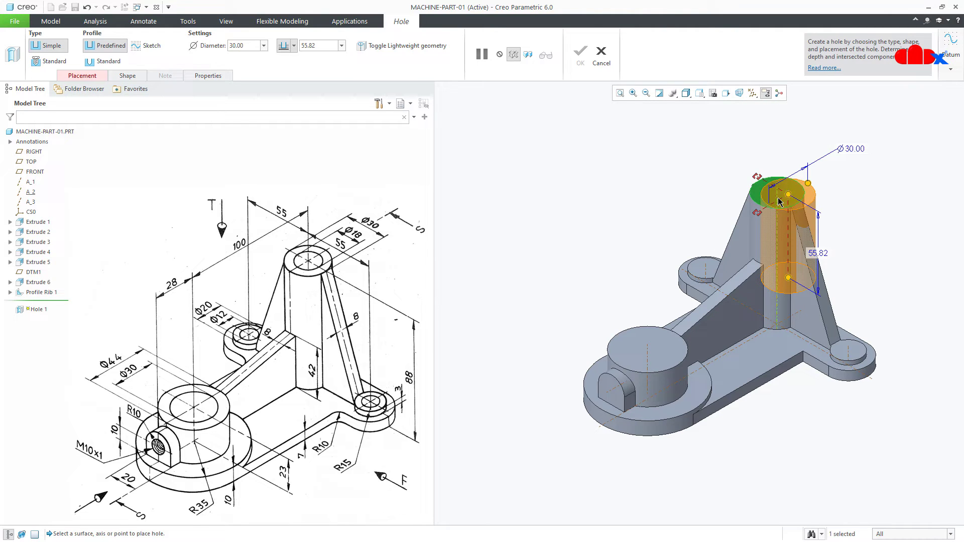
ctrl+click(779, 202)
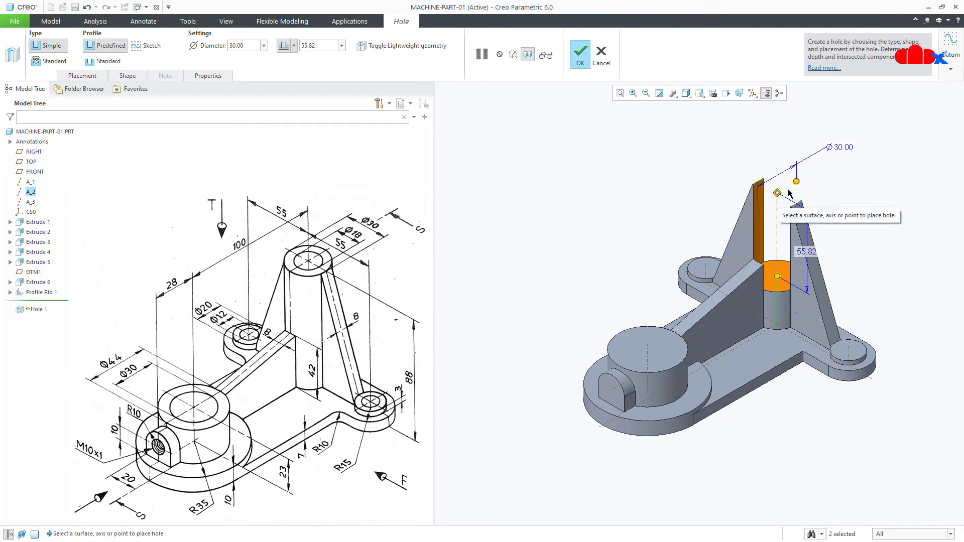
- Set the upright cylinder's hole to diameter 18 with Through All depth and complete it
double_click(838, 149)
text(1)
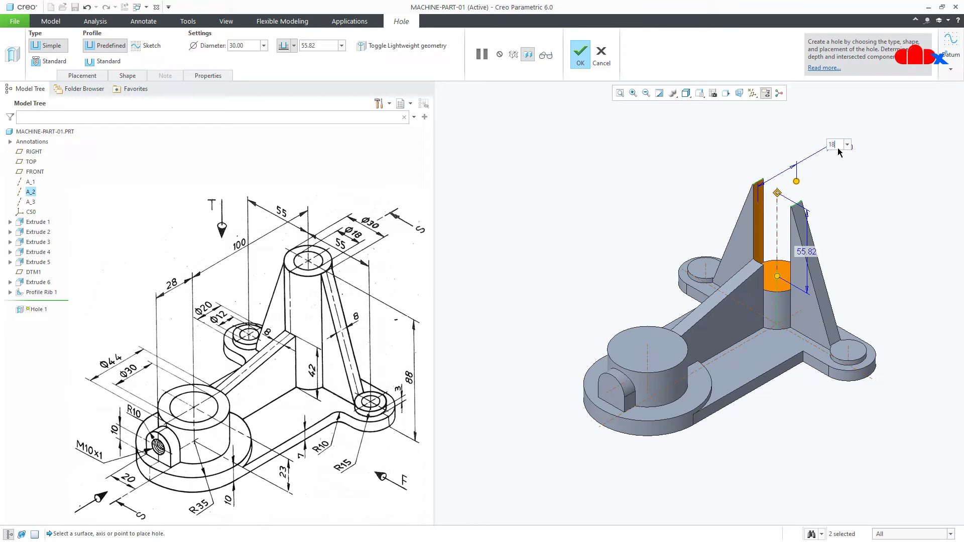
text(8)
key(Return)
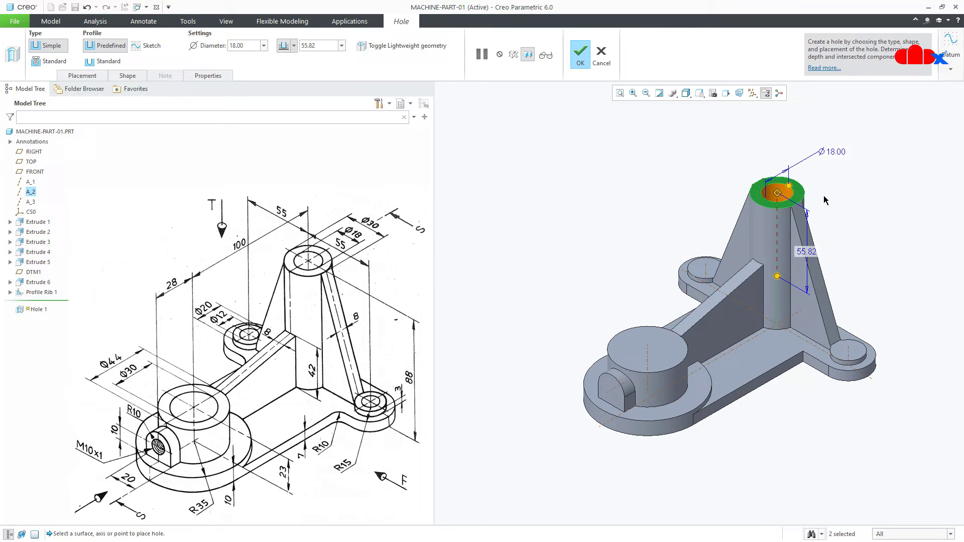
right_click(777, 276)
click(803, 324)
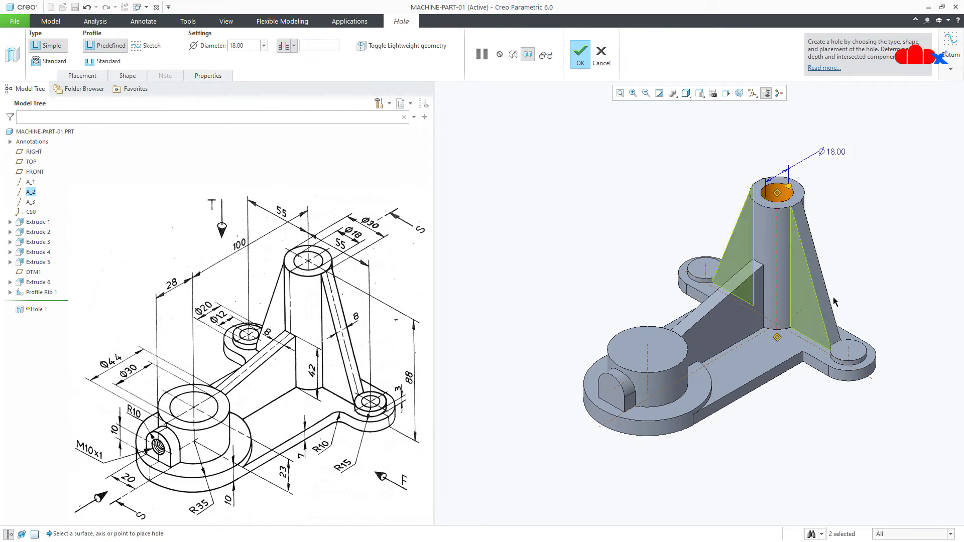
middle_click(866, 268)
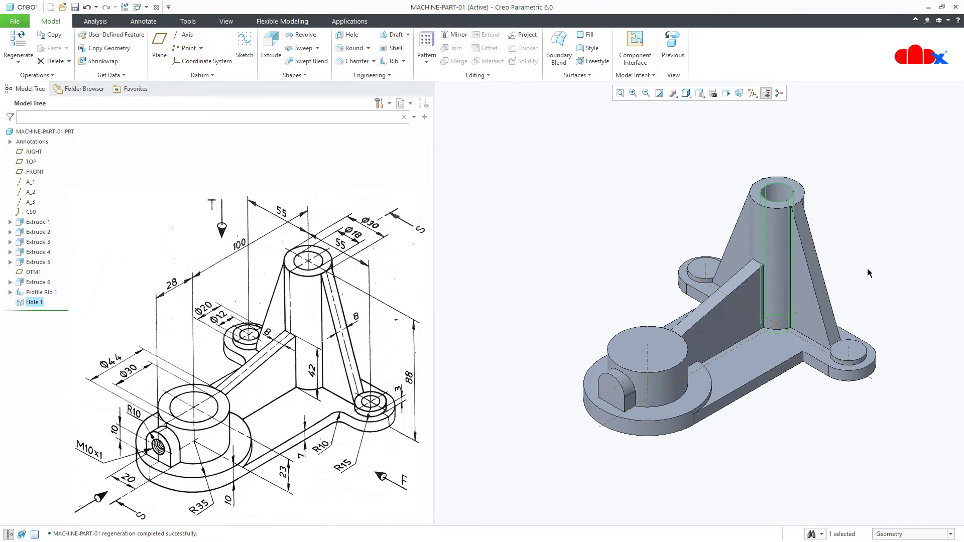
- Place a hole on the top face of the nearer lug's small boss, coaxial with the boss
click(848, 350)
click(938, 302)
scroll(808, 372, up, 5)
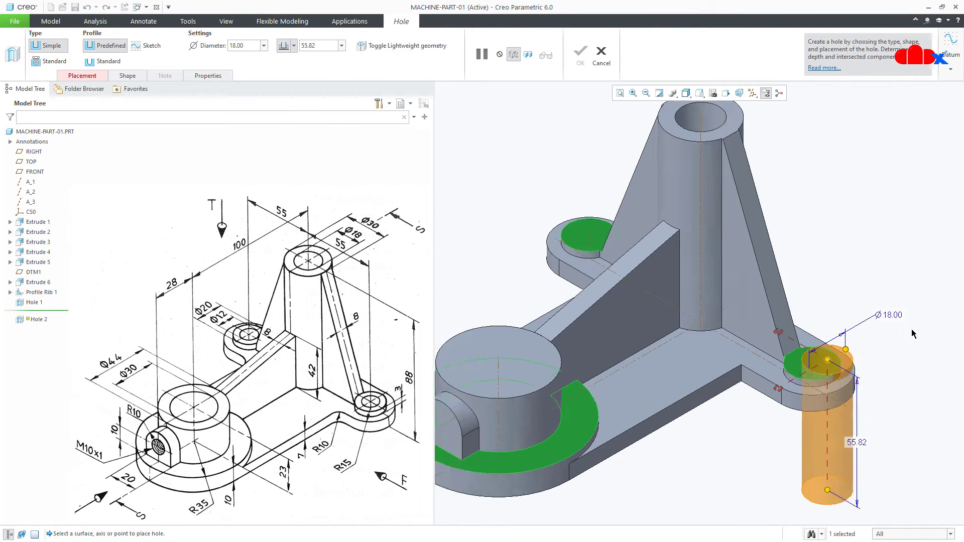
ctrl+click(788, 373)
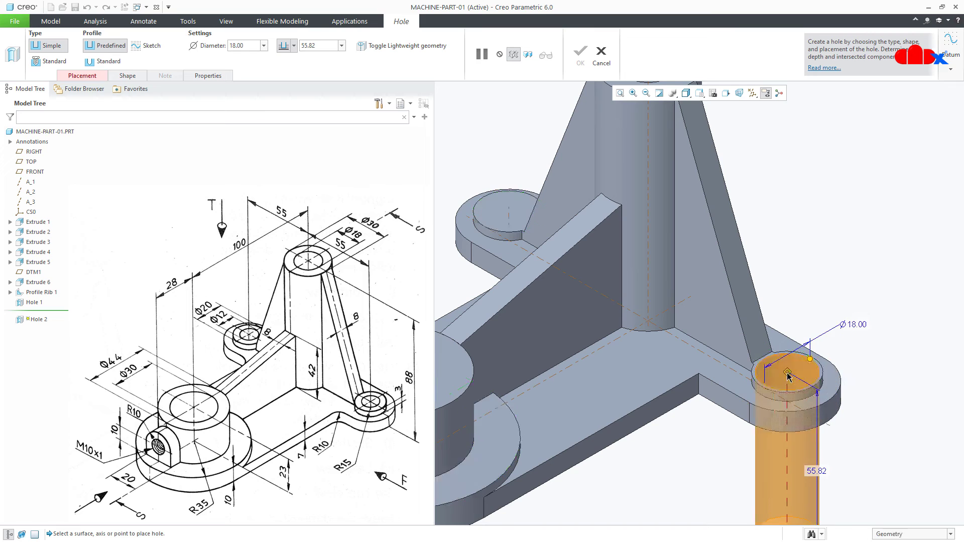
- Set the nearer lug's hole to diameter 12 with Through All depth and complete it
double_click(860, 326)
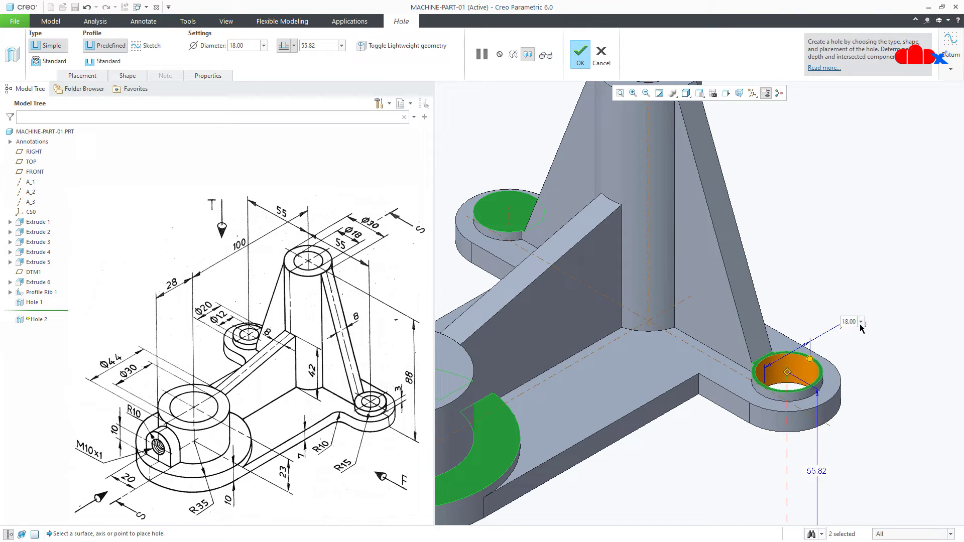
text(12)
key(Return)
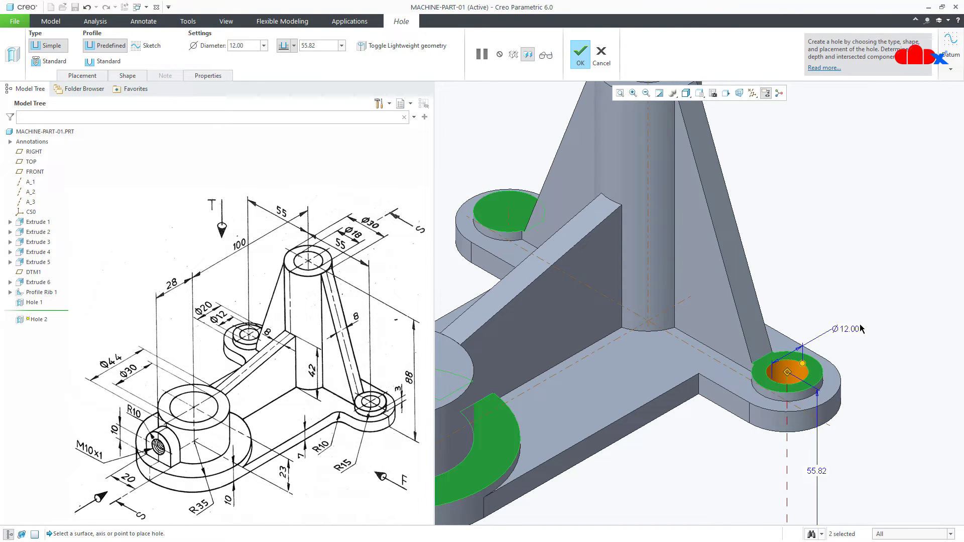
scroll(809, 314, down, 5)
right_click(797, 425)
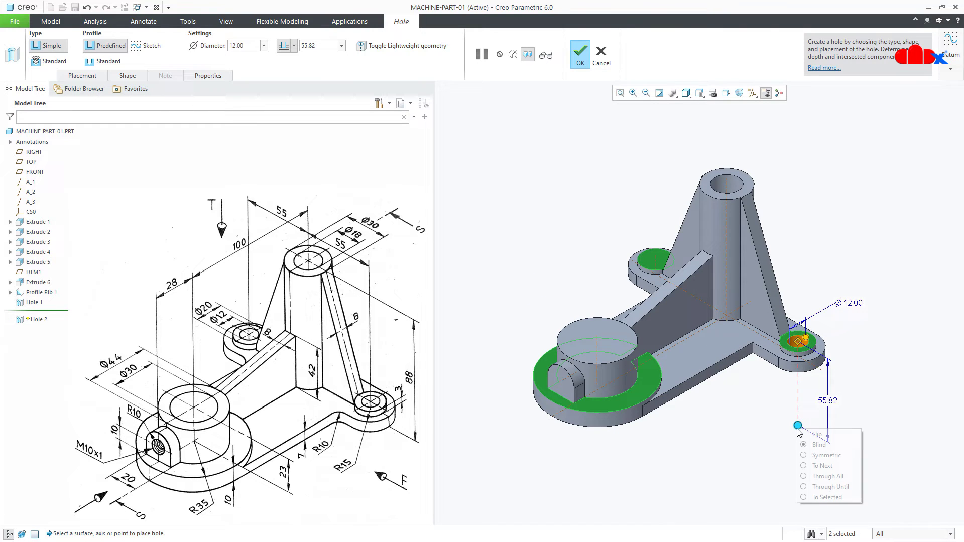
click(815, 476)
middle_click(835, 453)
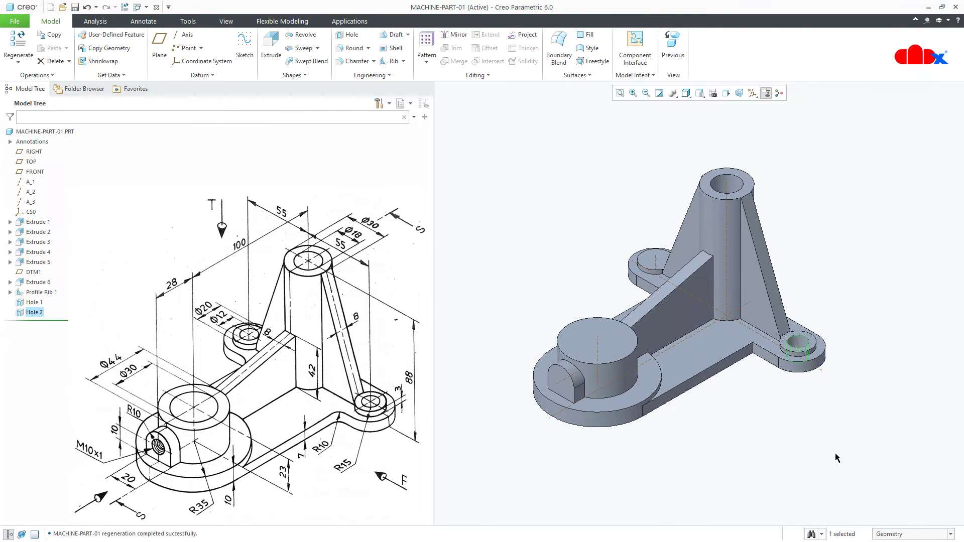
- Add a coaxial 12 diameter hole on the far lug's small boss, cutting all the way through, and complete it
click(659, 260)
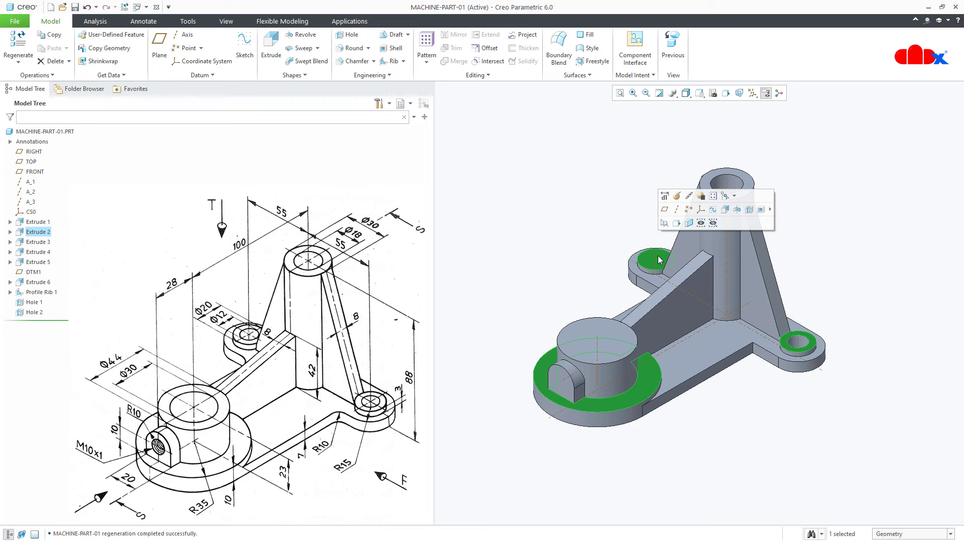
click(740, 211)
scroll(649, 263, up, 5)
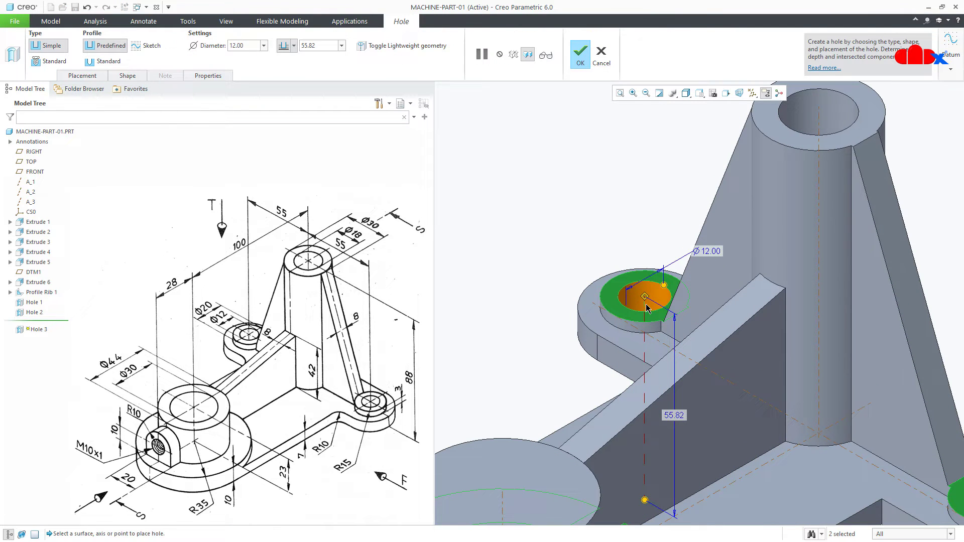
scroll(647, 308, down, 2)
right_click(645, 431)
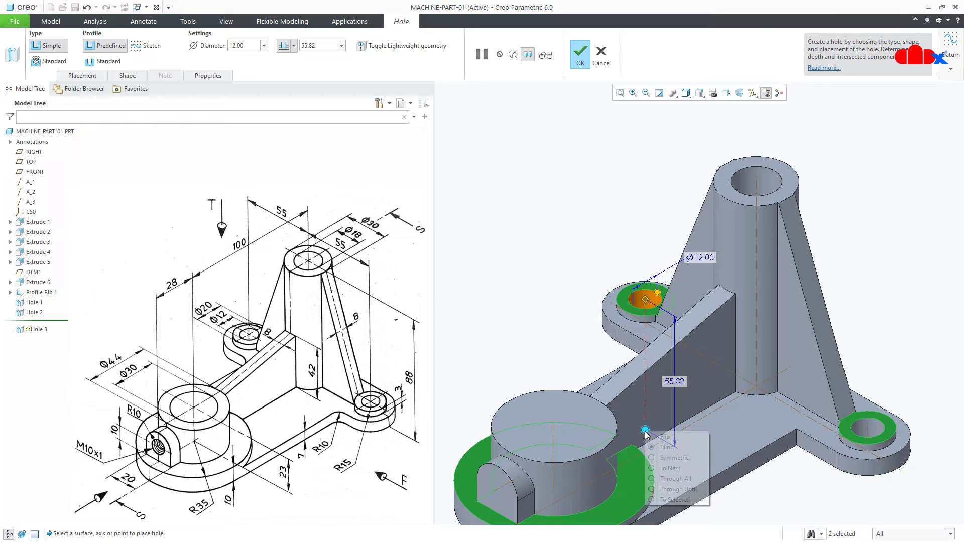
click(656, 470)
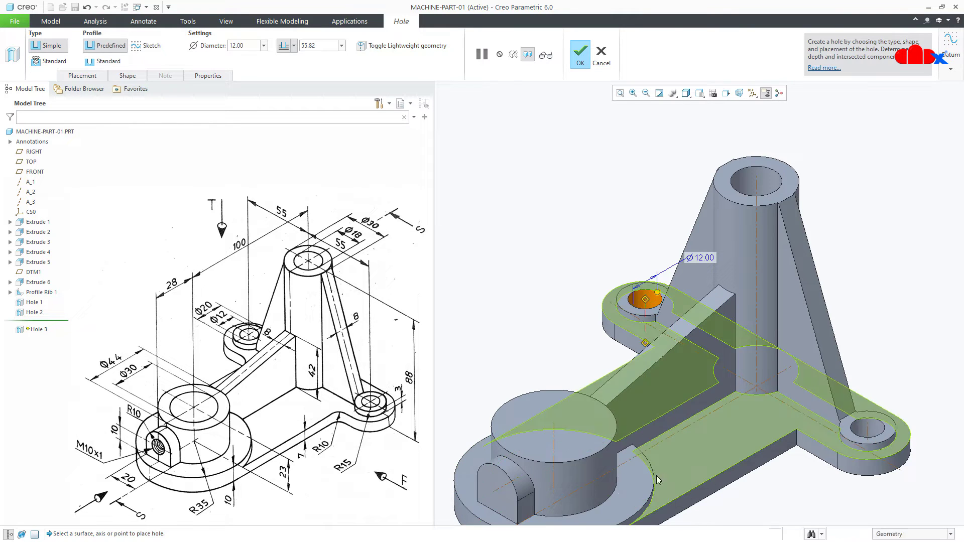
middle_click(773, 481)
- Place a hole on the large hub's top face, coaxial with the hub
scroll(661, 356, down, 3)
scroll(618, 405, up, 3)
click(618, 405)
click(709, 358)
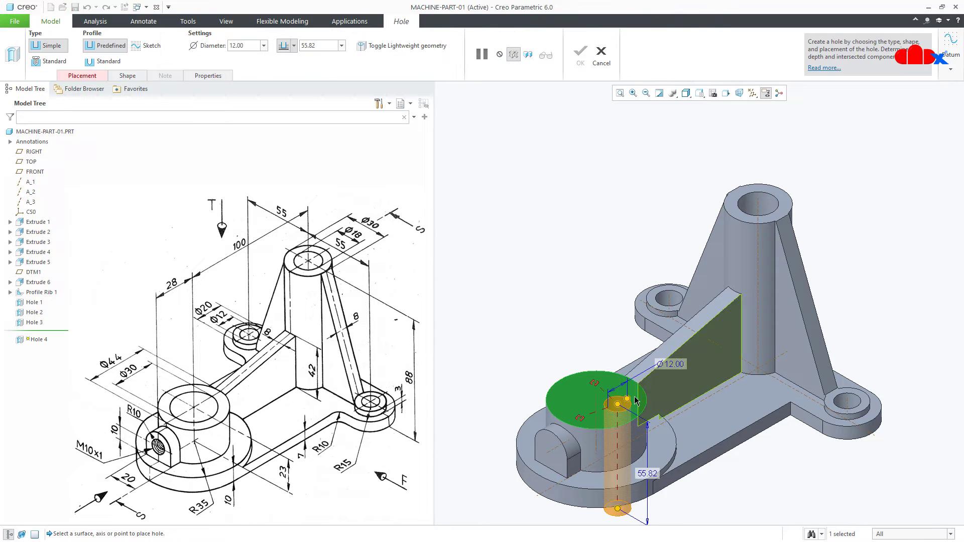
ctrl+click(598, 413)
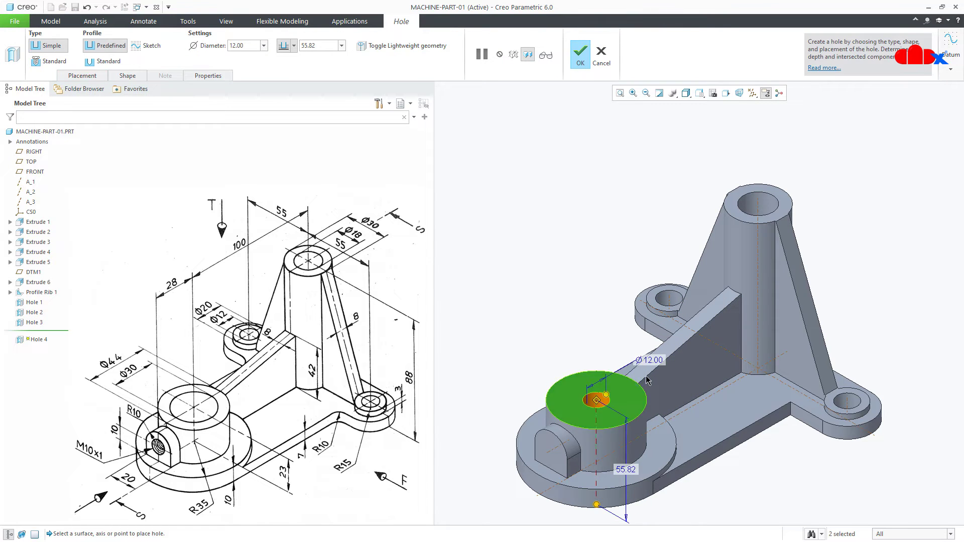
- Set the hub's hole to diameter 30 with Through All depth and complete it
double_click(652, 359)
text(30)
key(Return)
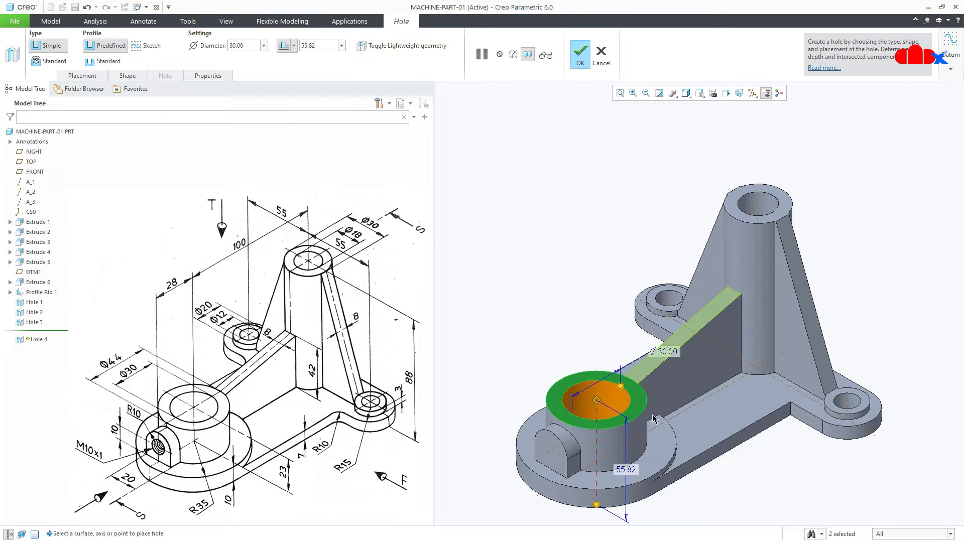
right_click(597, 505)
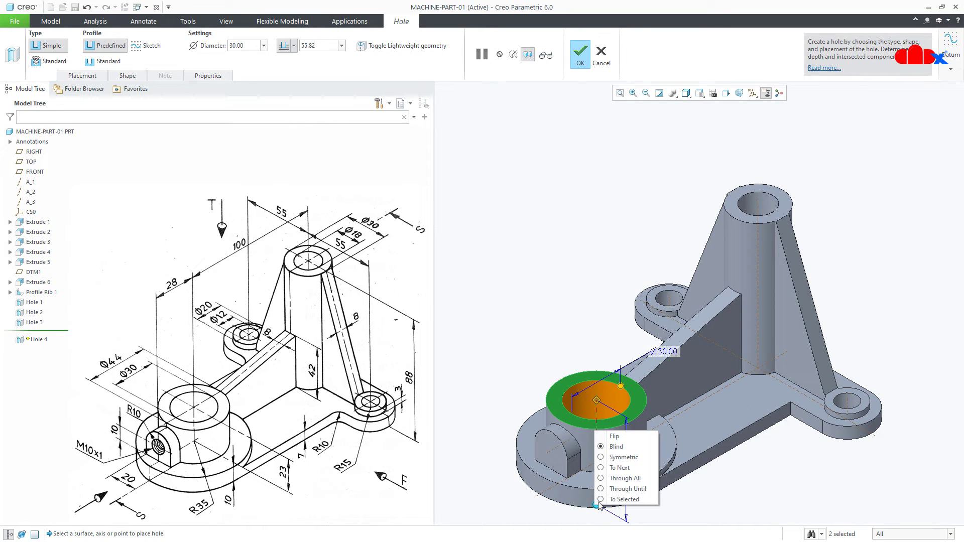
click(613, 479)
middle_click(723, 475)
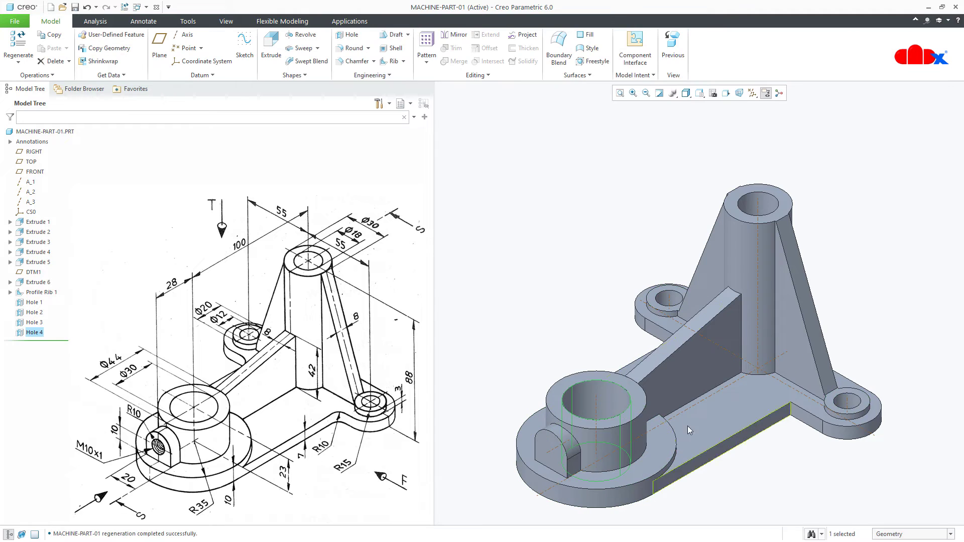
- Edit the definition of the arched side boss extrusion, Extrude 6, and open its section sketch
scroll(678, 442, down, 2)
click(658, 459)
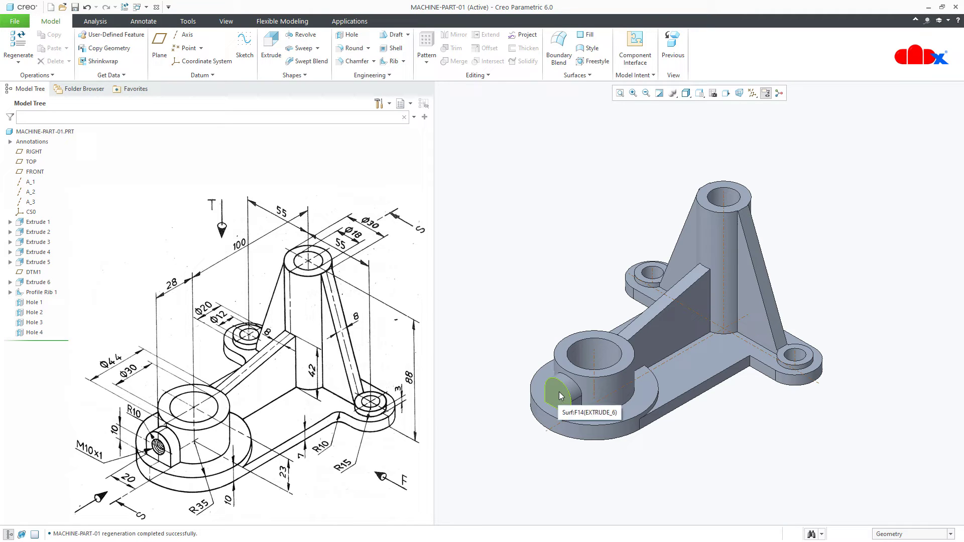
click(37, 282)
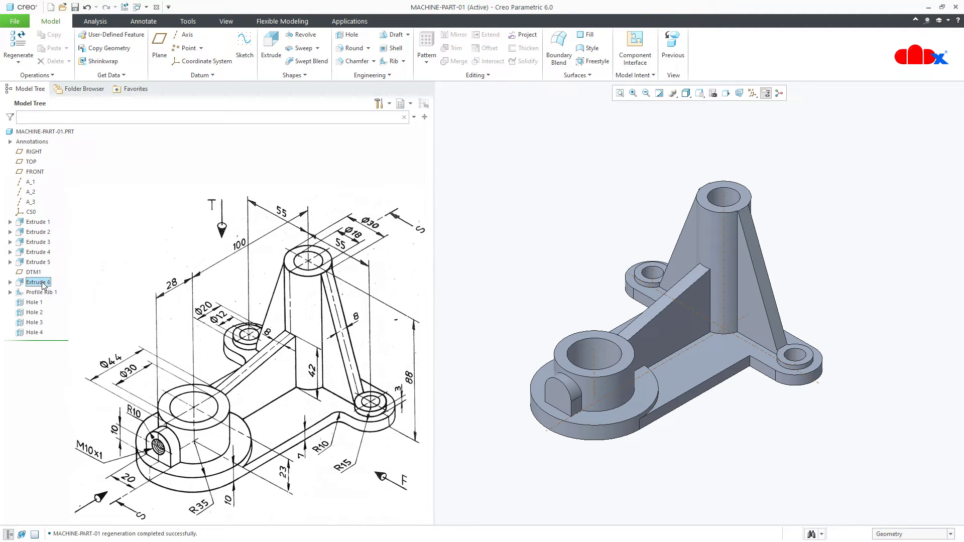
click(60, 230)
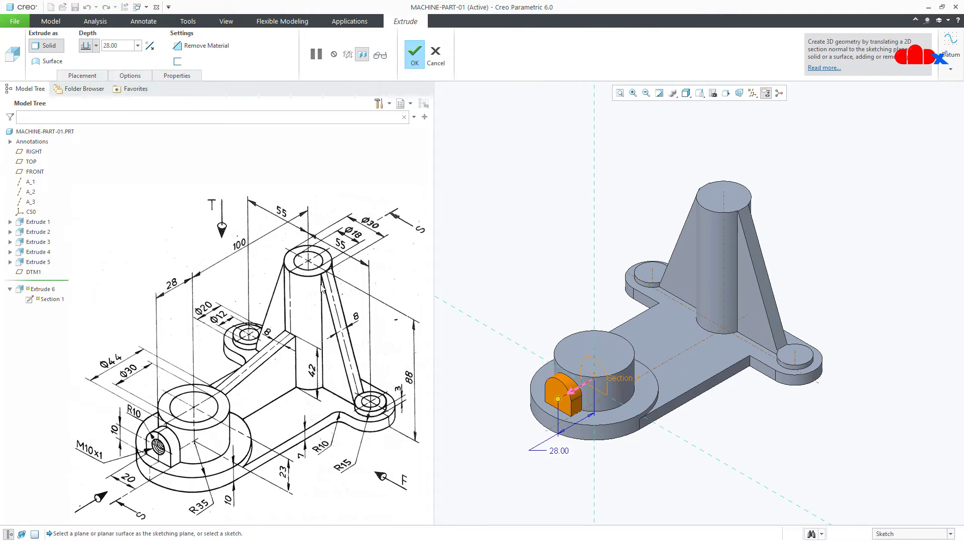
right_click(480, 258)
click(472, 248)
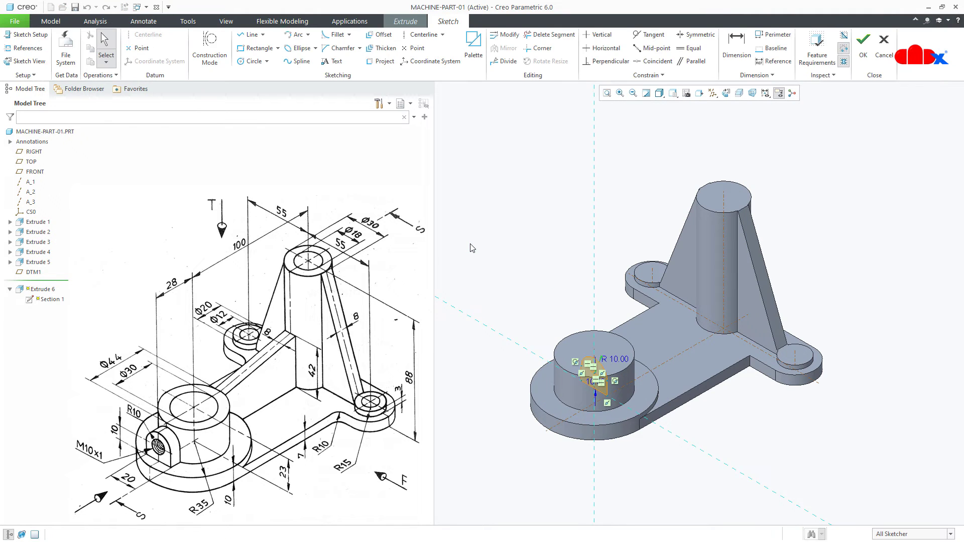
- Add a datum point at the center of the arch's arc, accept the sketch and complete the redefined extrusion
click(143, 51)
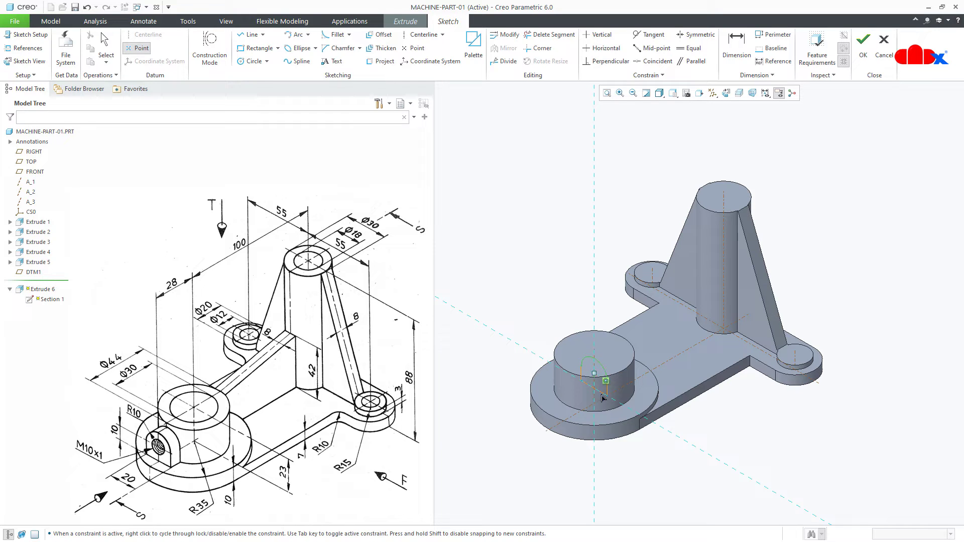
middle_click(638, 474)
right_click(637, 474)
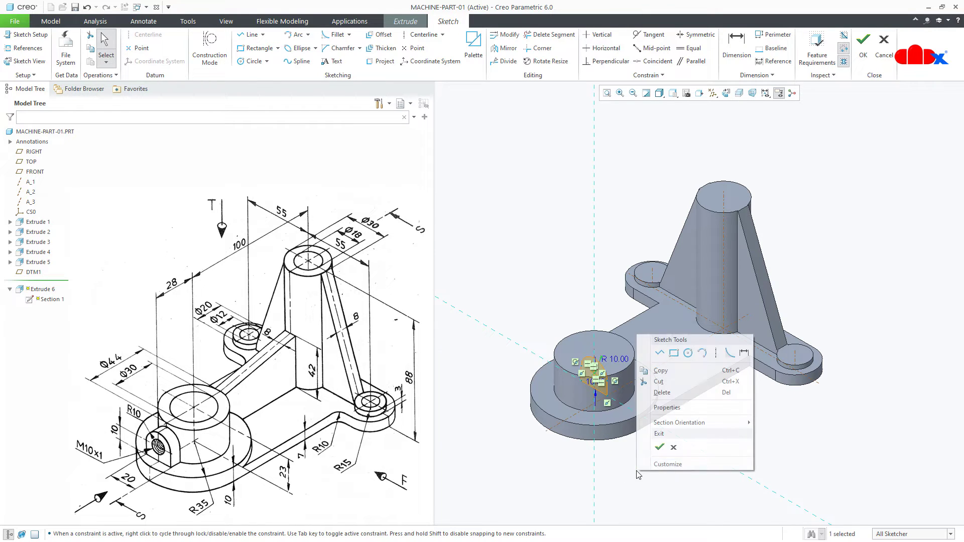
click(659, 447)
middle_click(658, 450)
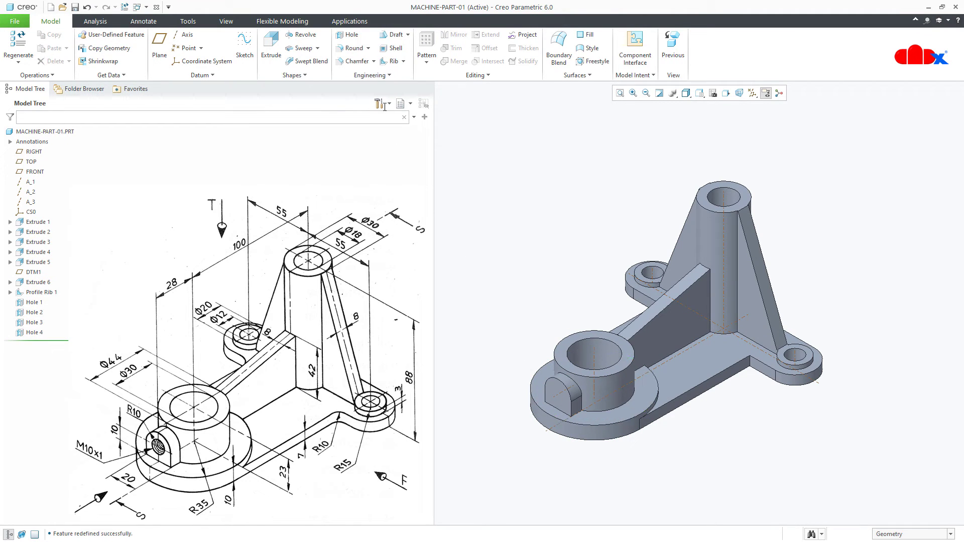
- Start a standard ISO tapped hole with screw size M10x1
click(351, 35)
click(62, 62)
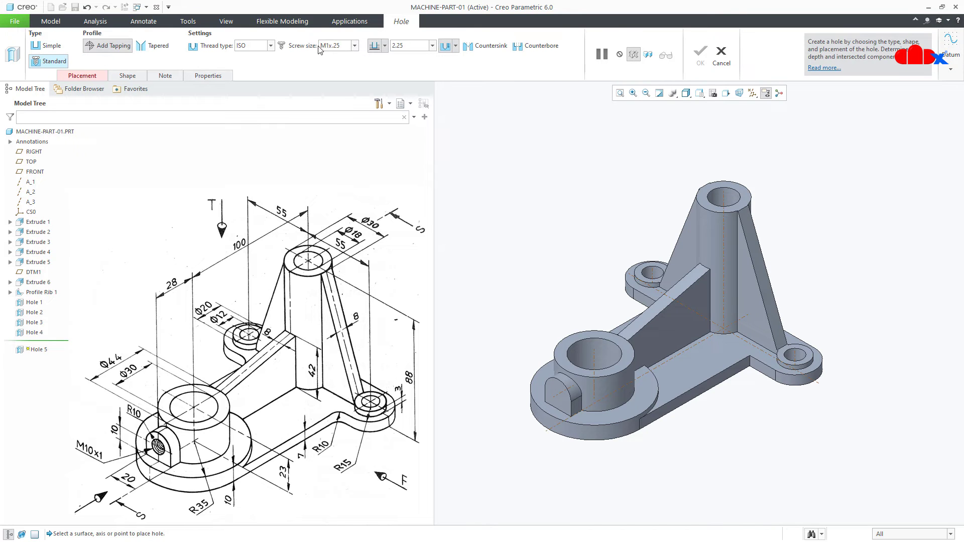
click(354, 46)
scroll(343, 143, down, 7)
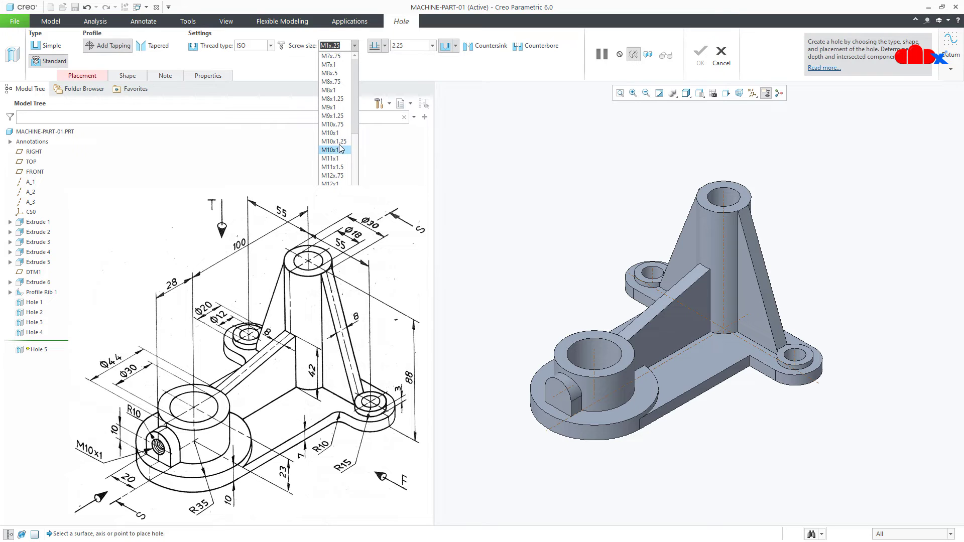
click(338, 133)
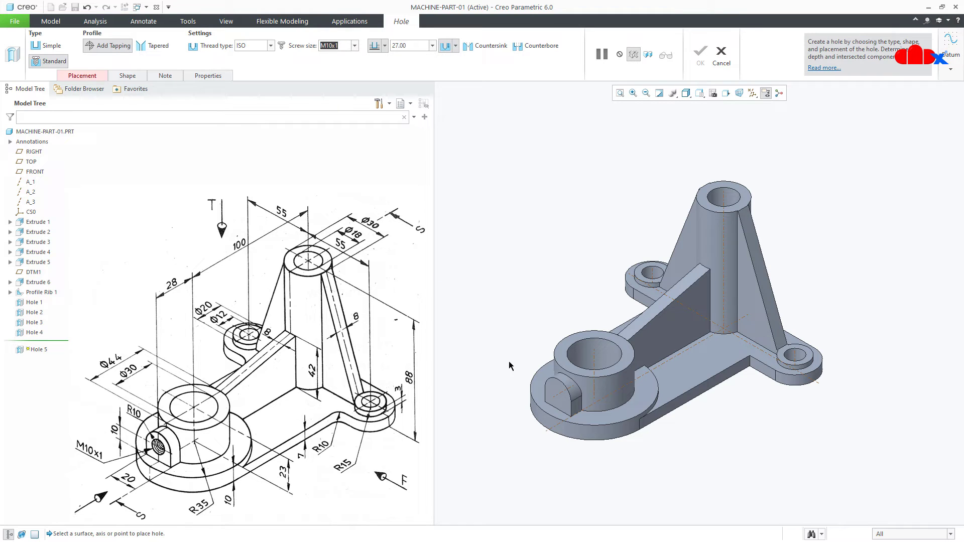
- Place the tapped hole on the arched side boss's front face, at the datum point in the arc's center
click(559, 397)
scroll(562, 394, up, 5)
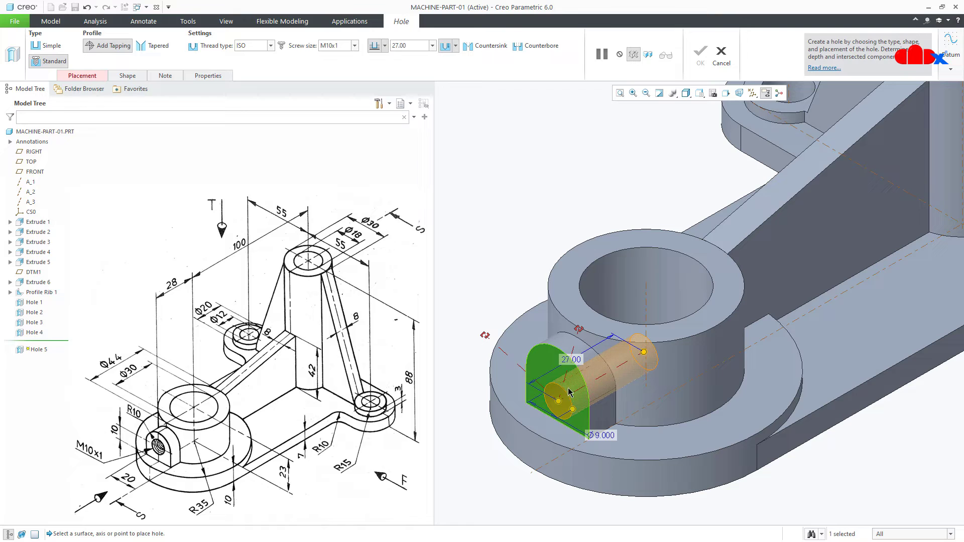
ctrl+click(569, 383)
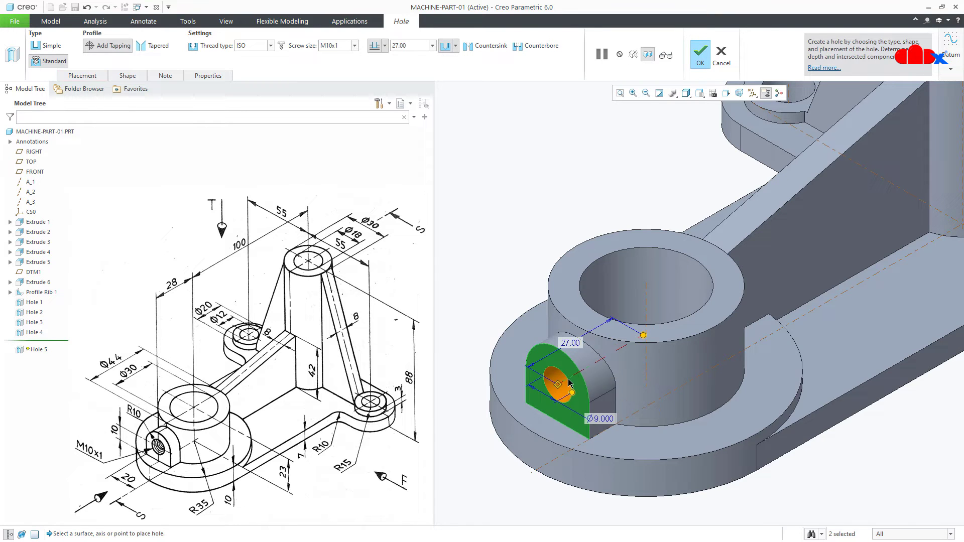
- Set the tapped hole's depth to Through All and complete the hole
right_click(643, 335)
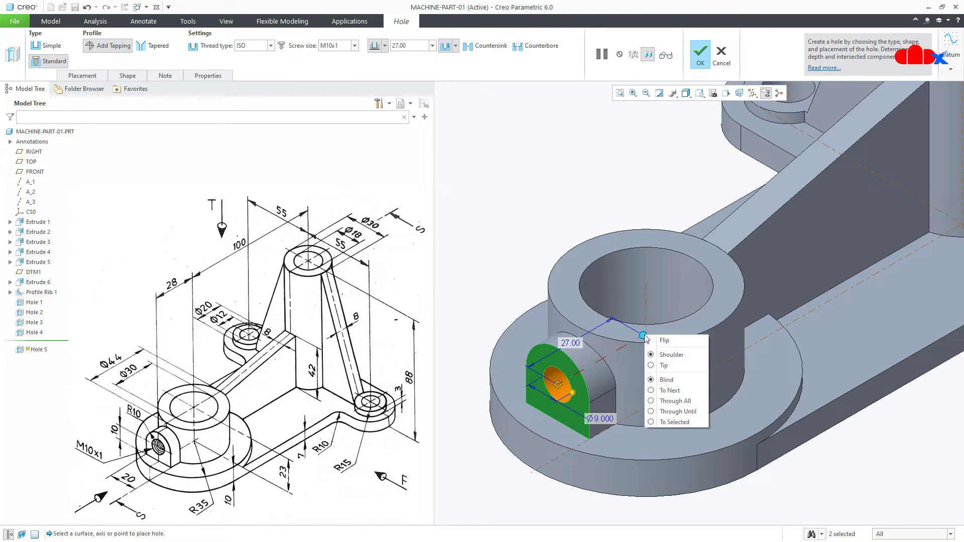
click(673, 401)
scroll(598, 386, down, 3)
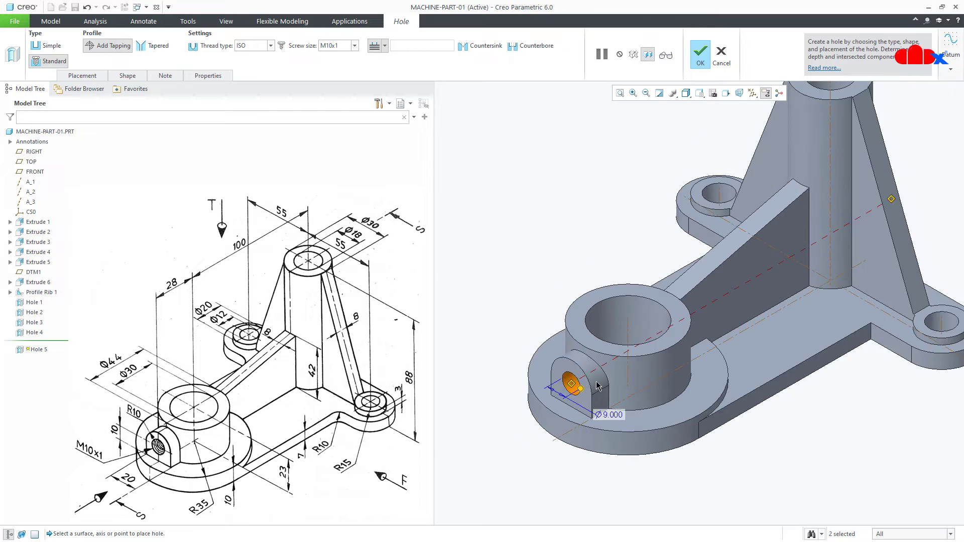
scroll(597, 385, down, 2)
middle_drag(600, 389, 633, 398)
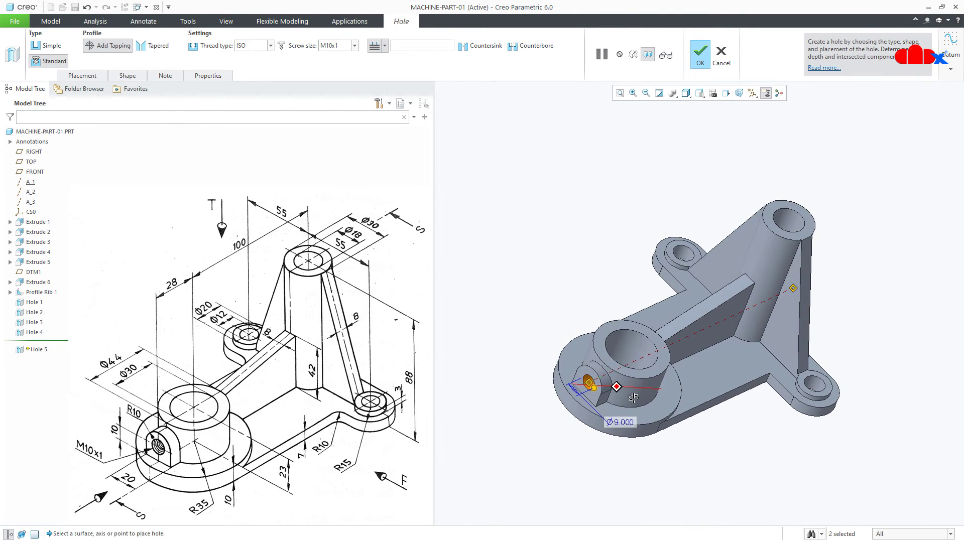
middle_click(676, 451)
middle_drag(678, 456, 678, 473)
click(679, 473)
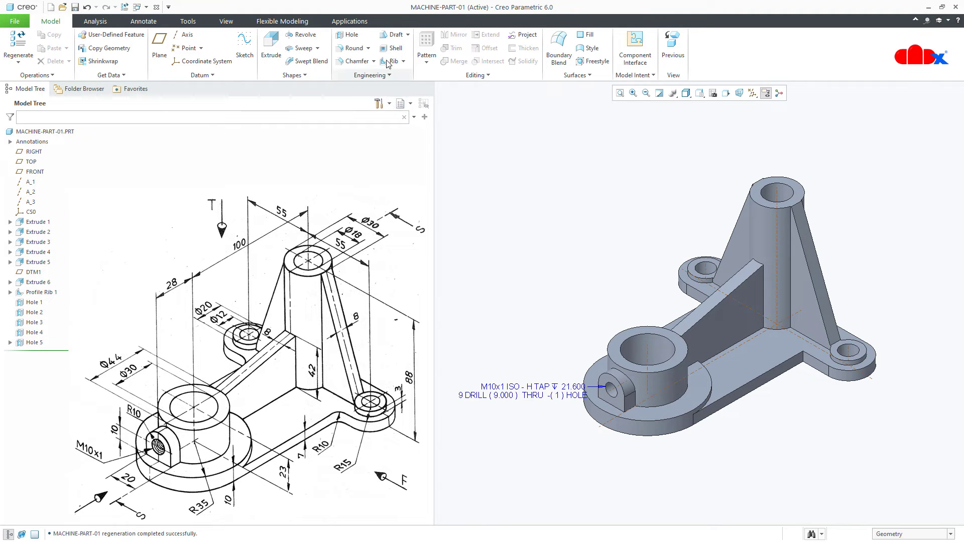
- Round the two inner corner edges of the base plate, beside the small bosses' arms, with a radius of 10
click(351, 48)
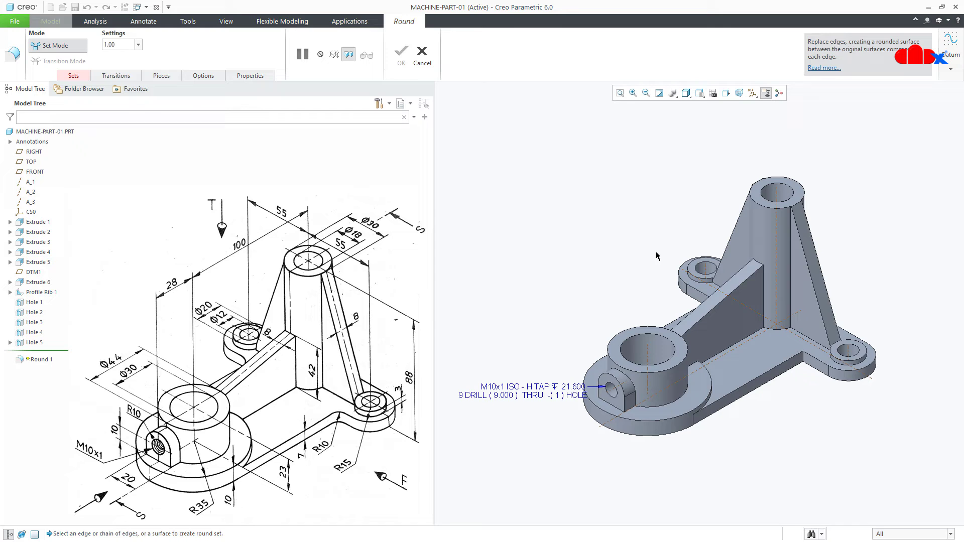
click(802, 354)
middle_drag(802, 354, 712, 317)
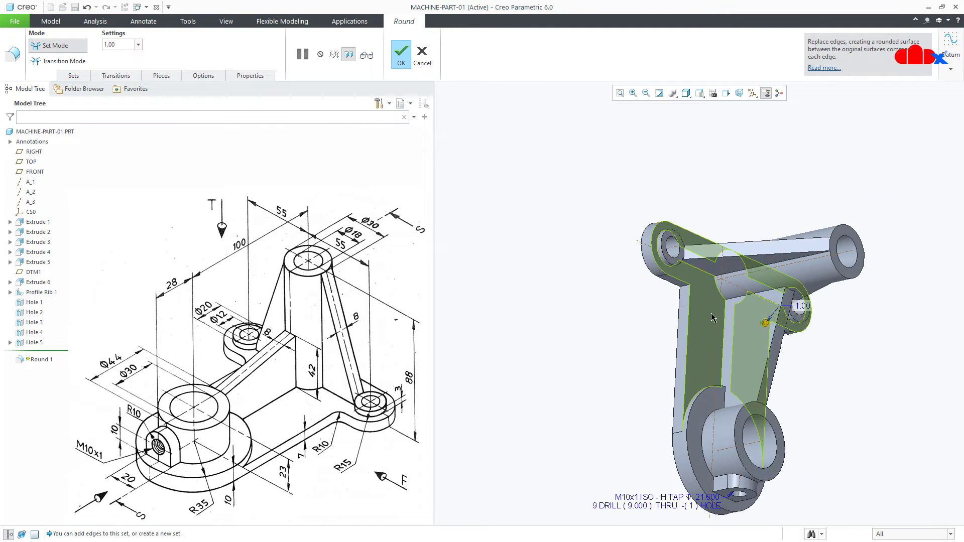
scroll(712, 318, up, 3)
ctrl+click(650, 263)
middle_drag(651, 264, 905, 331)
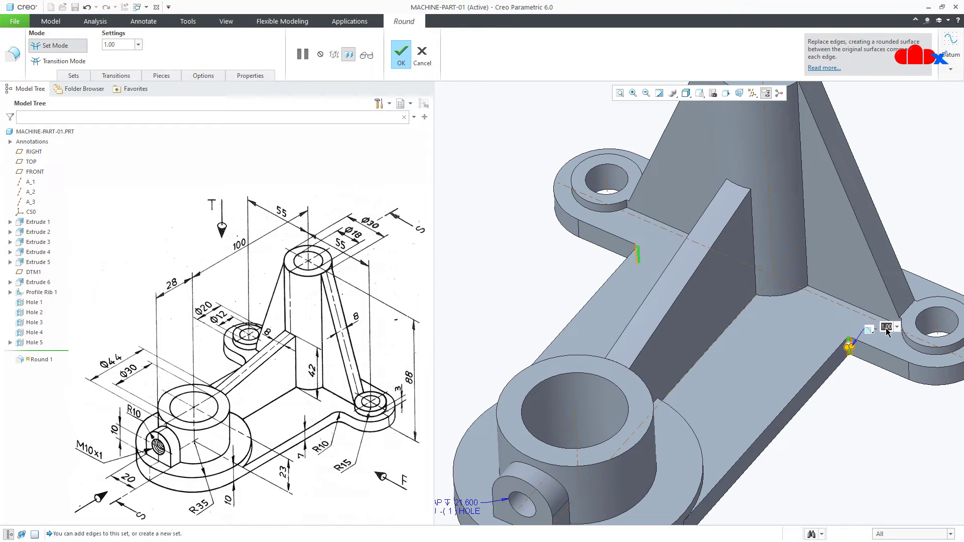
text(0)
key(Return)
middle_click(881, 448)
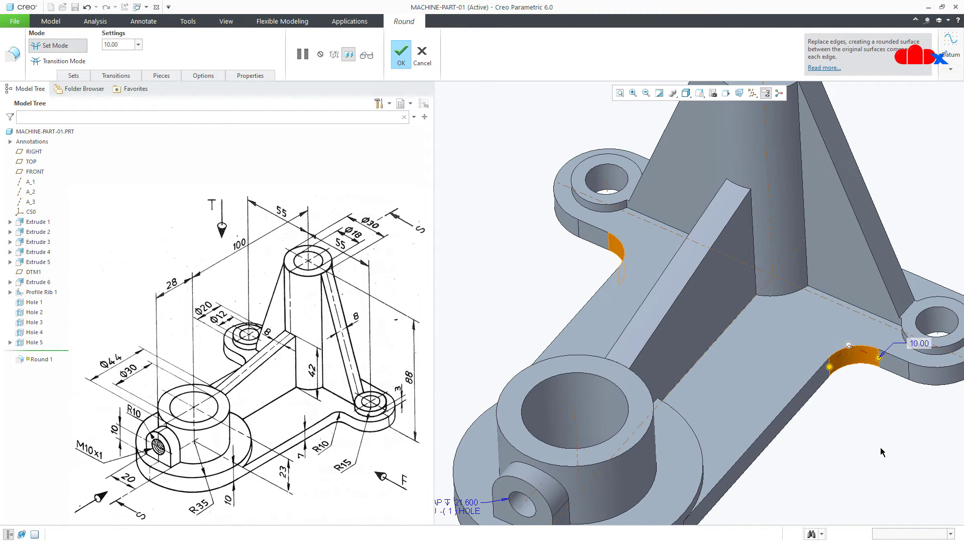
key(ctrl+d)
click(880, 449)
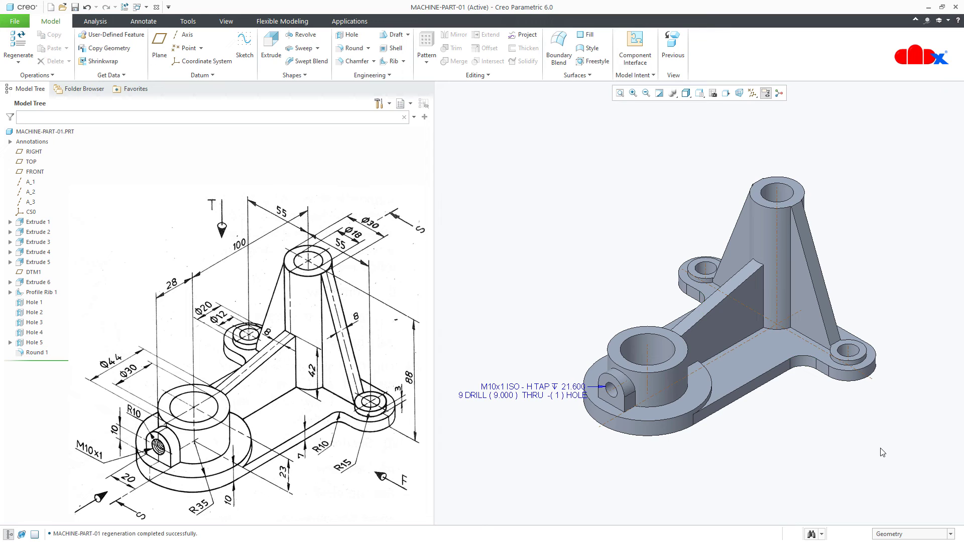
- Turn off the axis display and show the base plate's 100 length dimension as an annotation
click(752, 93)
click(759, 116)
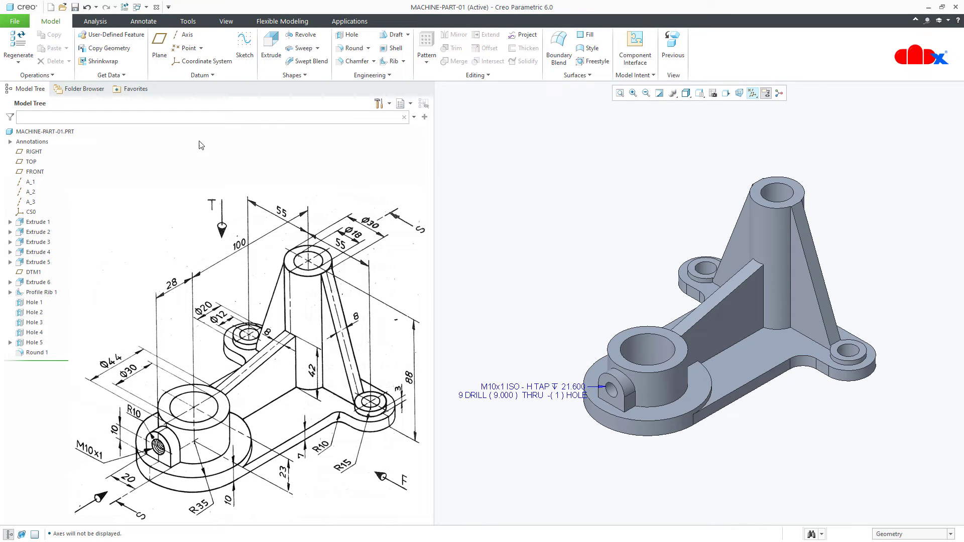
click(143, 21)
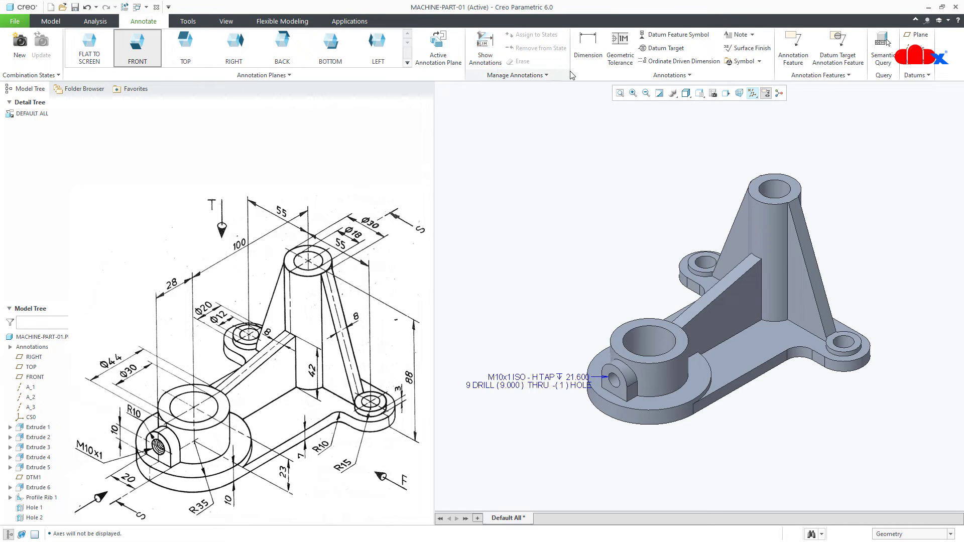
click(485, 56)
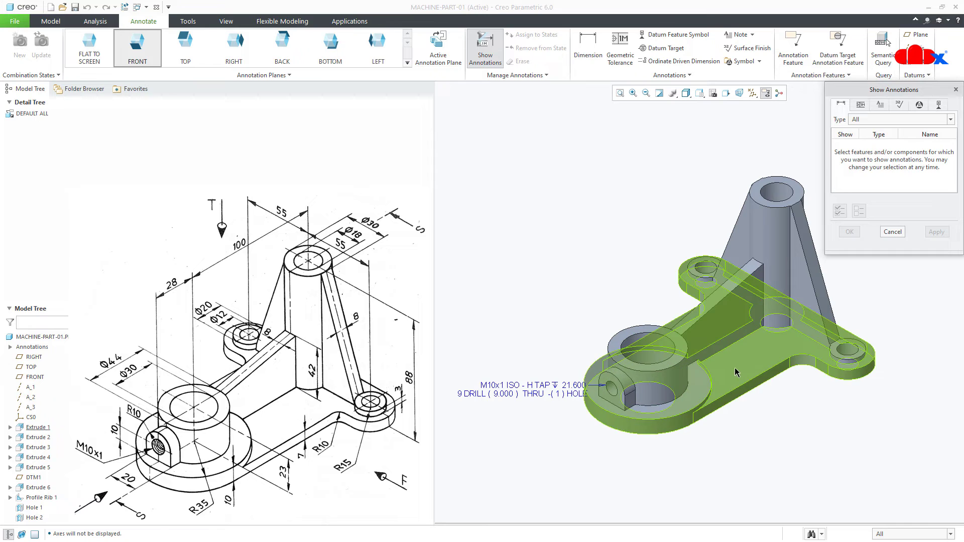
click(745, 379)
click(800, 470)
click(936, 232)
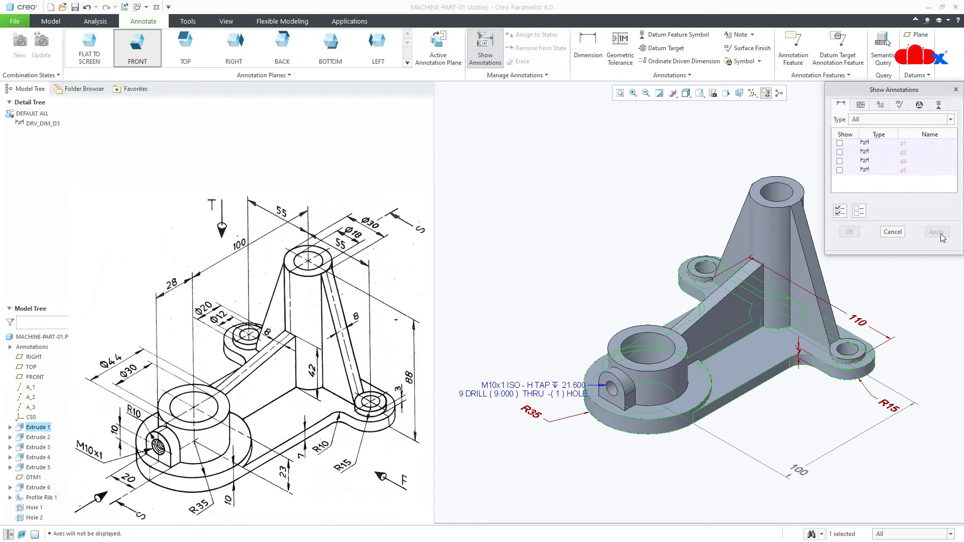
click(892, 232)
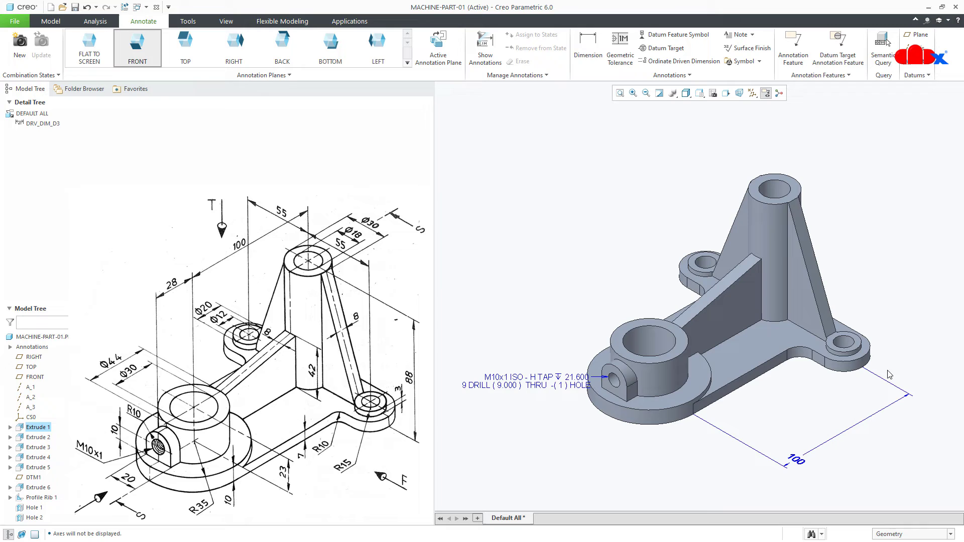
- Move the base plate's 100 dimension text to the middle of its dimension line
click(797, 459)
drag(797, 458, 846, 430)
key(Escape)
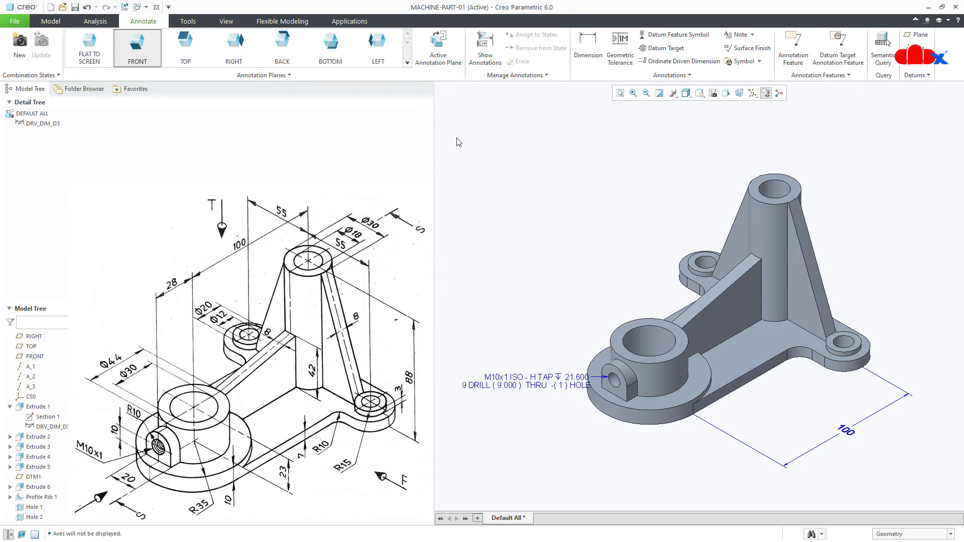
- Add a driven dimension to the outer top edge of the tall column on the FRONT annotation plane
click(588, 44)
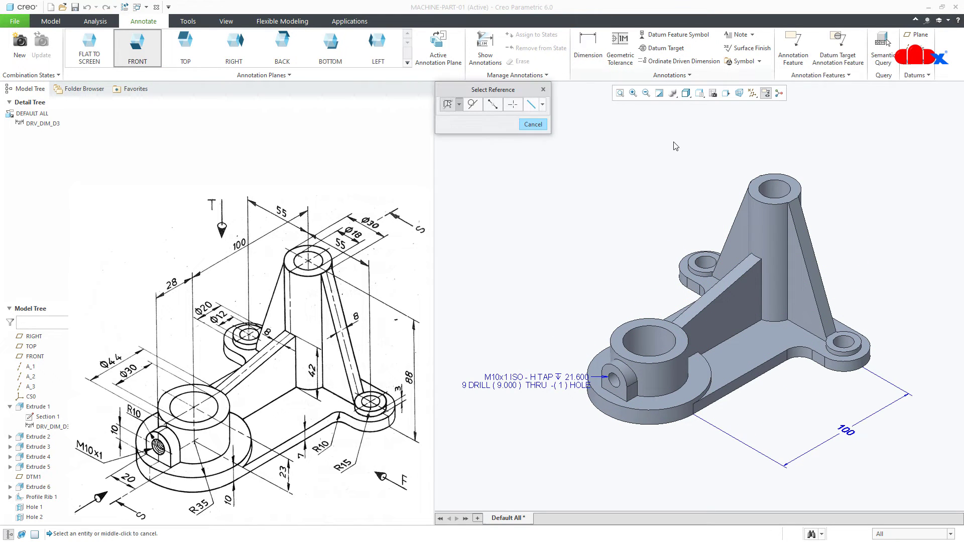
click(796, 176)
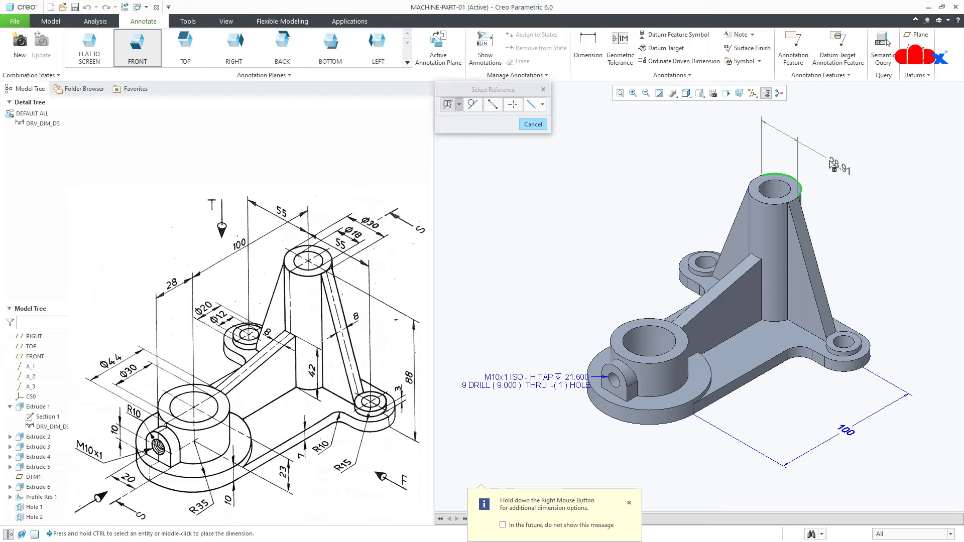
middle_click(831, 161)
click(842, 190)
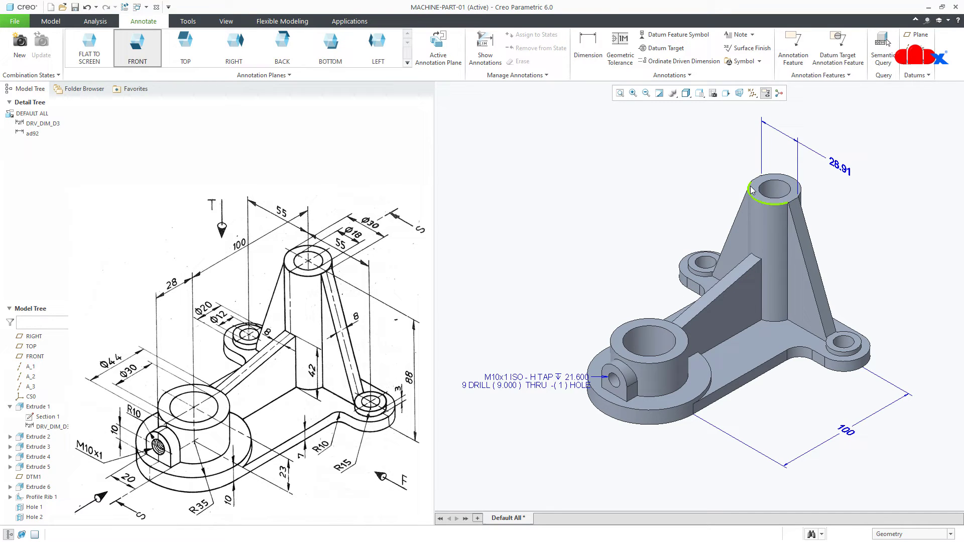
- Make TOP the active annotation plane and add a diameter dimension to the tall column's outer top edge
click(191, 52)
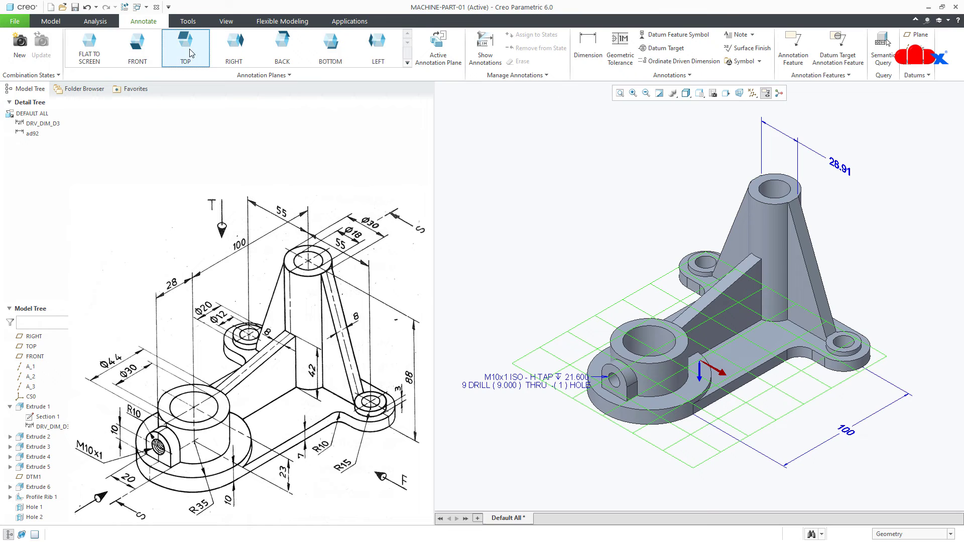
click(588, 46)
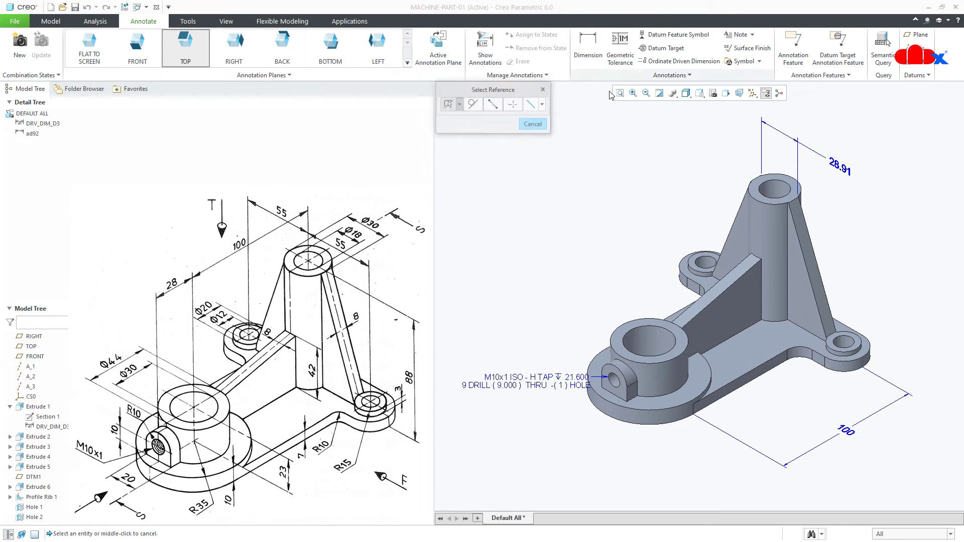
click(756, 200)
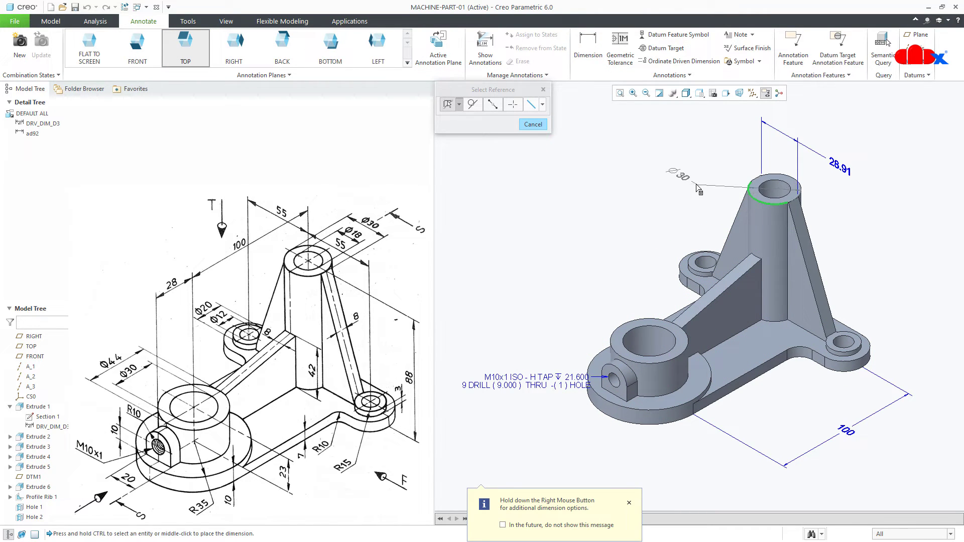
middle_click(694, 191)
middle_click(685, 200)
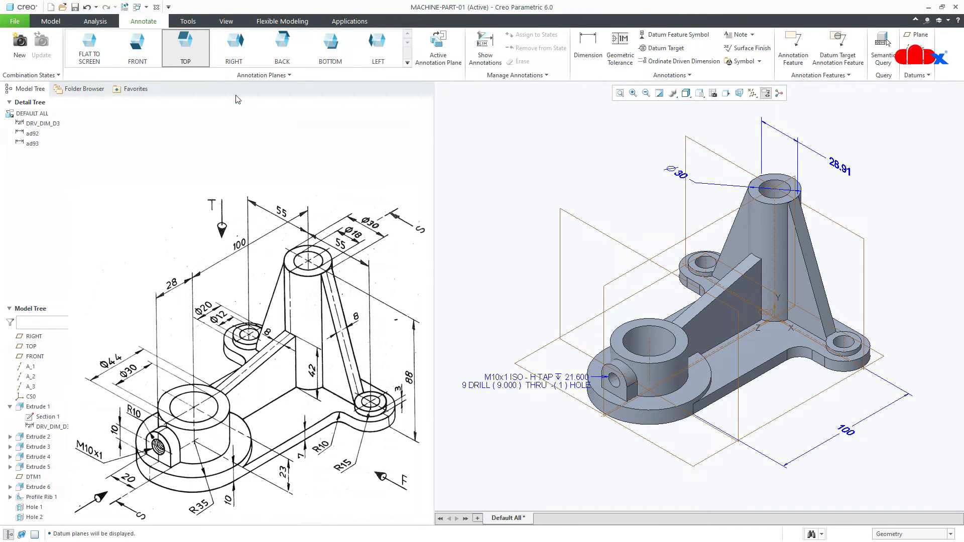
- On the RIGHT annotation plane, dimension the distance between the large hub and the tall column, and hide the datum planes
click(236, 60)
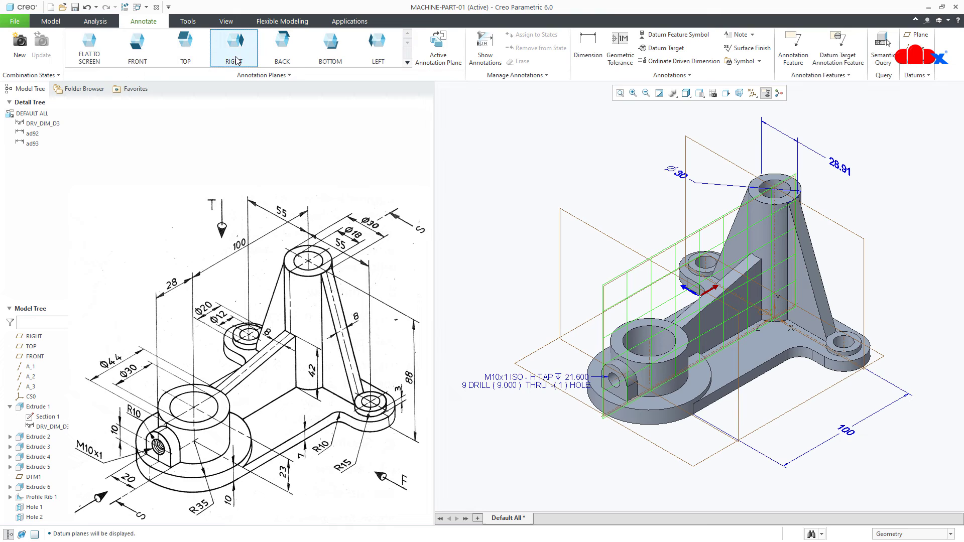
click(588, 47)
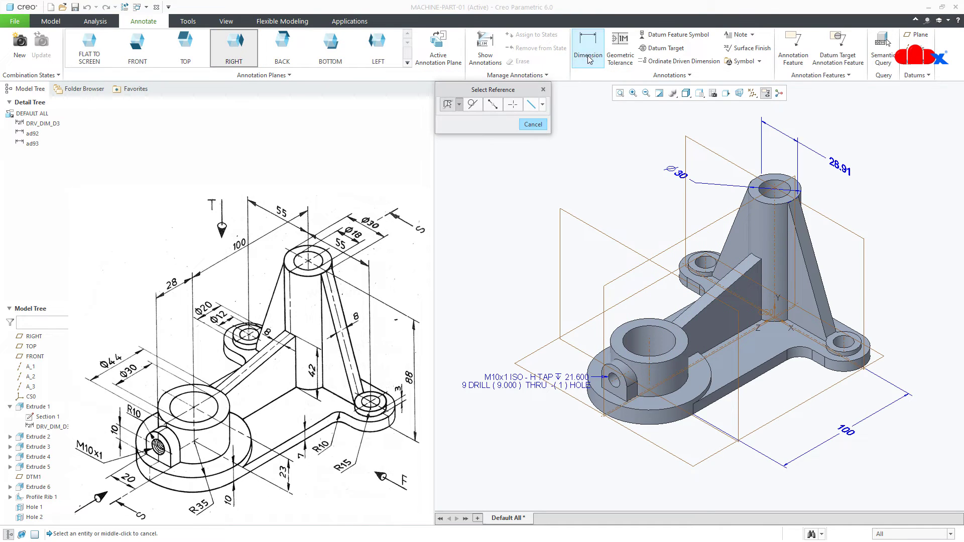
click(651, 352)
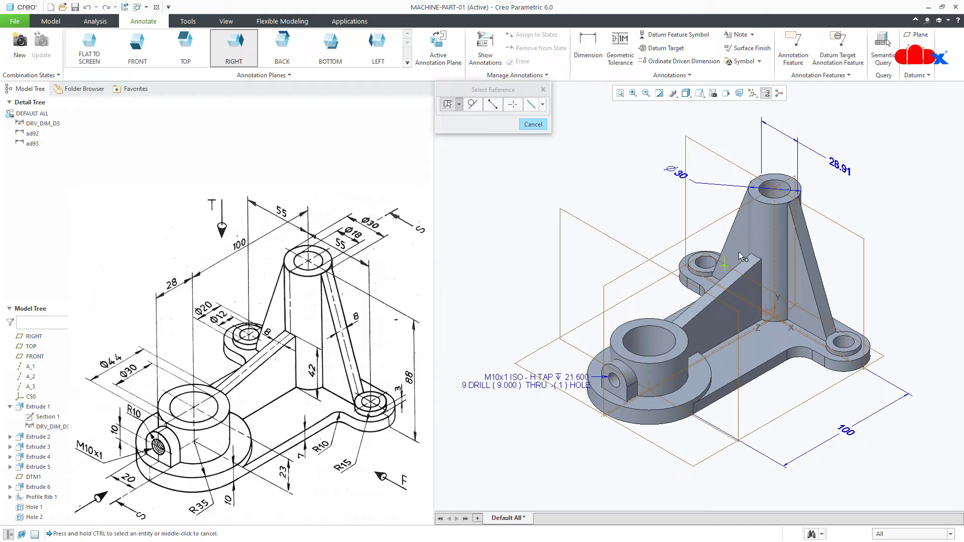
click(777, 196)
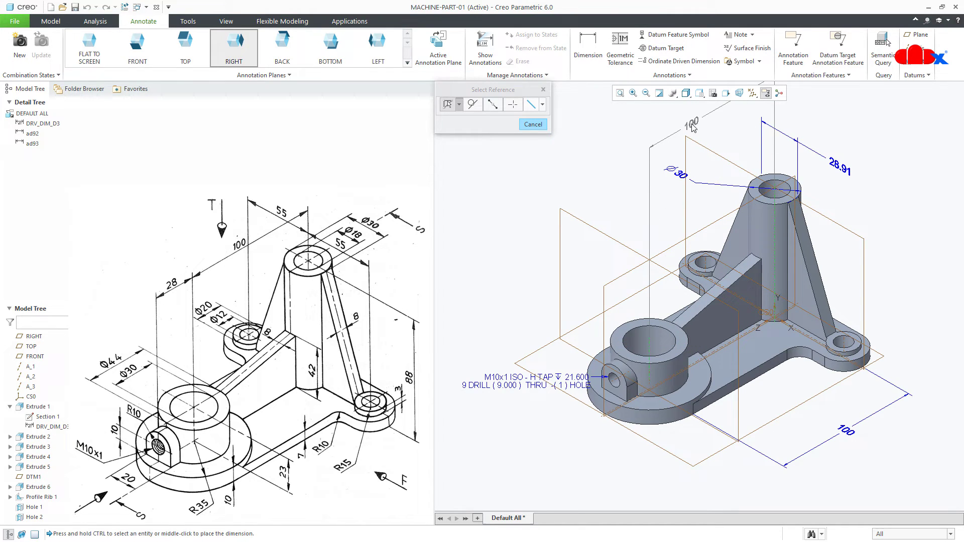
middle_click(692, 126)
key(ctrl+alt+p)
scroll(782, 435, up, 2)
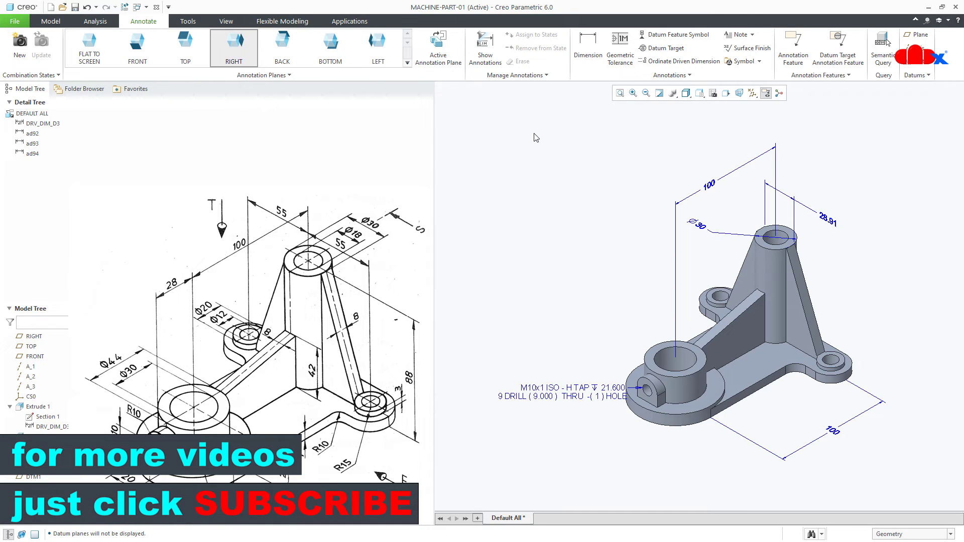
- Show the driving diameter 30 dimension of the tall column as a model annotation on the part
click(485, 46)
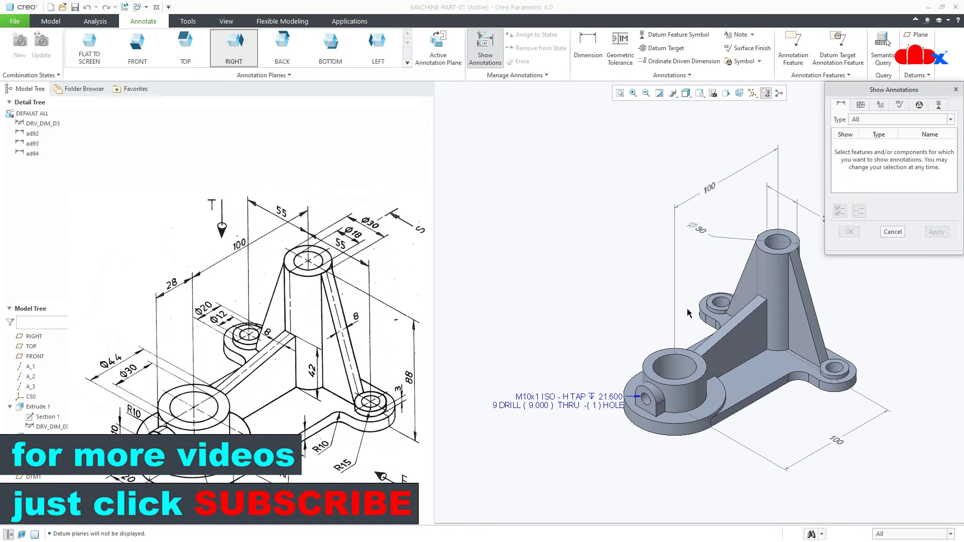
click(793, 329)
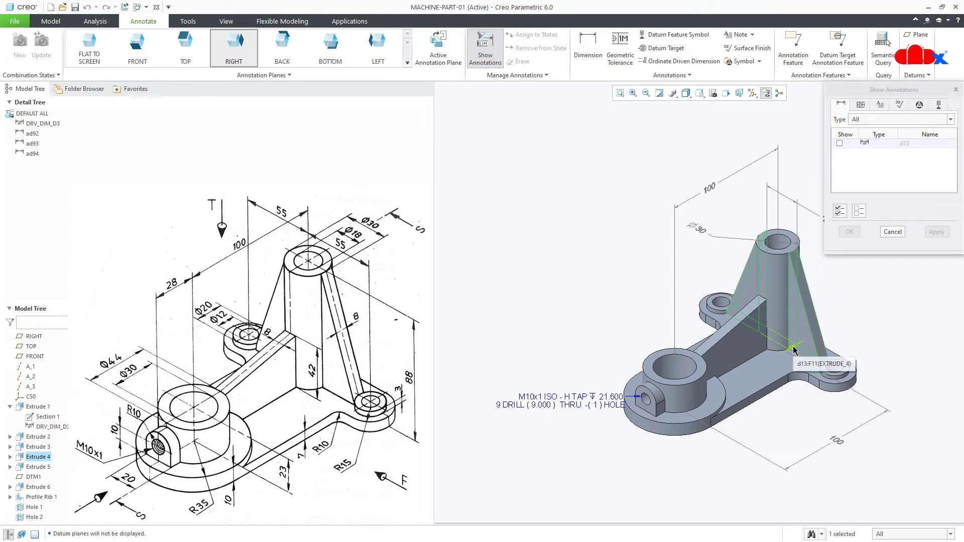
click(766, 282)
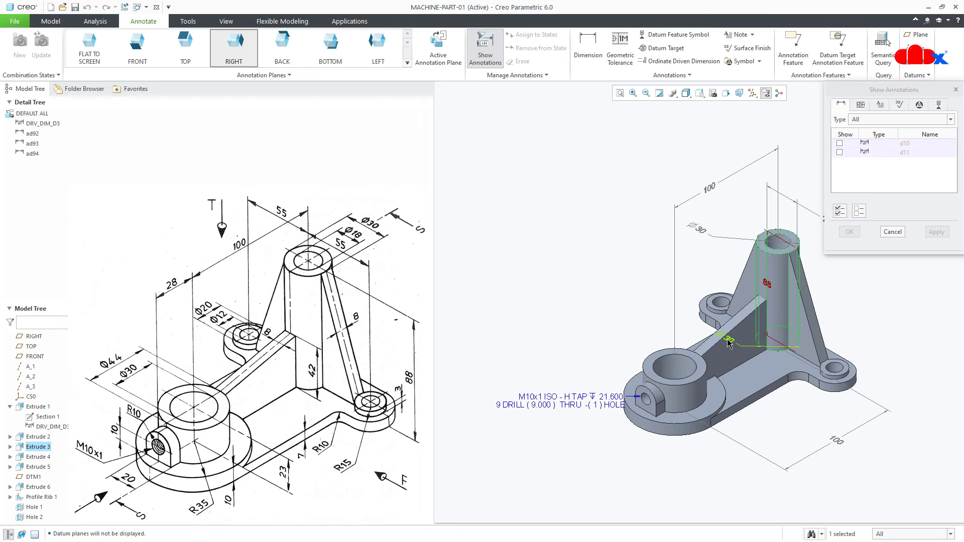
click(935, 233)
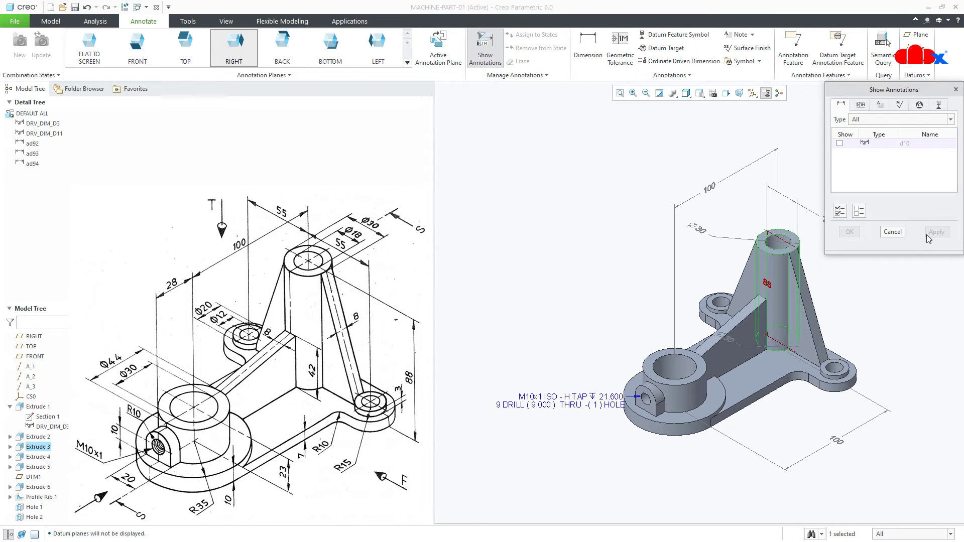
click(892, 235)
- Move the tall column's lower diameter 30 dimension text out beyond the base plate, beside the base plate's 100 dimension
middle_drag(827, 330, 804, 401)
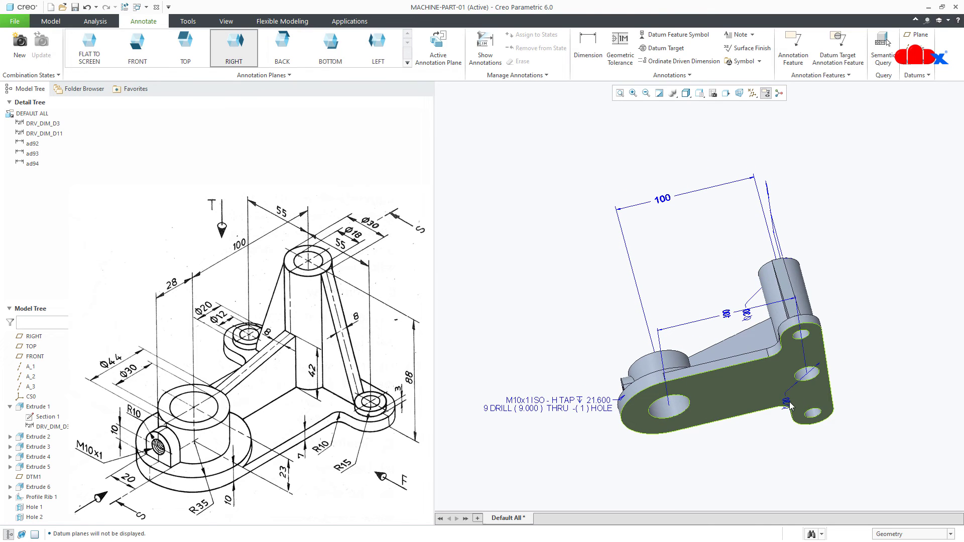
click(787, 402)
drag(787, 403, 865, 370)
middle_drag(865, 370, 834, 403)
click(885, 353)
click(853, 336)
mouse_move(853, 336)
mouse_down()
mouse_move(871, 379)
mouse_move(846, 423)
mouse_up()
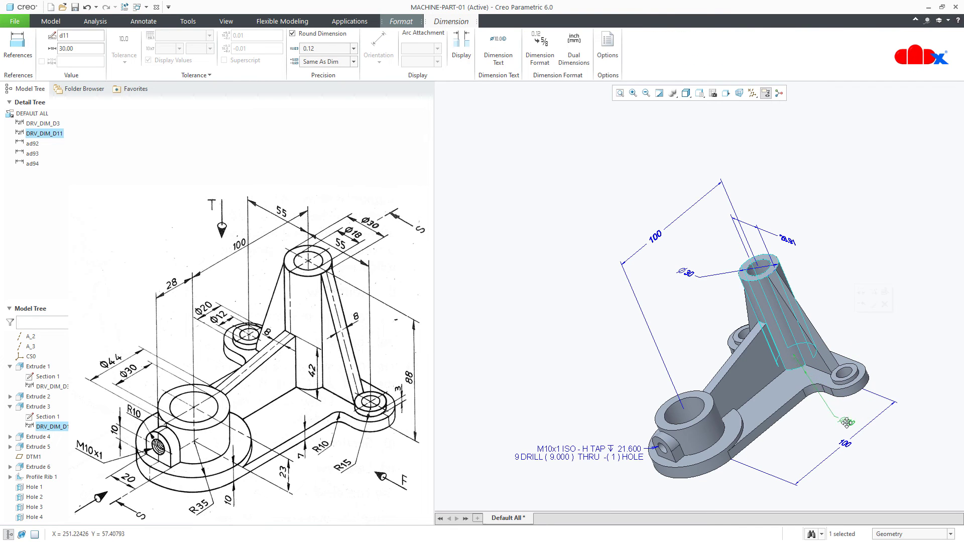
click(876, 416)
mouse_move(876, 416)
middle_down()
mouse_move(861, 440)
mouse_move(877, 447)
middle_up()
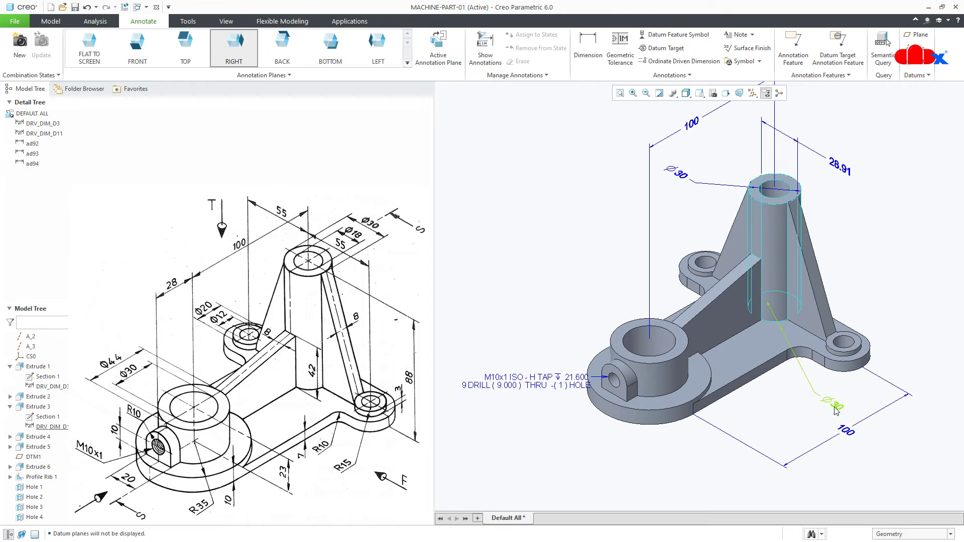
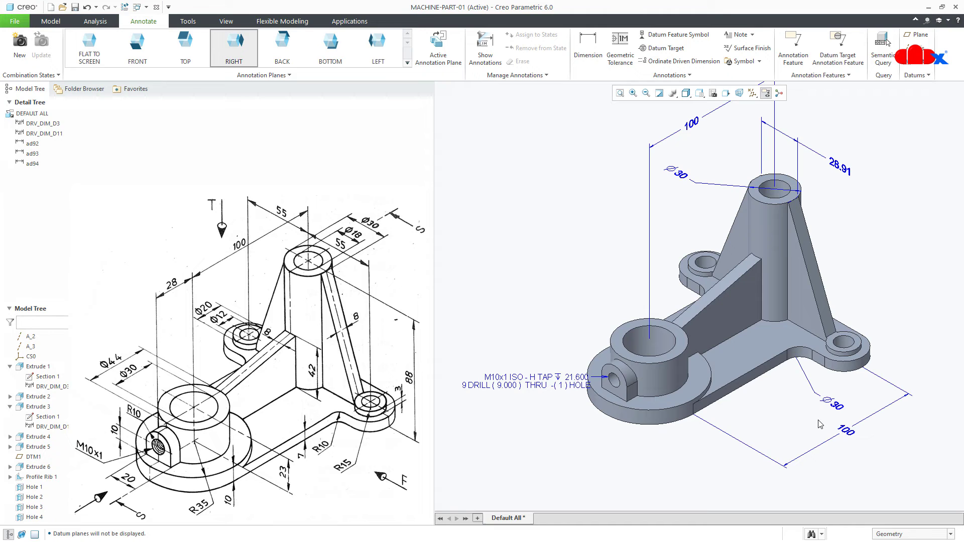
- Create a new drawing of machine-part-01.prt from the b_11x17cadx template and maximize its window
click(50, 22)
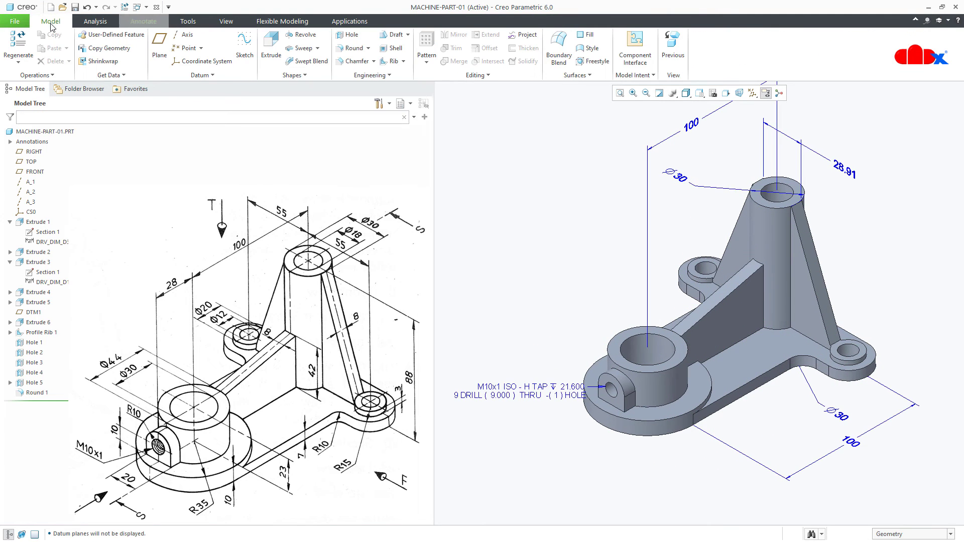
click(50, 7)
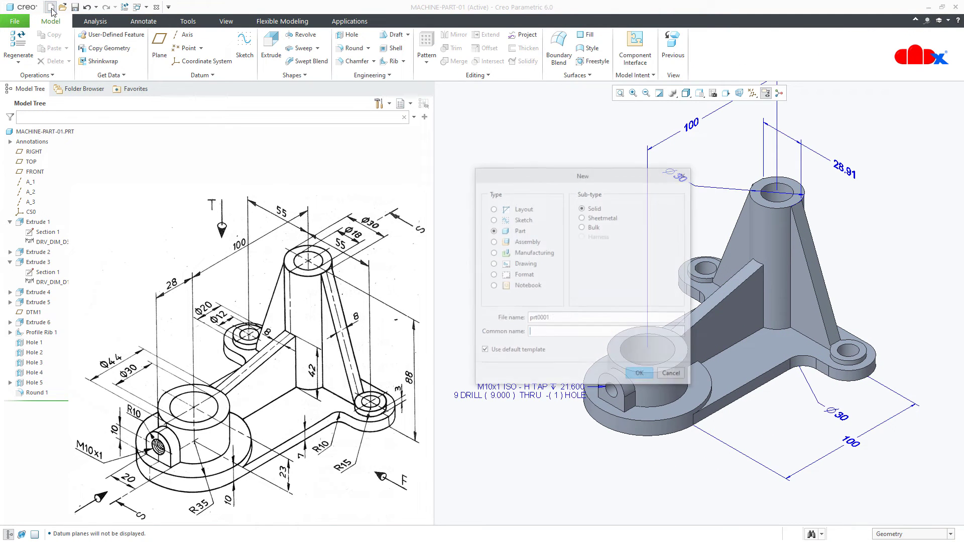
click(493, 264)
click(641, 392)
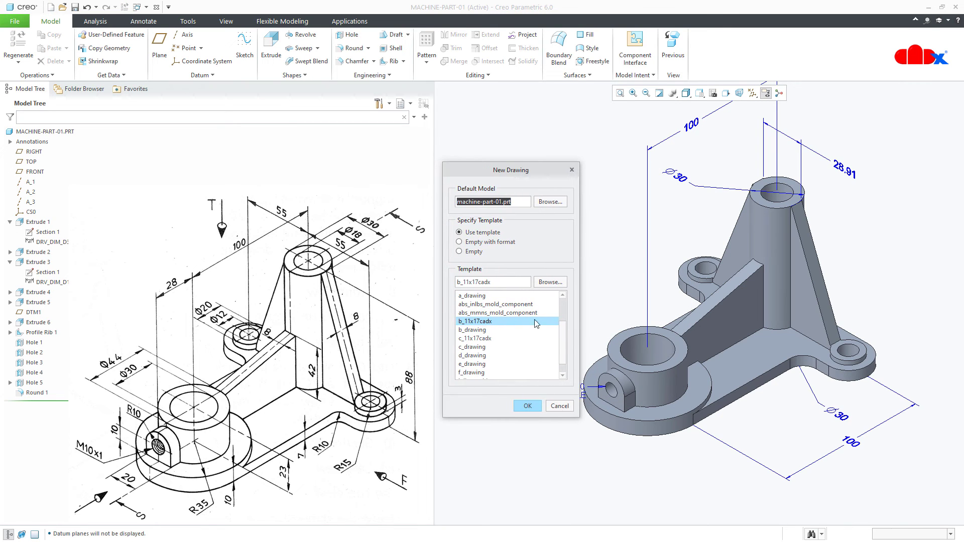
click(535, 407)
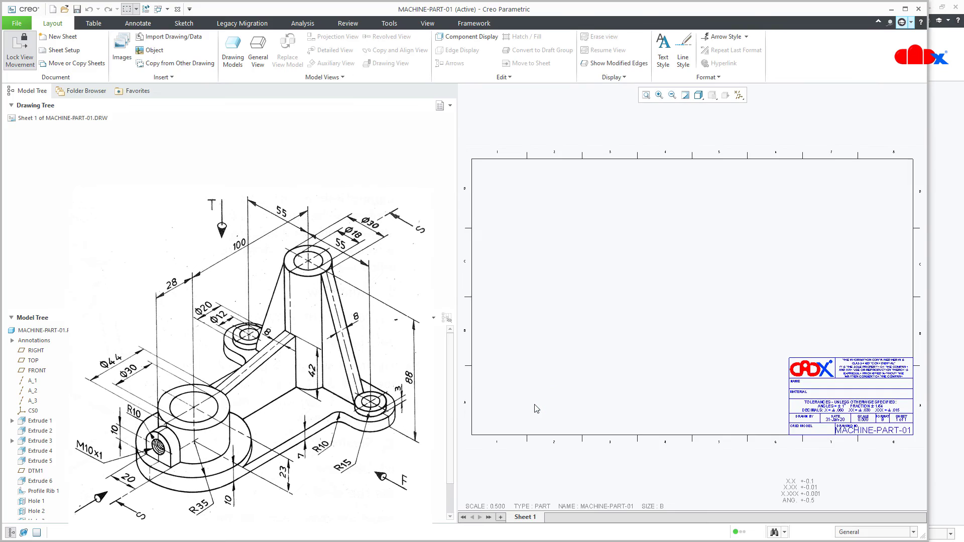
click(905, 9)
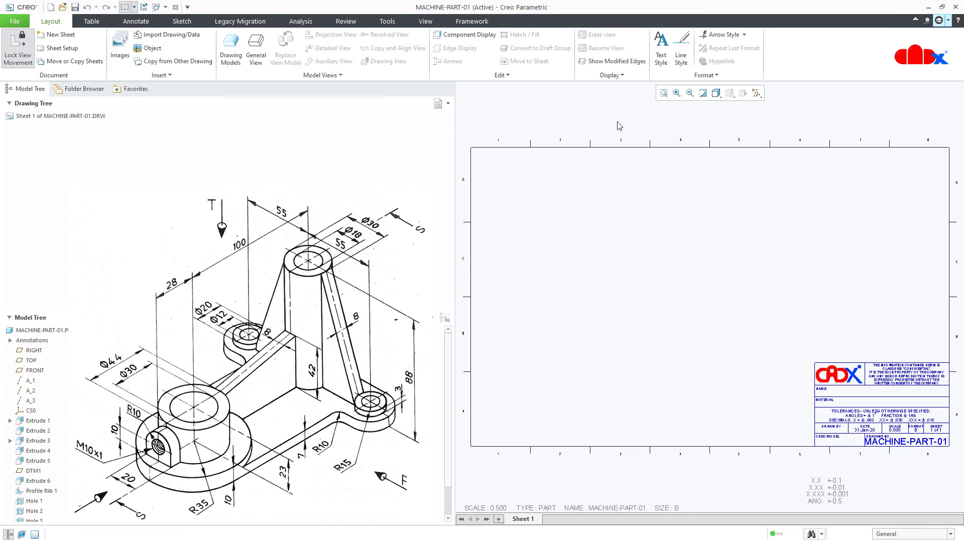
- Place a general view of the part with No Combined State on the sheet and set the drawing scale to 1
click(256, 47)
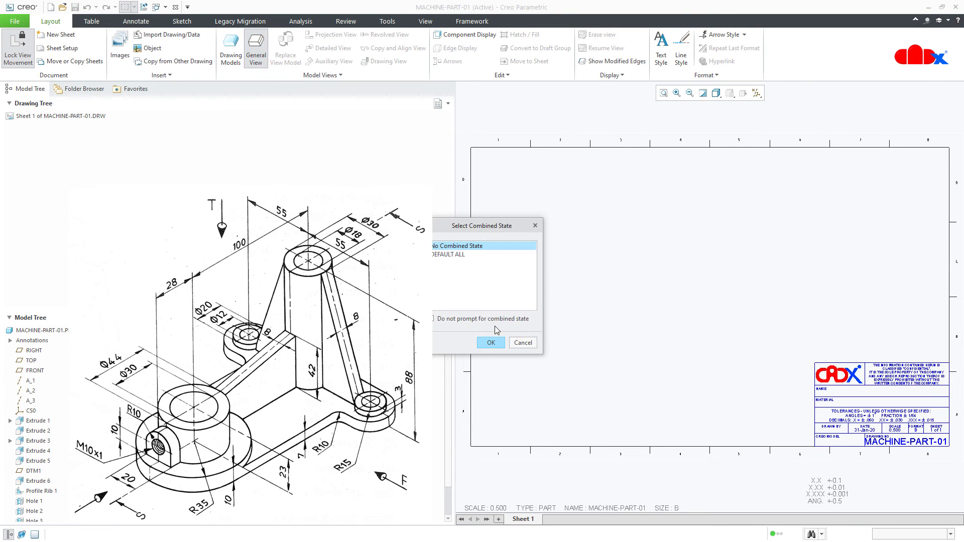
click(492, 343)
click(594, 330)
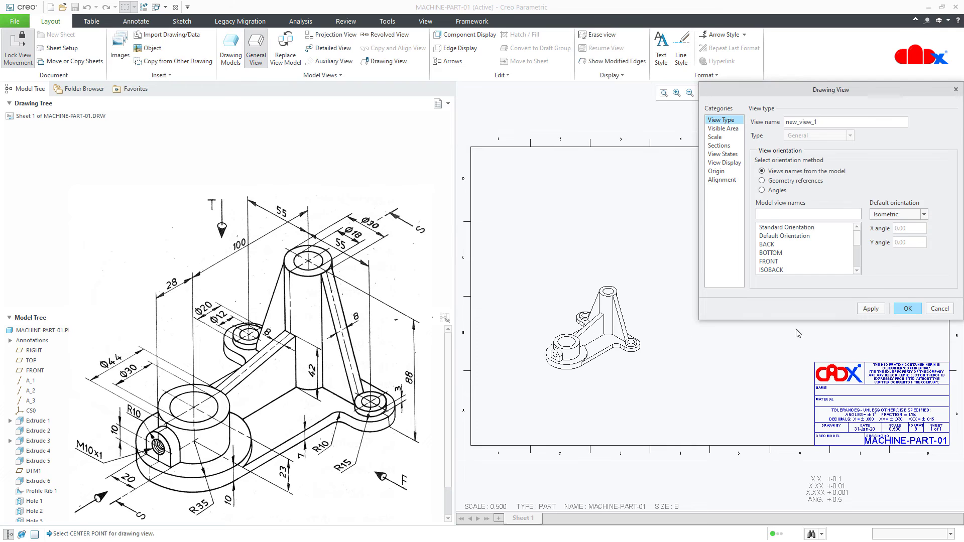
click(907, 309)
double_click(502, 508)
text(1)
key(Return)
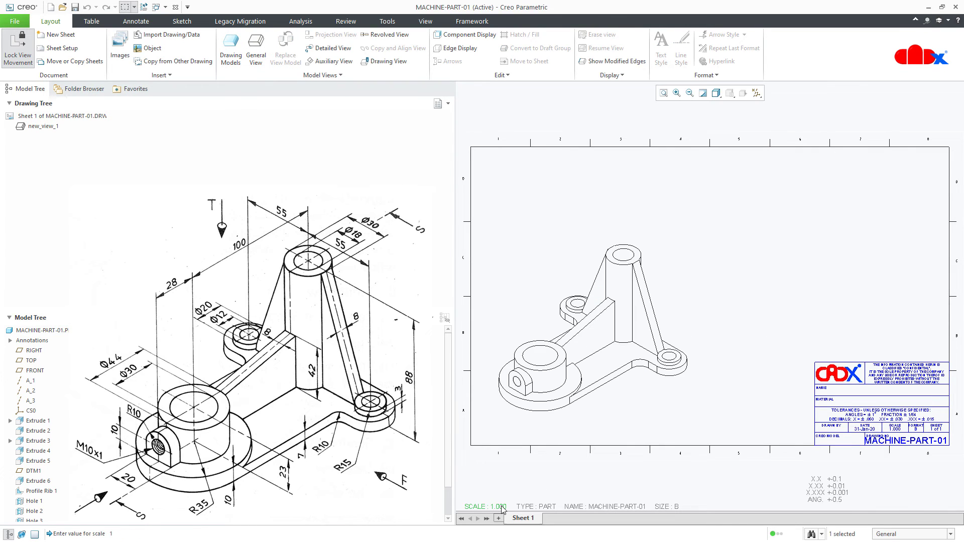
- Unlock view movement and move the isometric view up towards the middle of the sheet
click(633, 331)
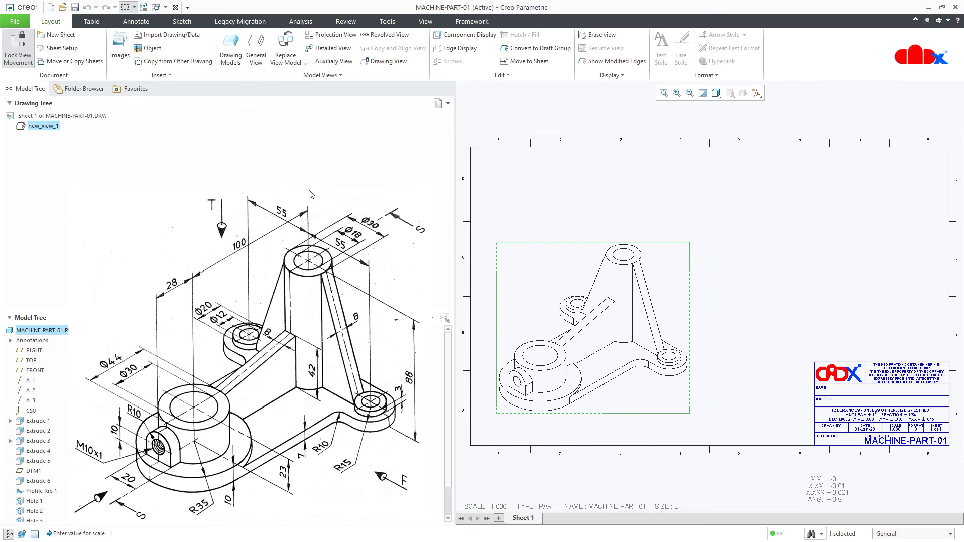
click(18, 48)
drag(588, 353, 633, 330)
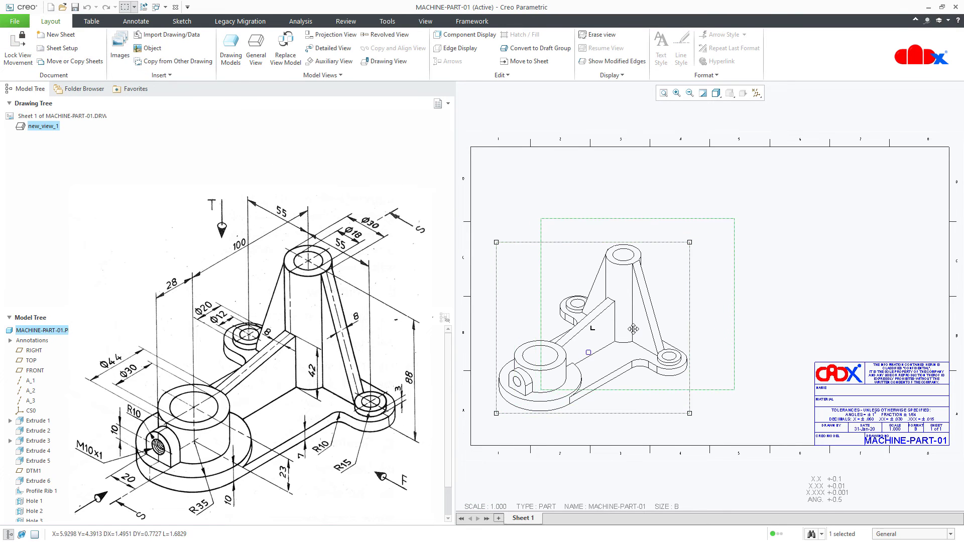
click(753, 341)
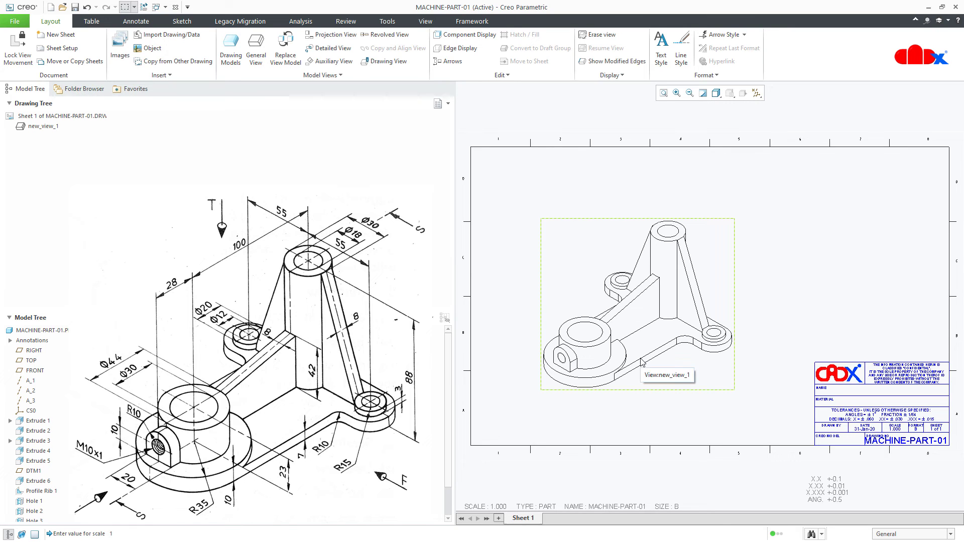
- Open the drawing's detail options and search for options with the keyword "3d"
click(14, 21)
mouse_move(20, 169)
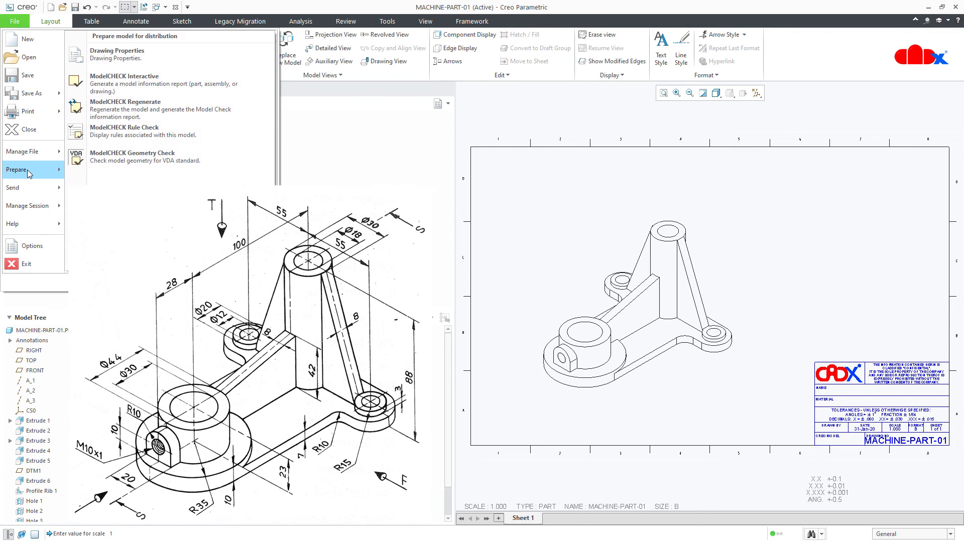
click(117, 59)
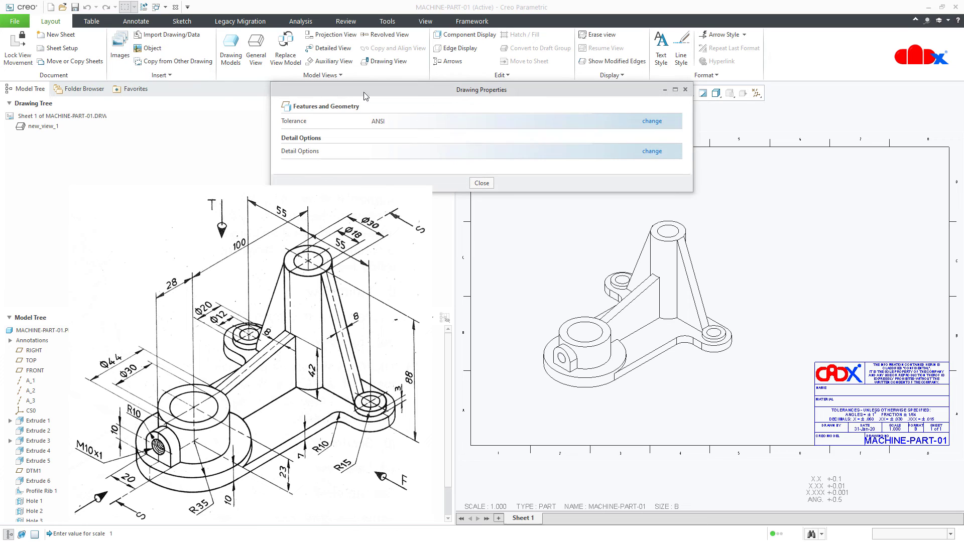
drag(401, 91, 411, 73)
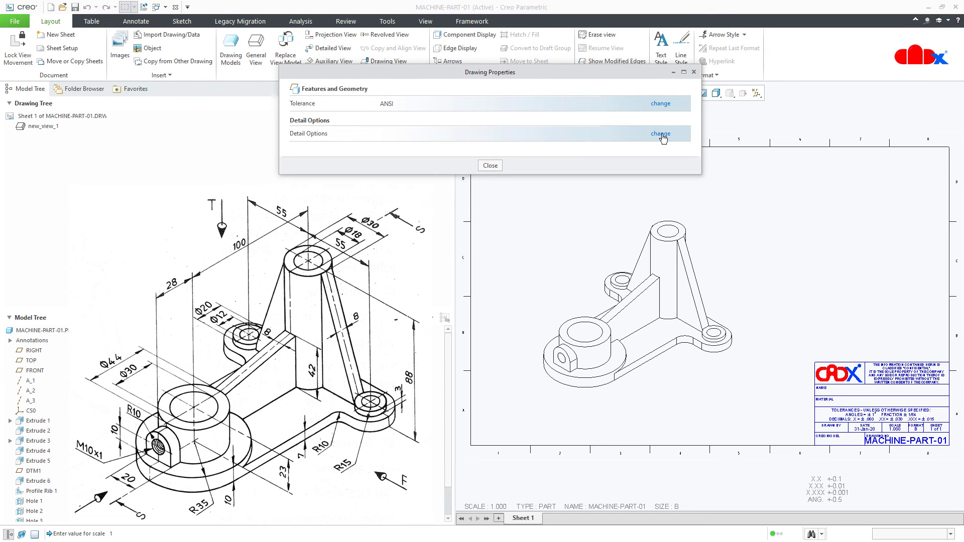
click(660, 134)
mouse_move(582, 96)
mouse_down()
mouse_move(682, 71)
mouse_move(747, 68)
mouse_up()
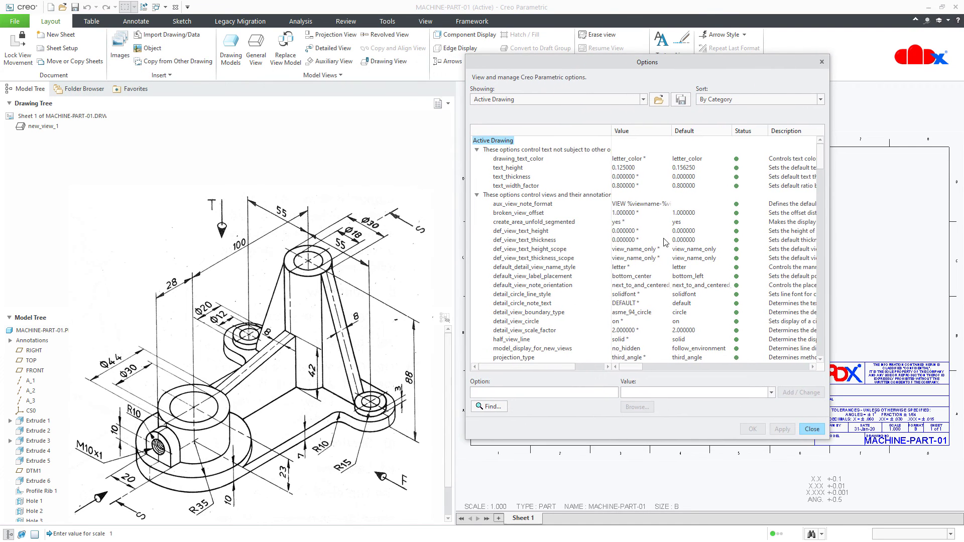
click(495, 407)
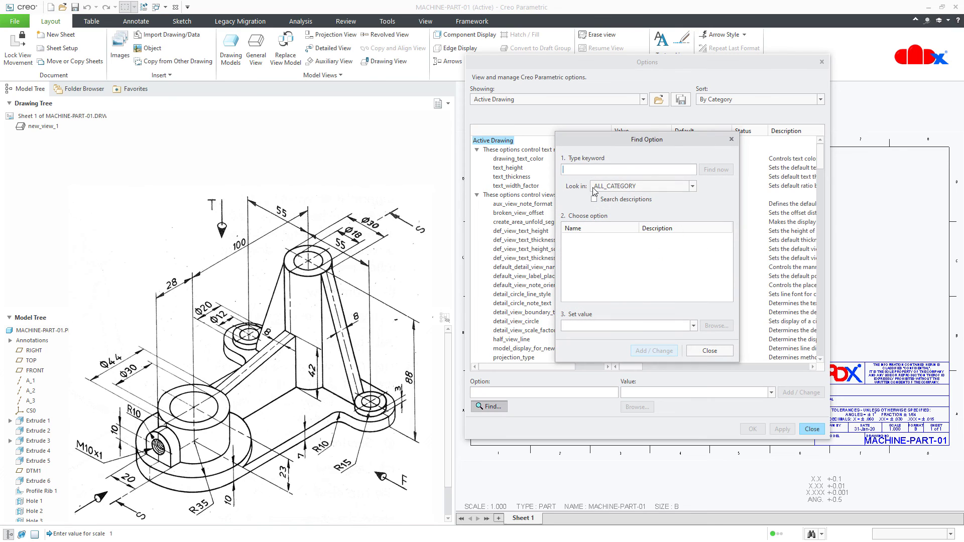
text(3d)
click(722, 171)
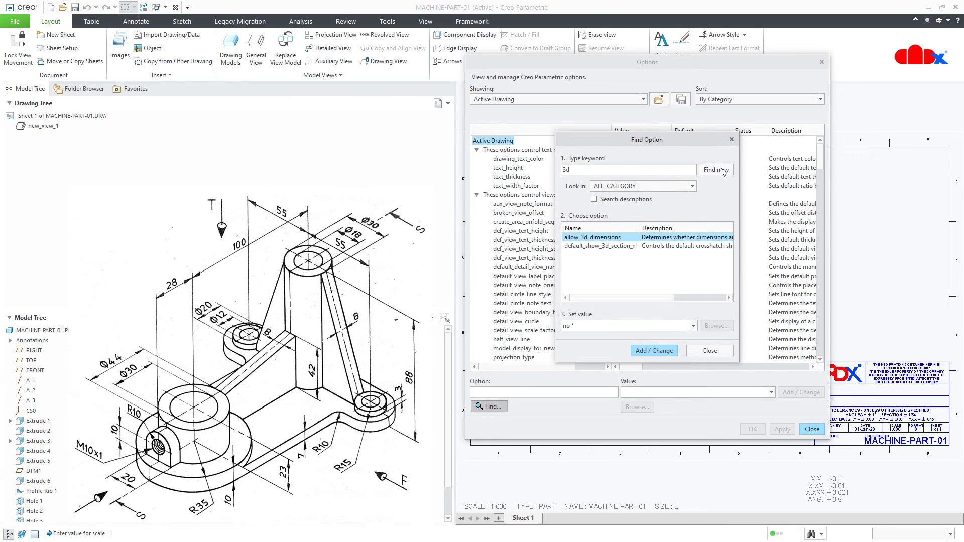
- Set the allow_3d_dimensions option to yes, apply it and close the drawing properties
click(693, 326)
click(674, 346)
click(673, 351)
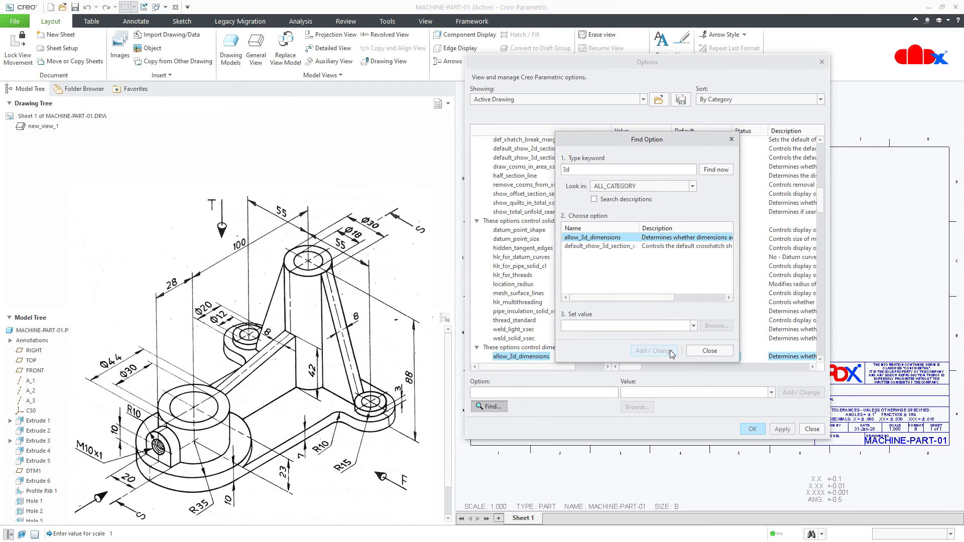
click(709, 351)
click(781, 430)
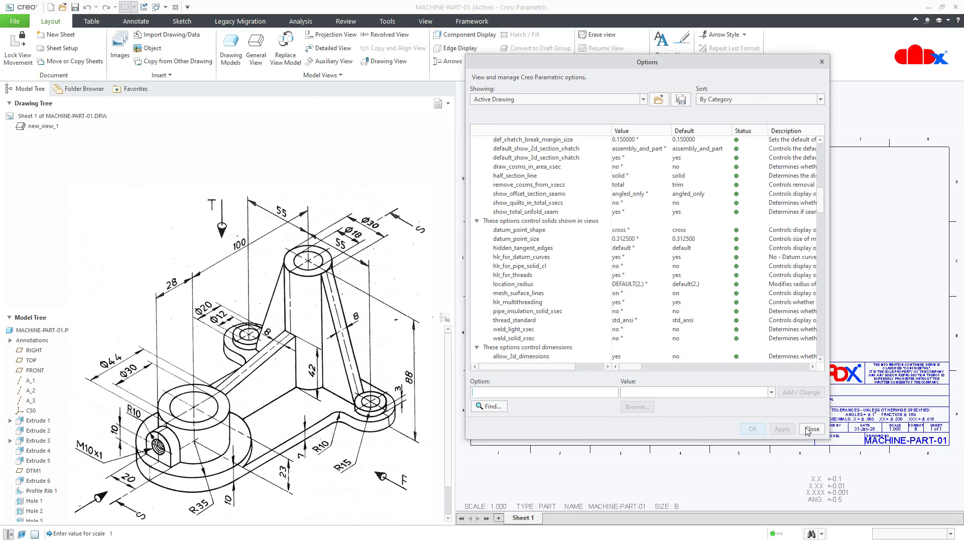
click(811, 429)
click(490, 165)
- Show the 100, 110 and 7 model dimensions of Extrude 1 in the isometric view
click(147, 25)
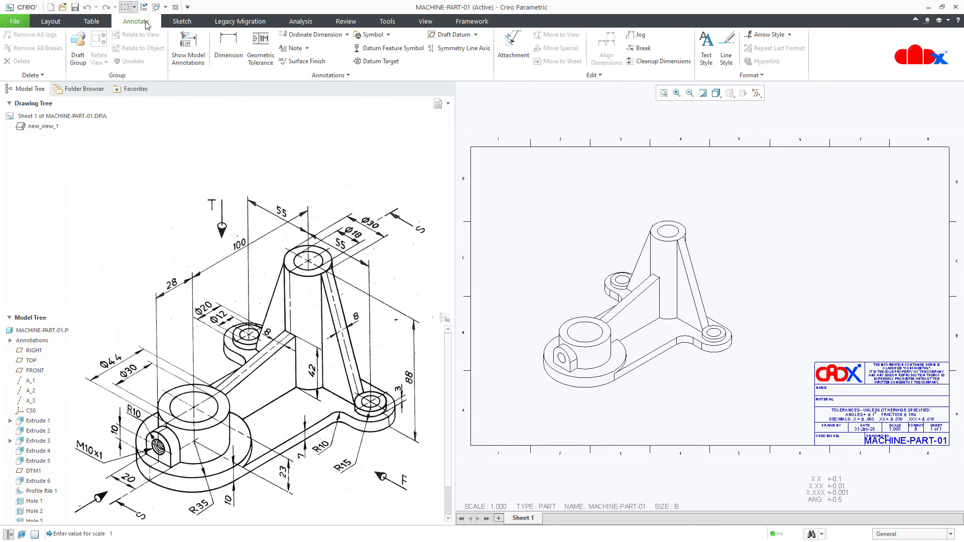
click(188, 44)
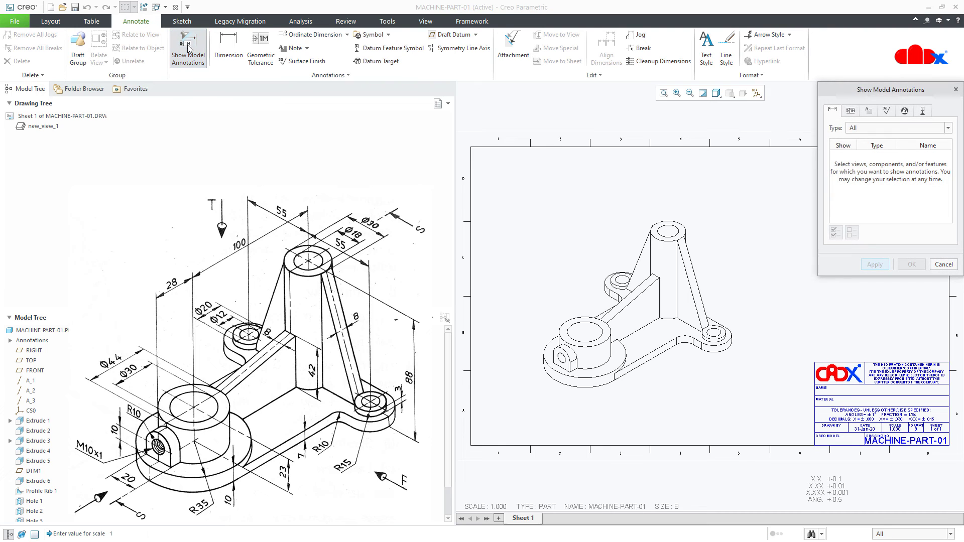
click(34, 421)
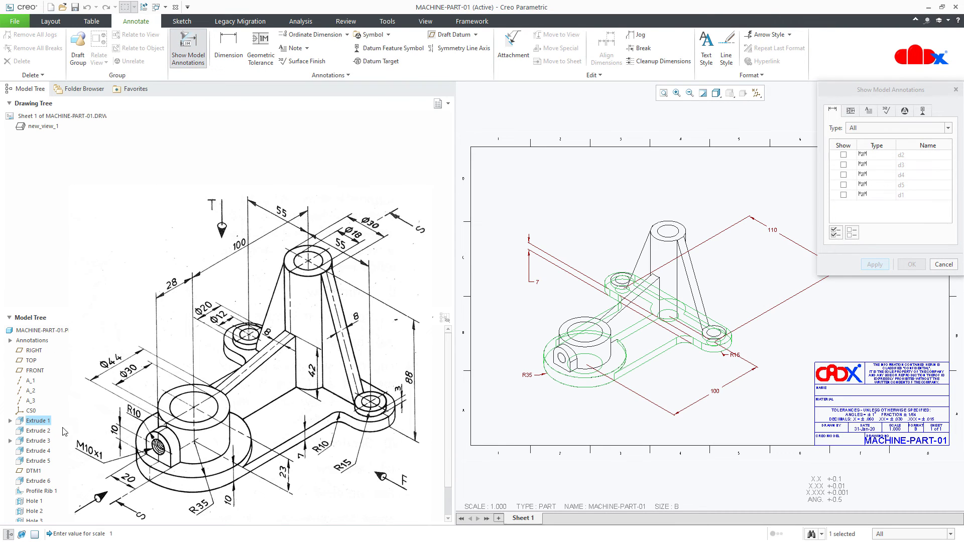
click(709, 395)
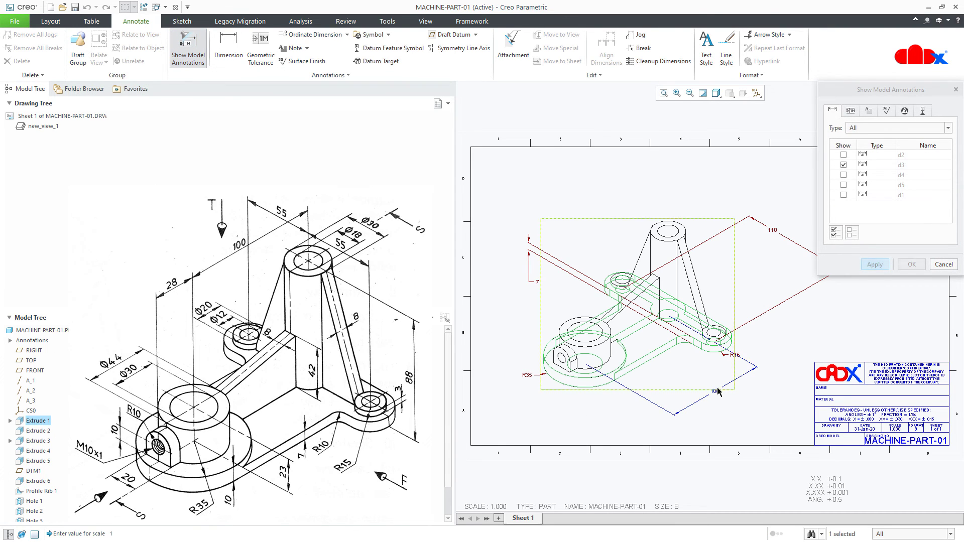
click(774, 235)
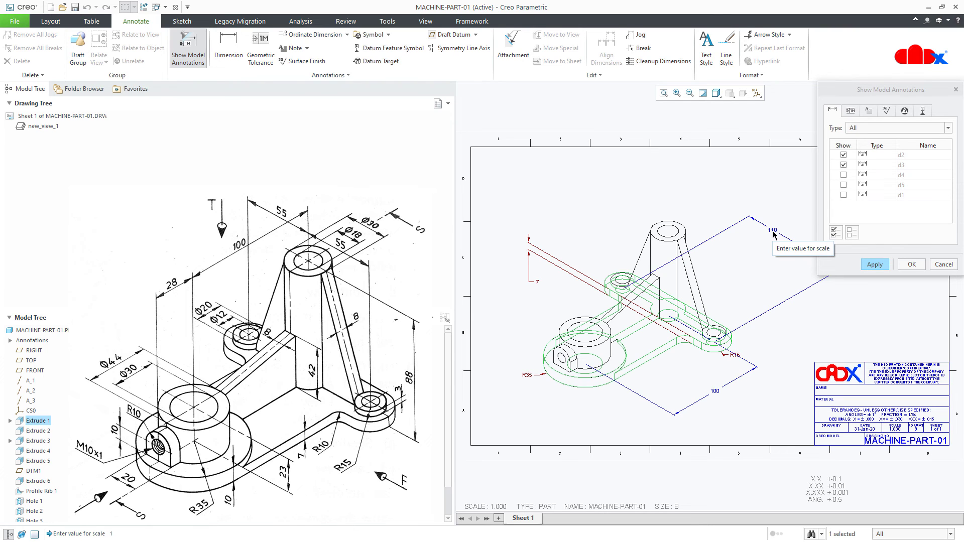
click(538, 284)
click(874, 264)
click(943, 264)
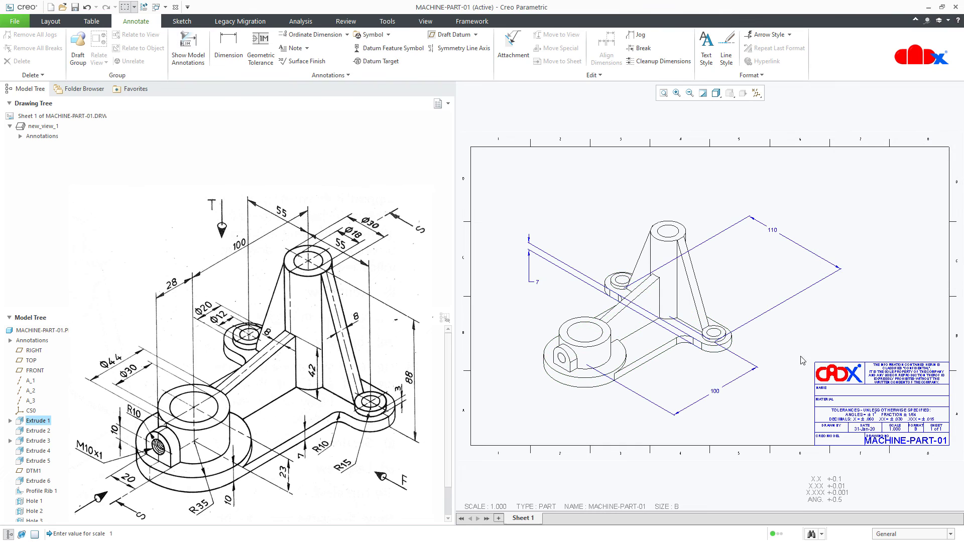
- Reposition the base plate's 110 and 7 dimensions closer to the part in the isometric view
scroll(736, 410, up, 3)
click(703, 388)
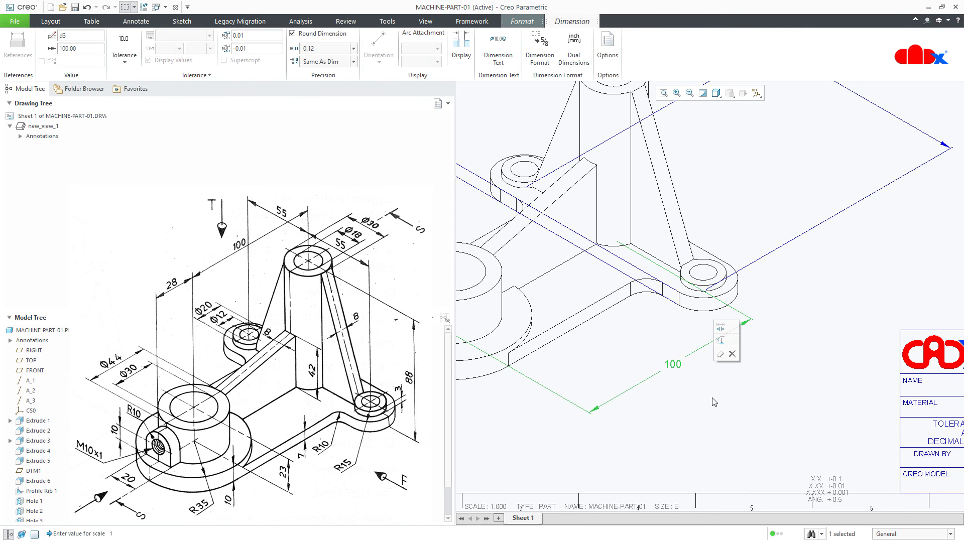
scroll(783, 271, down, 2)
click(779, 190)
drag(779, 190, 721, 234)
click(486, 254)
drag(486, 254, 738, 363)
click(703, 384)
click(719, 354)
click(777, 413)
key(ctrl+d)
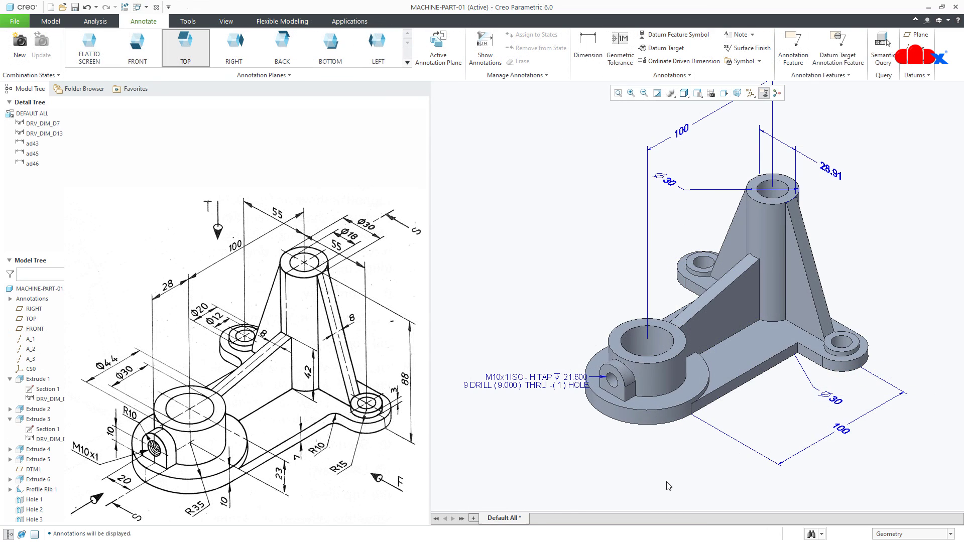
- Hide the 3D annotations and apply the red appearance from My Appearances to the whole part
click(763, 93)
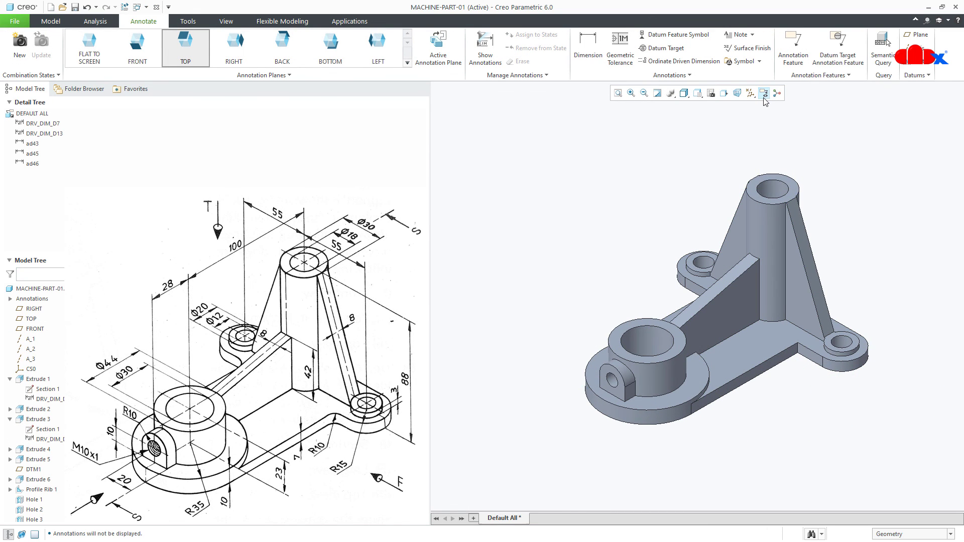
click(226, 22)
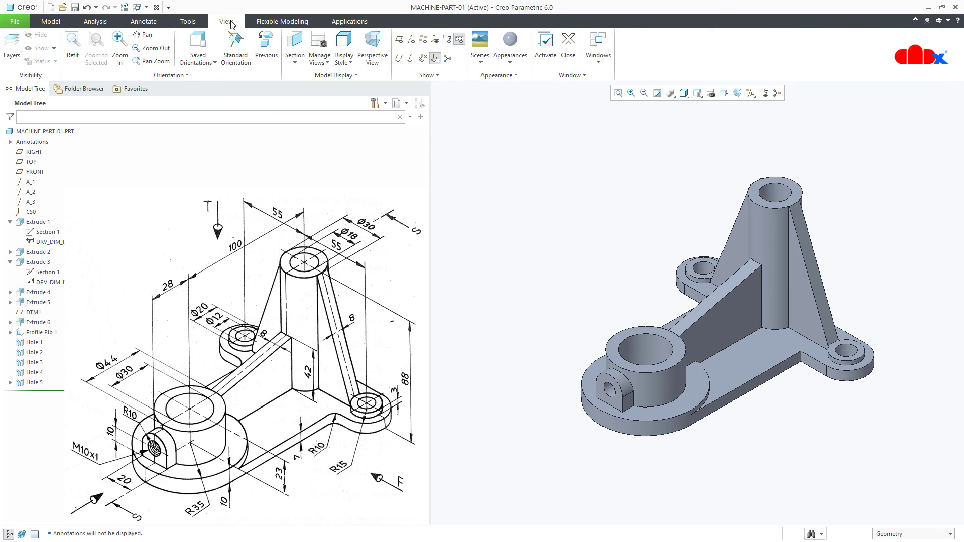
click(509, 62)
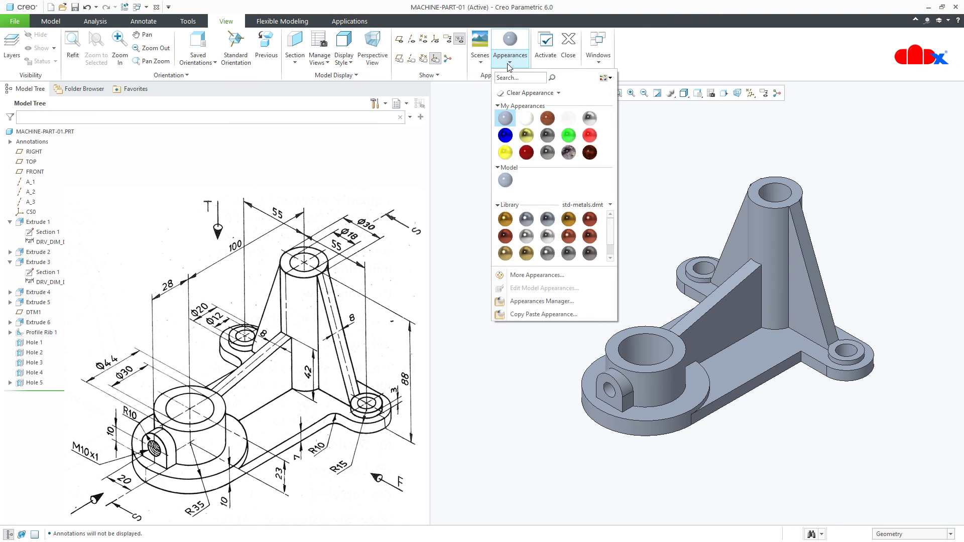
click(590, 136)
click(917, 533)
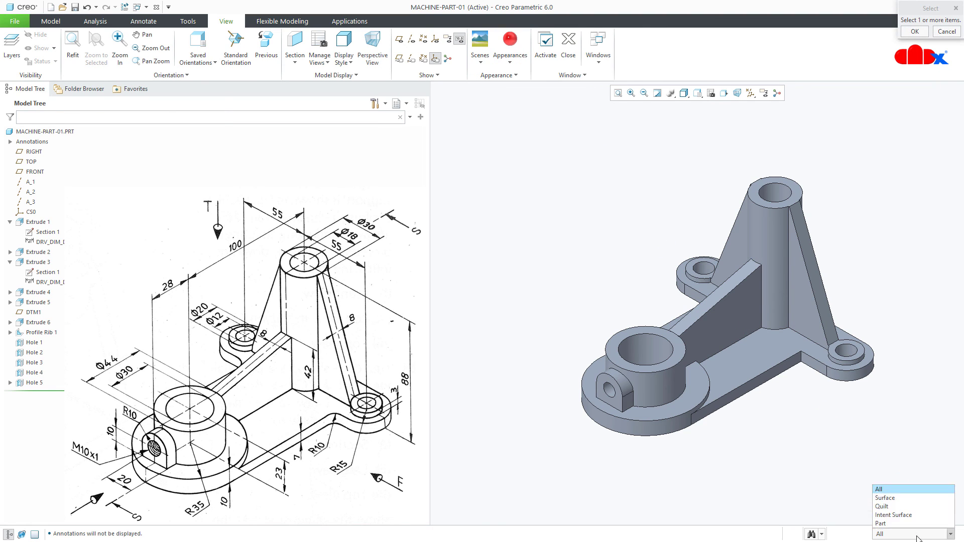
click(903, 524)
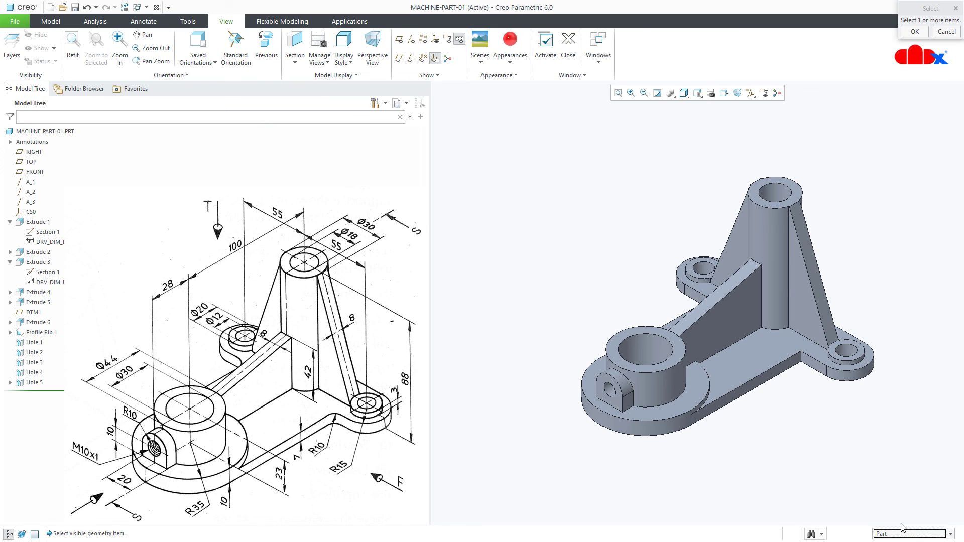
click(774, 309)
middle_click(777, 305)
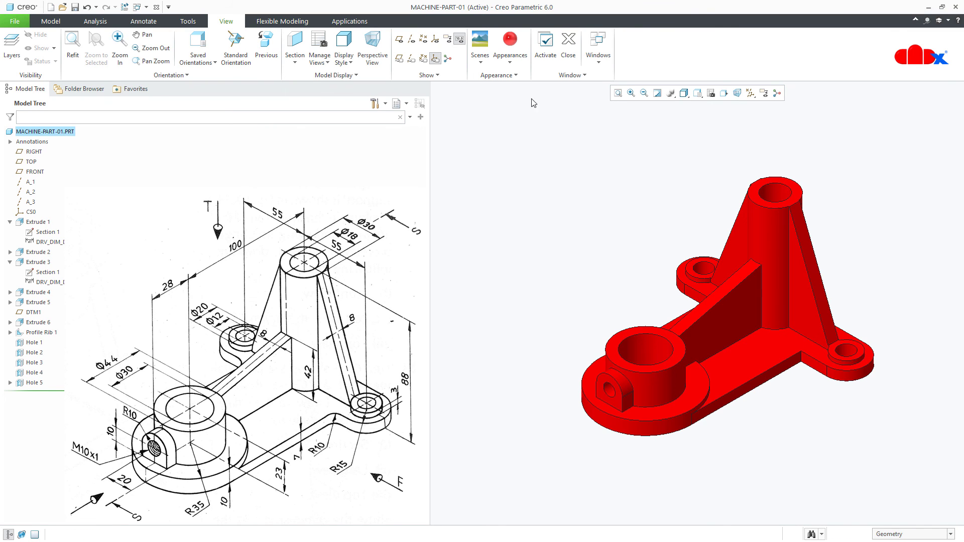
- Apply the shiny silver appearance to the intent surfaces of both boss bores, the threaded side hole and the two foot holes, and restore the default orientation
click(515, 63)
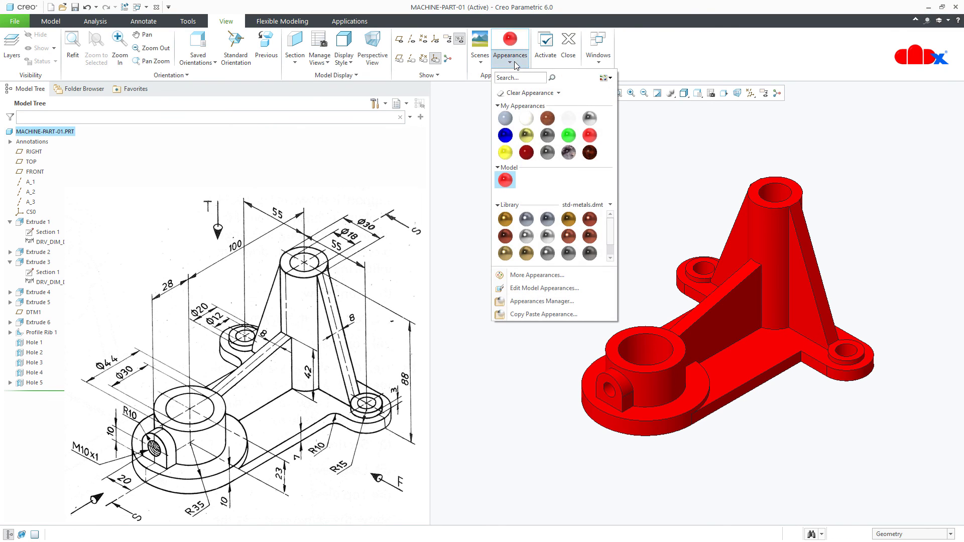
click(590, 122)
click(890, 532)
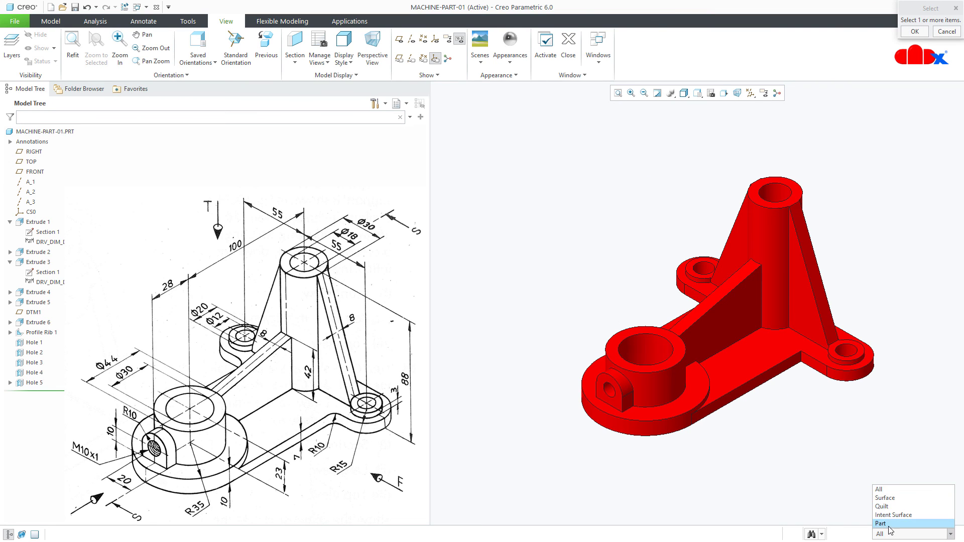
click(892, 515)
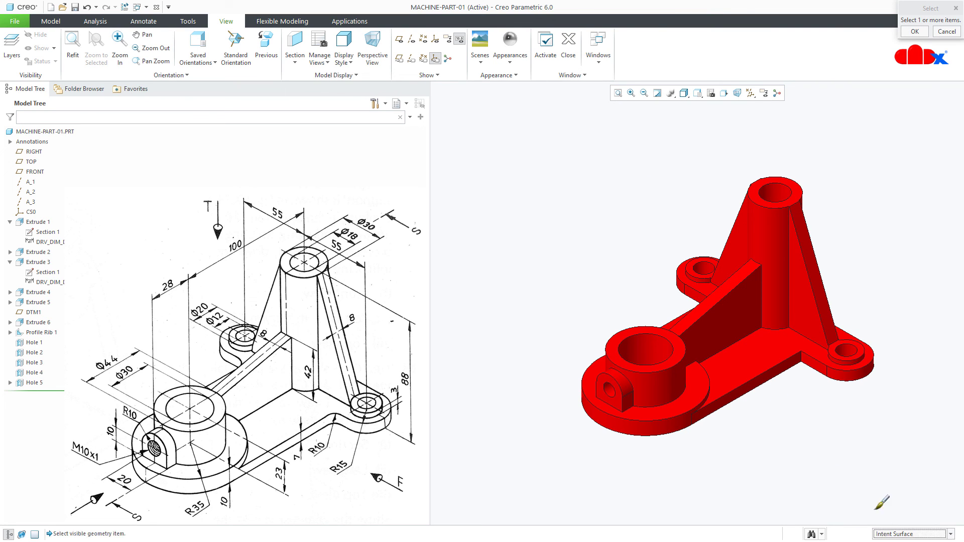
click(651, 346)
middle_drag(651, 347, 590, 439)
ctrl+click(613, 383)
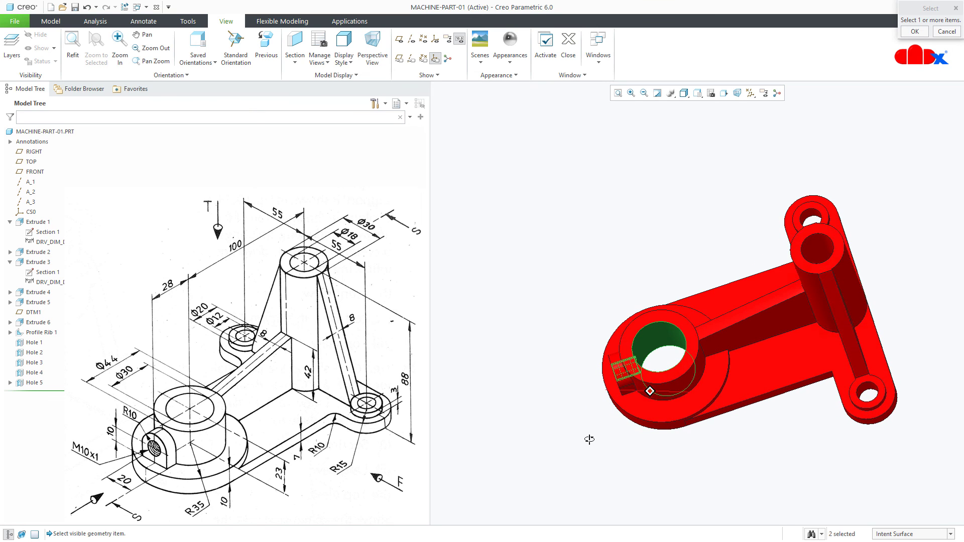
ctrl+click(813, 251)
mouse_move(812, 251)
middle_down()
mouse_move(846, 282)
mouse_move(823, 251)
middle_up()
ctrl+click(741, 149)
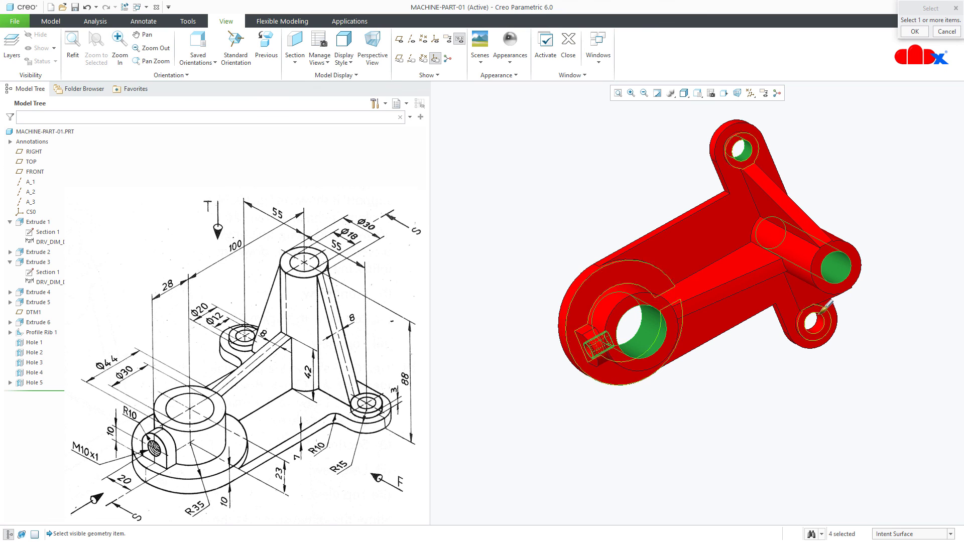
middle_click(862, 371)
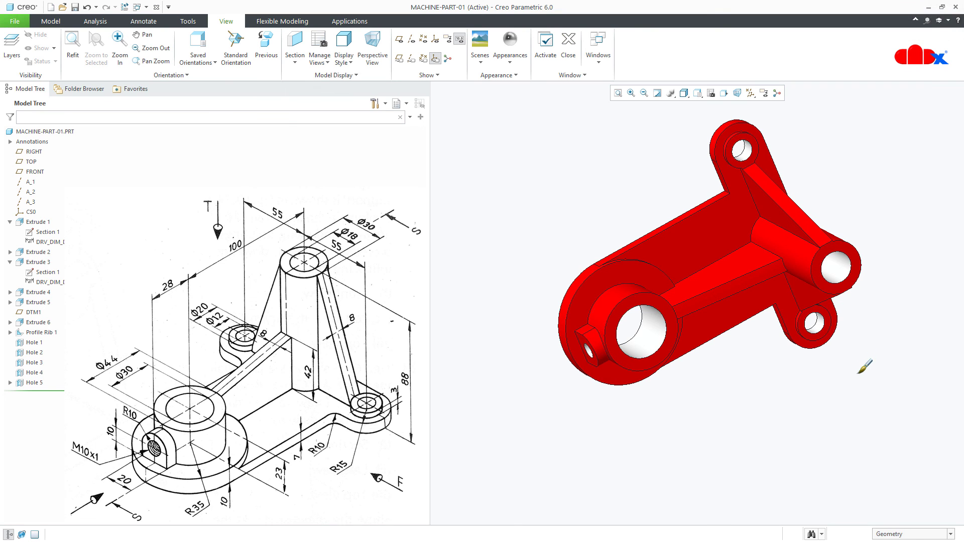
key(ctrl+d)
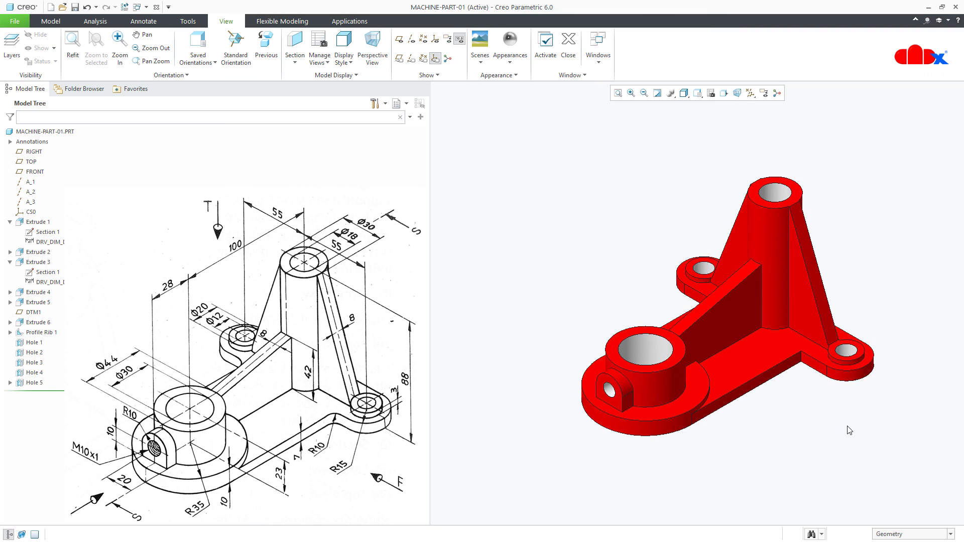